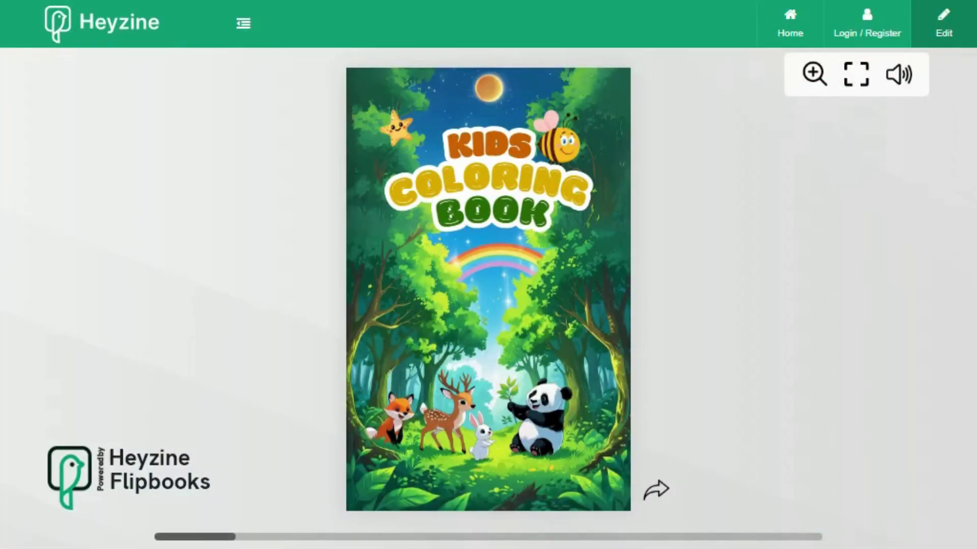
Page through the Kids Coloring Book flipbook from its cover to the inner colouring pages
click(656, 489)
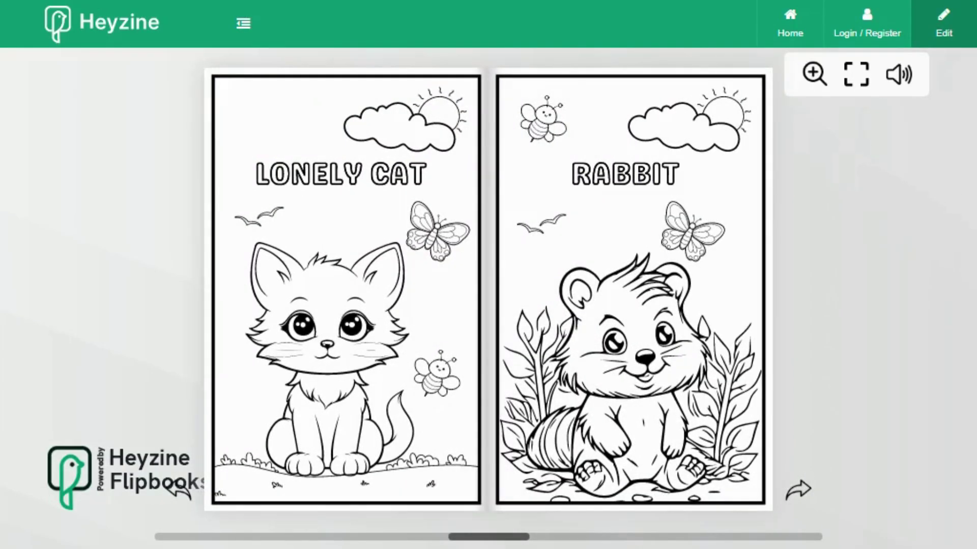
click(799, 491)
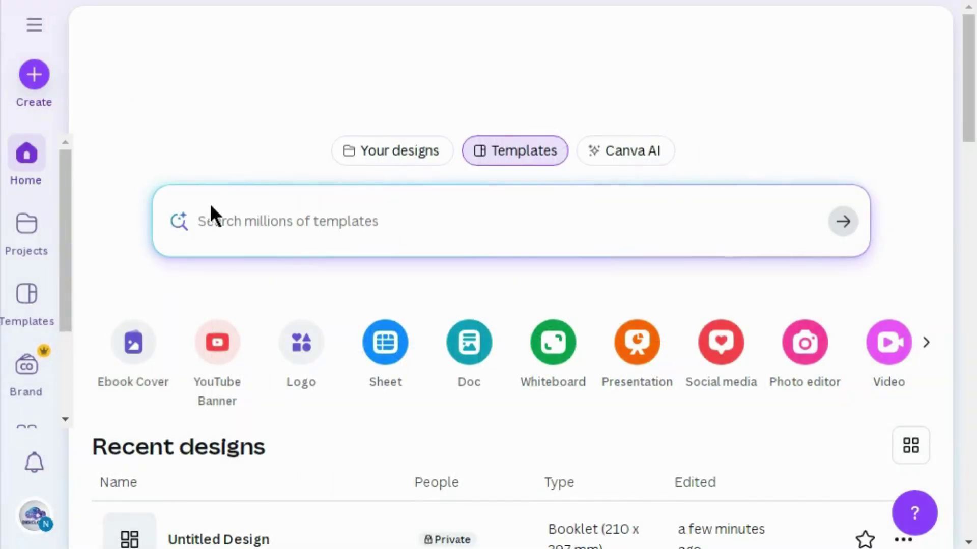
Switch to Canva, search the templates for "colouring book" and create a blank design from the results
click(210, 207)
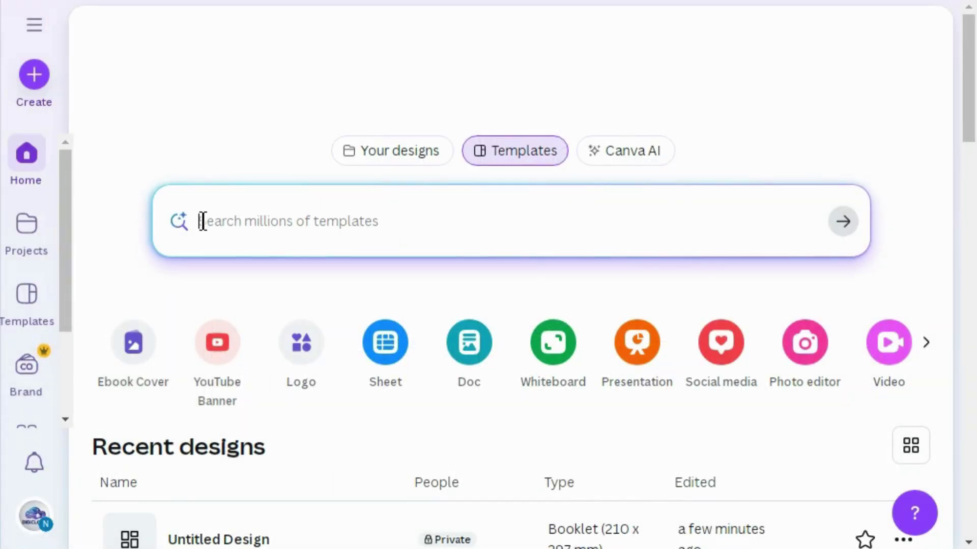
text(c)
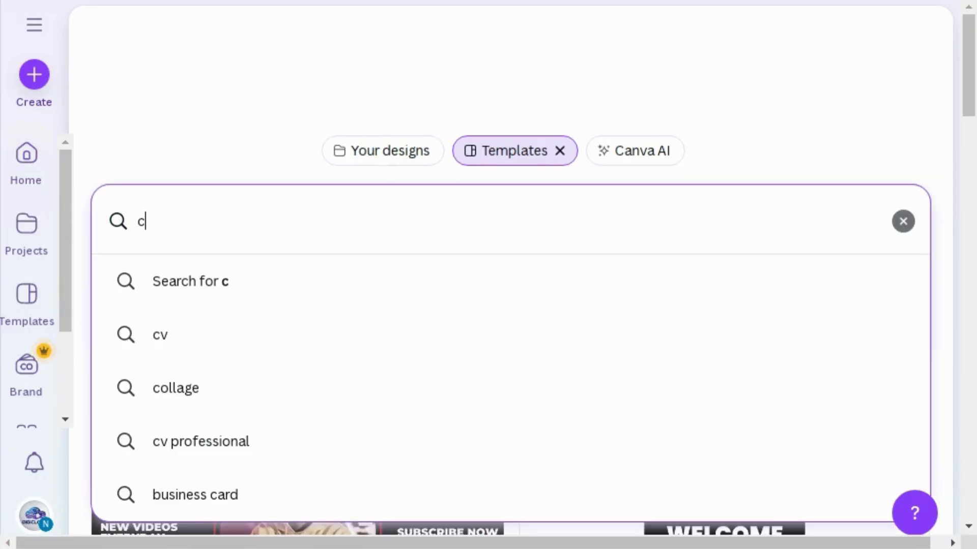
text(olo)
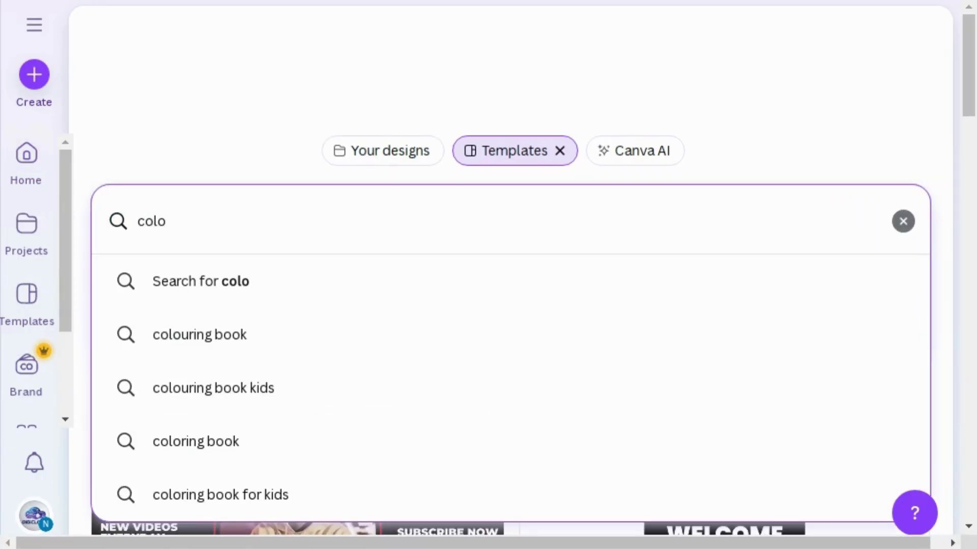
click(201, 352)
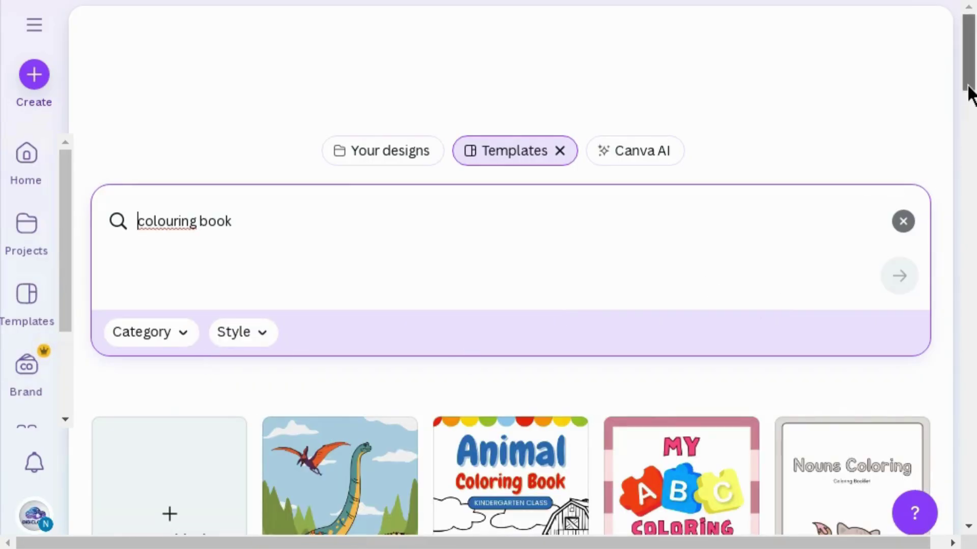
drag(970, 92, 964, 129)
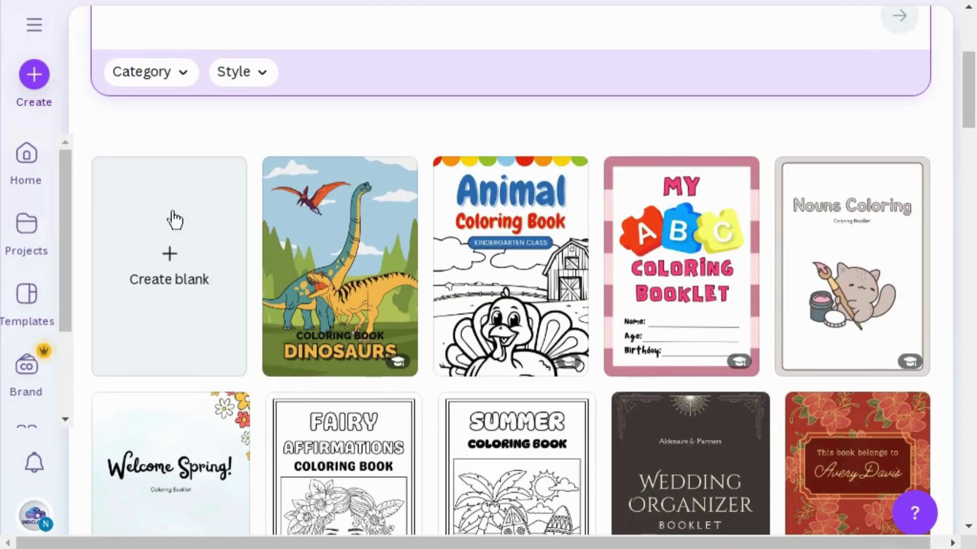
click(169, 305)
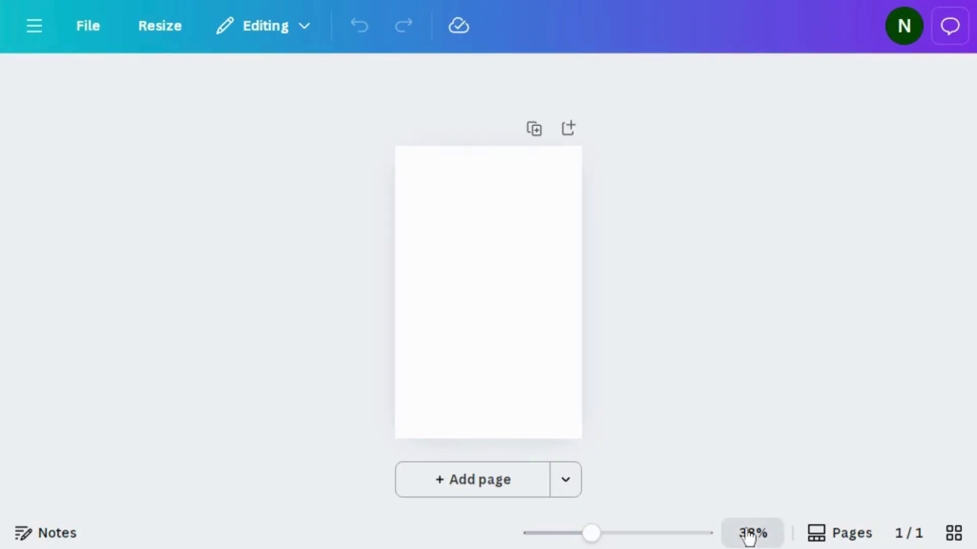
Add a square shape and stretch it over the blank page, leaving a narrow, even margin on all sides
click(751, 533)
click(749, 332)
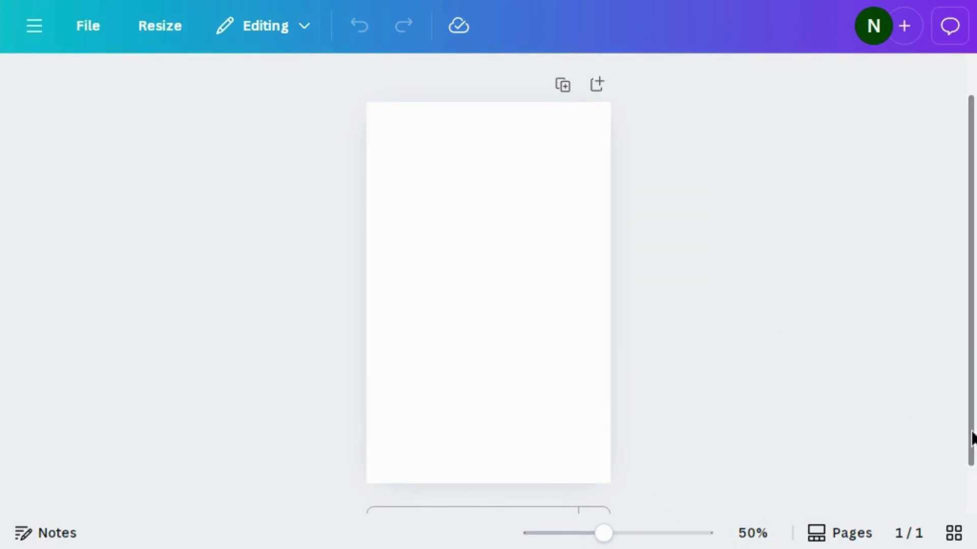
drag(971, 433, 970, 420)
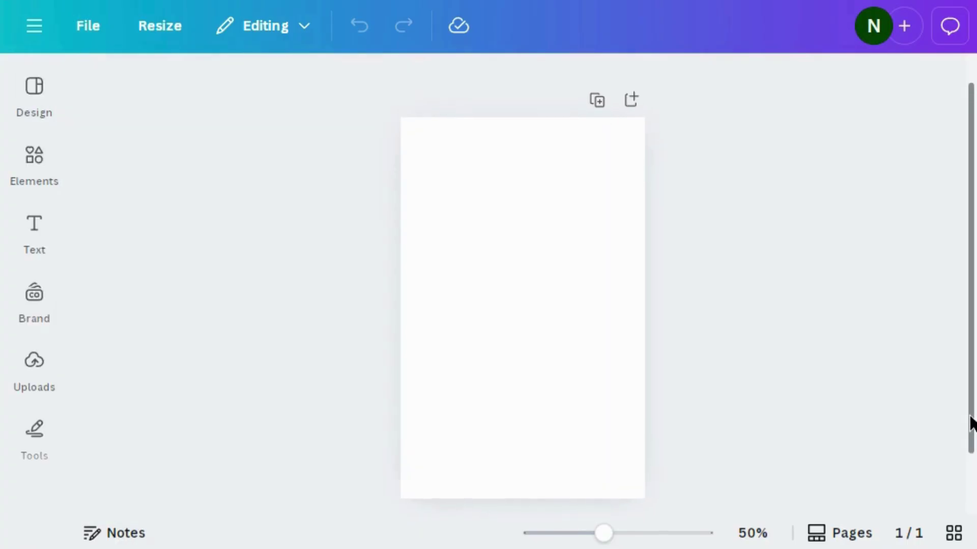
click(34, 173)
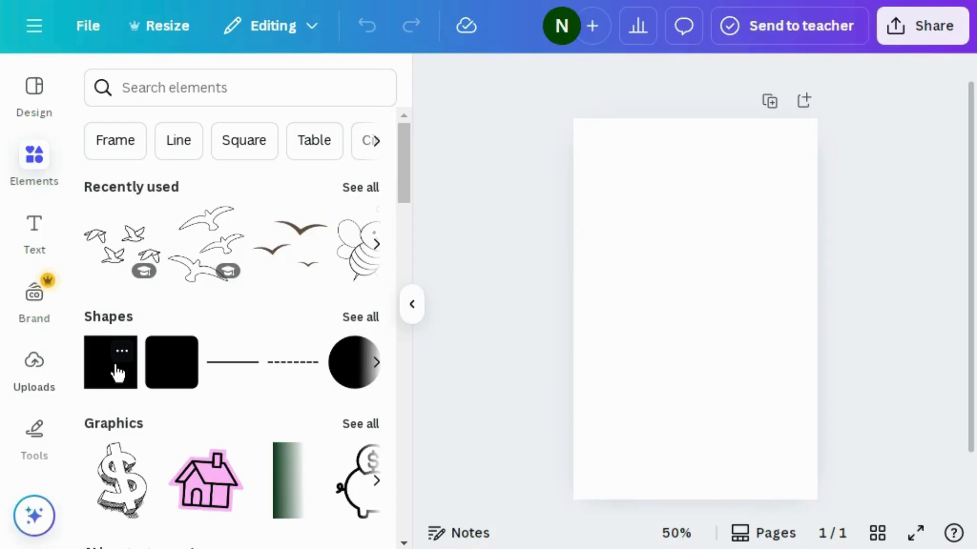
click(117, 374)
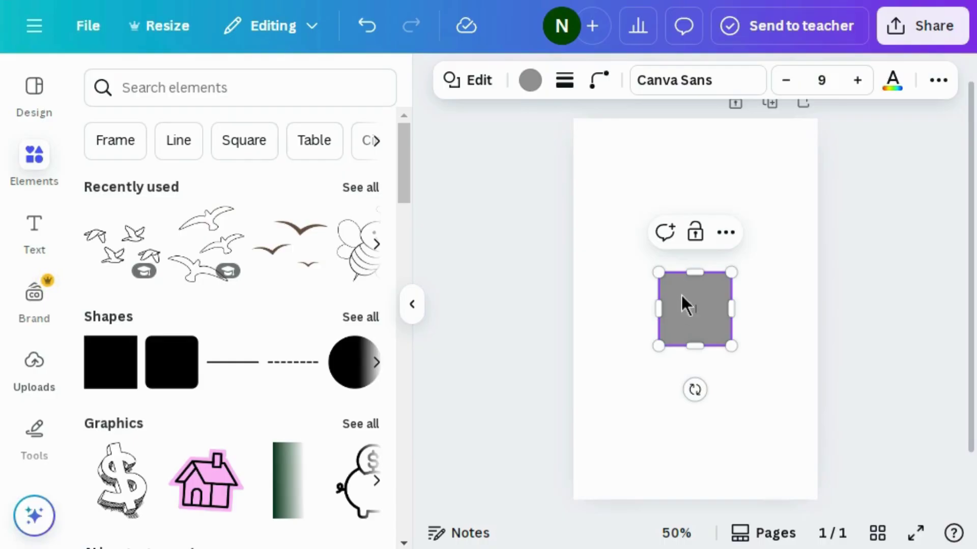
drag(682, 303, 604, 155)
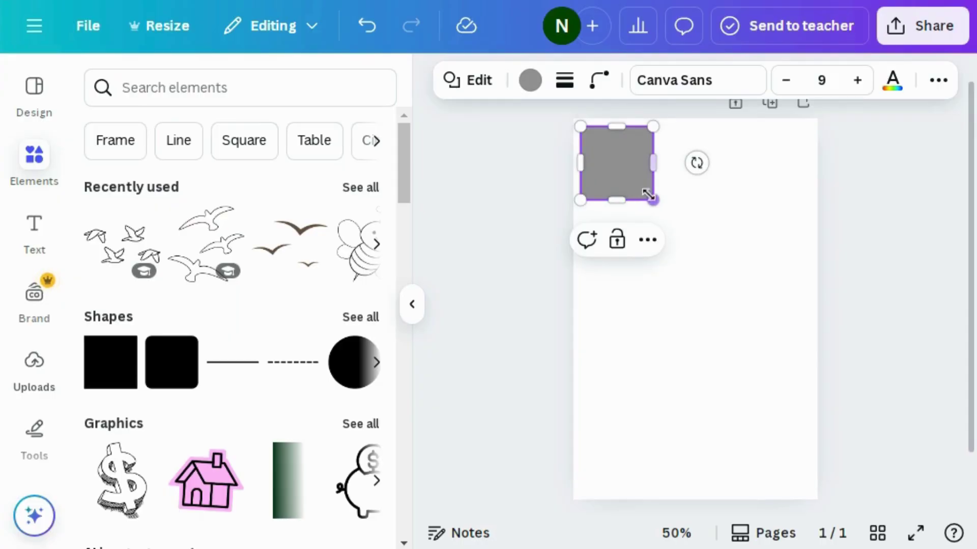
drag(654, 201, 810, 492)
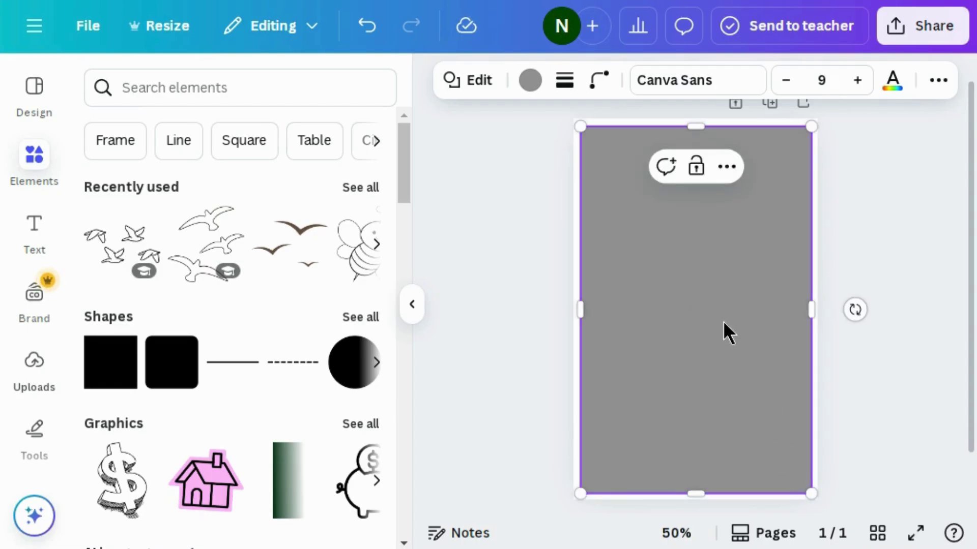
mouse_move(704, 292)
mouse_down()
mouse_move(693, 279)
mouse_move(701, 290)
mouse_up()
click(542, 313)
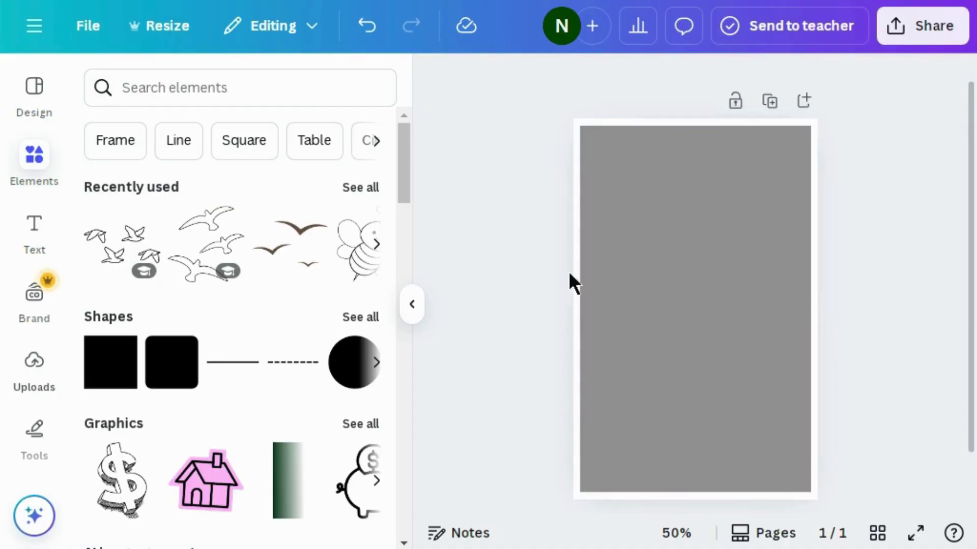
Give the page-sized rectangle a solid black outline with stroke weight 7 and a white fill
click(608, 270)
click(564, 82)
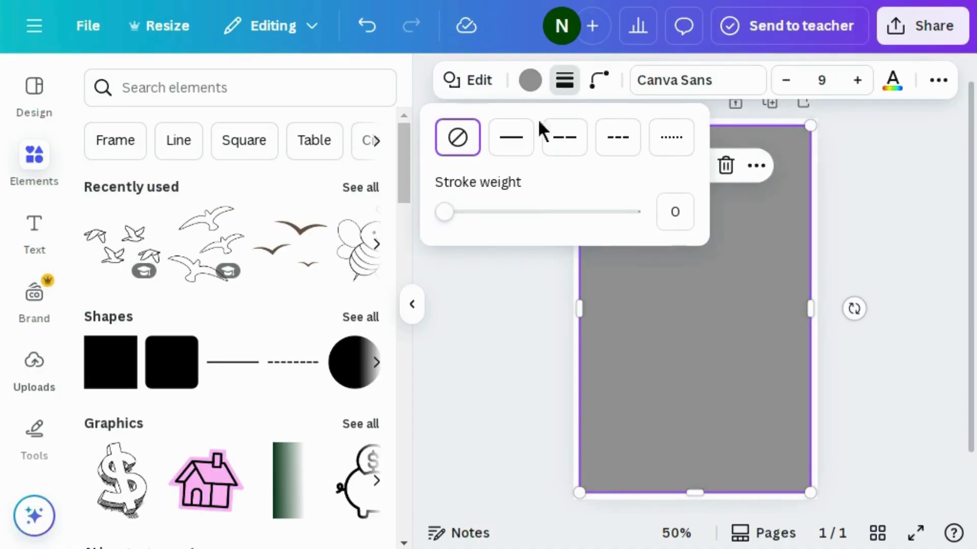
mouse_move(444, 225)
mouse_down()
mouse_move(457, 224)
mouse_move(459, 211)
mouse_up()
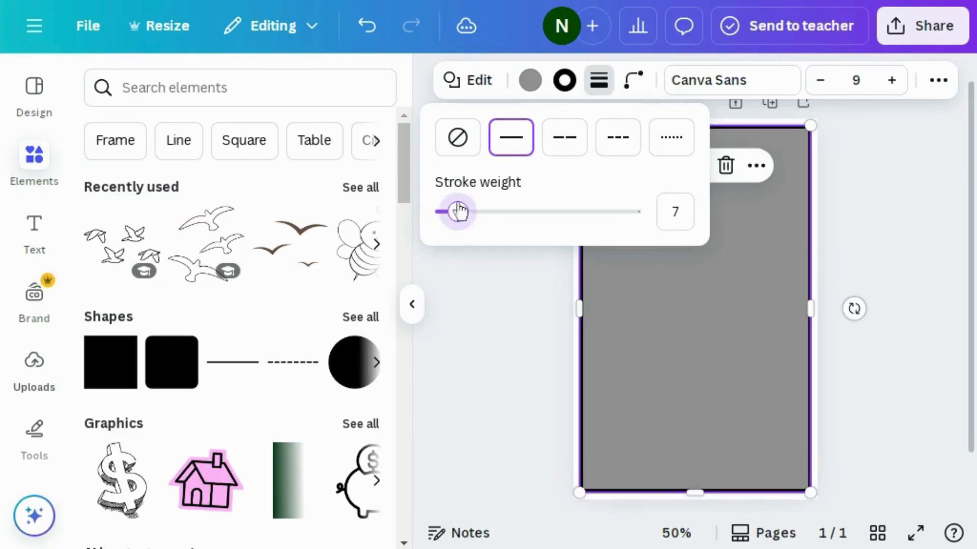
click(530, 80)
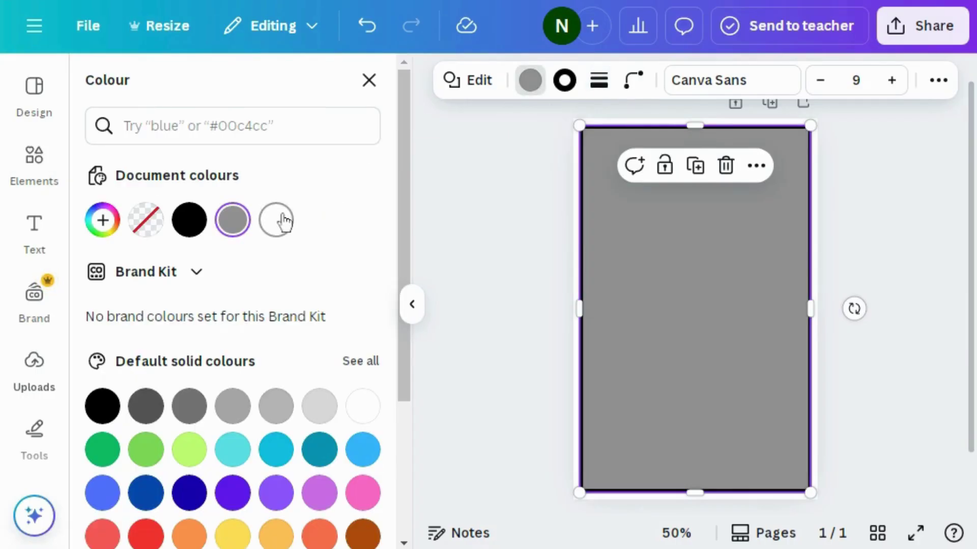
click(278, 220)
click(572, 230)
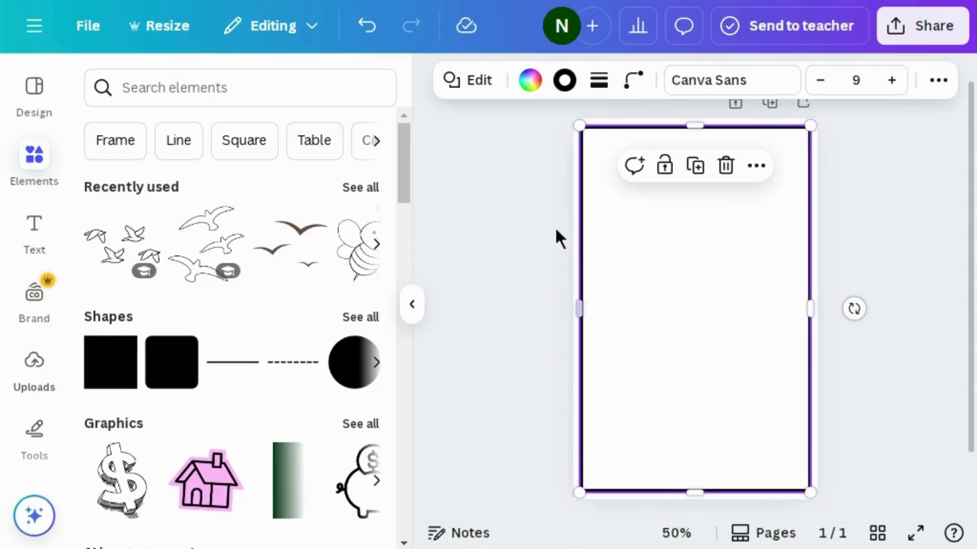
click(556, 229)
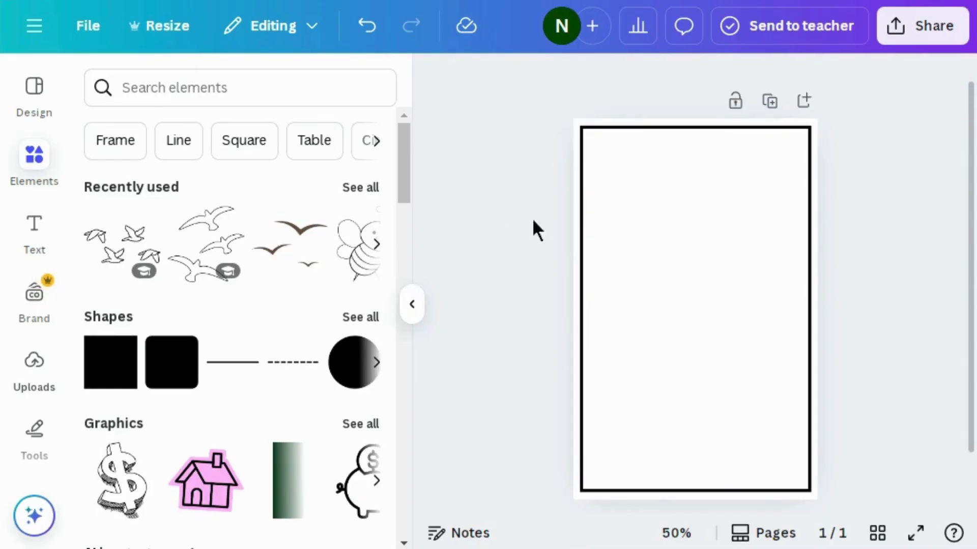
Search the graphics for "Coloring hill landscape illustration" and insert the meadow outline with bushes at both ends
click(204, 90)
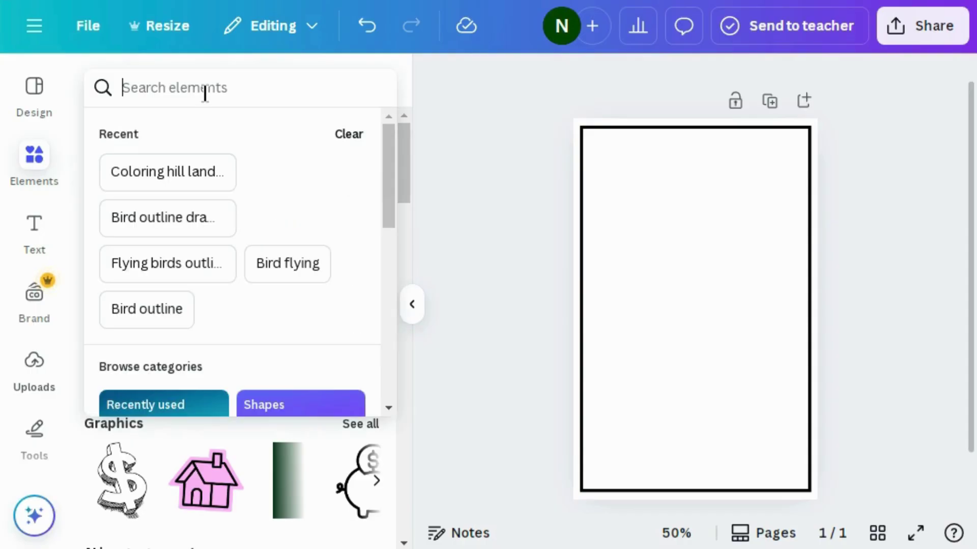
text(col)
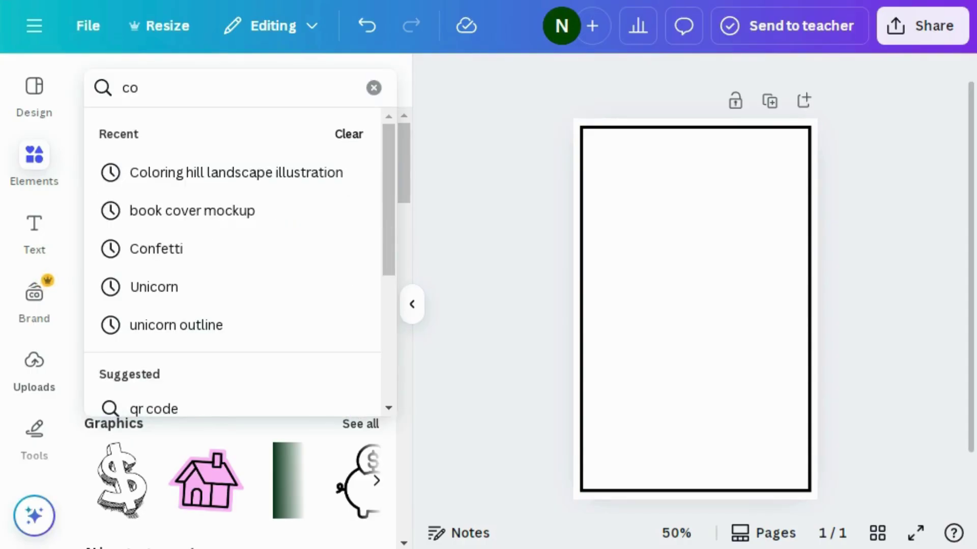
click(209, 191)
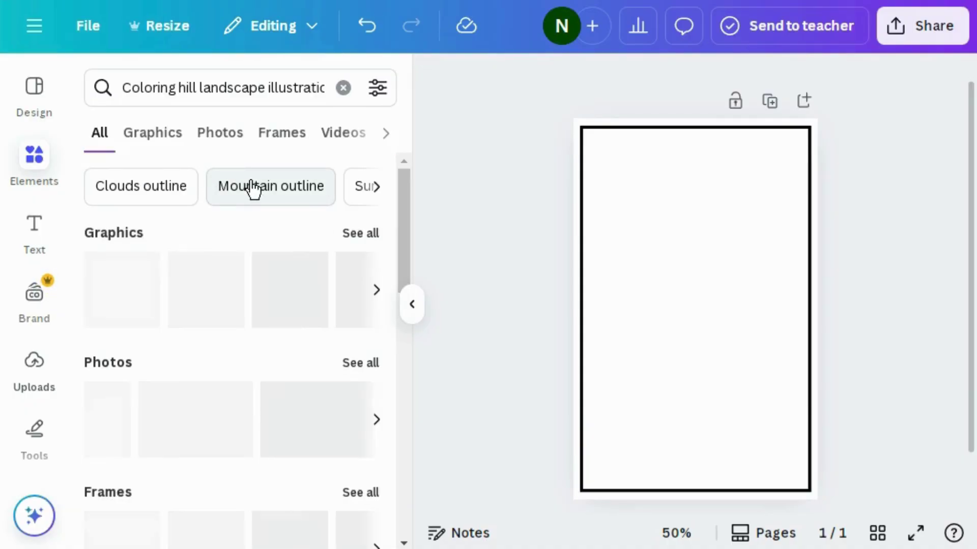
click(152, 139)
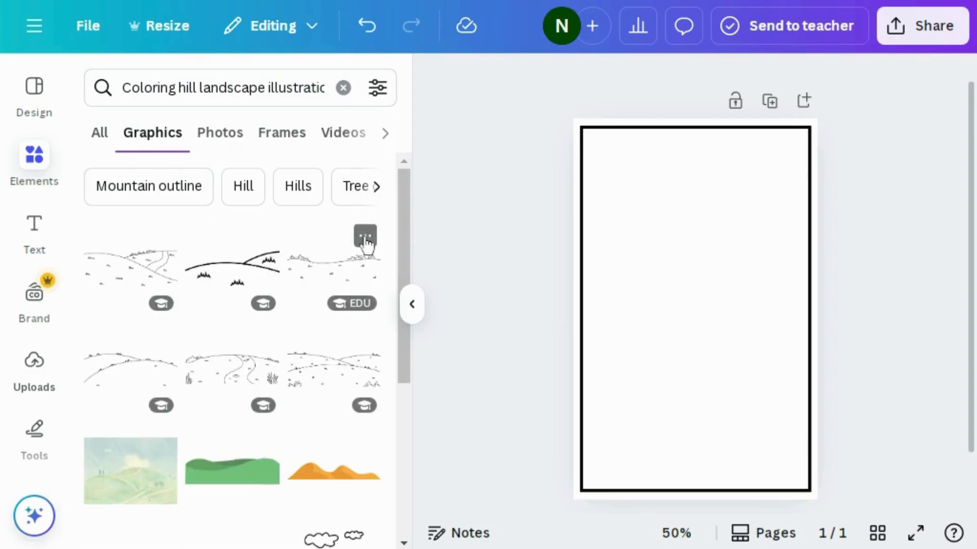
drag(404, 346, 405, 326)
mouse_move(332, 286)
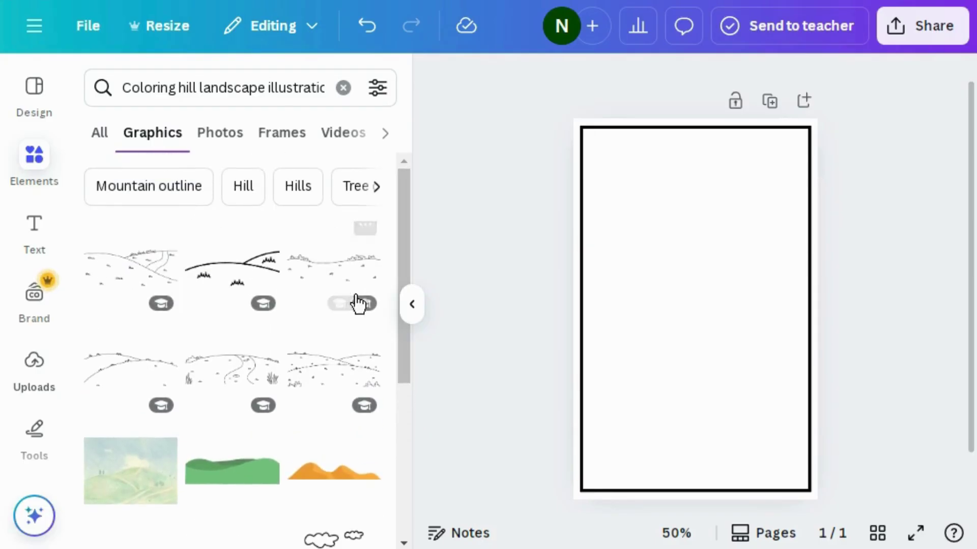
click(332, 286)
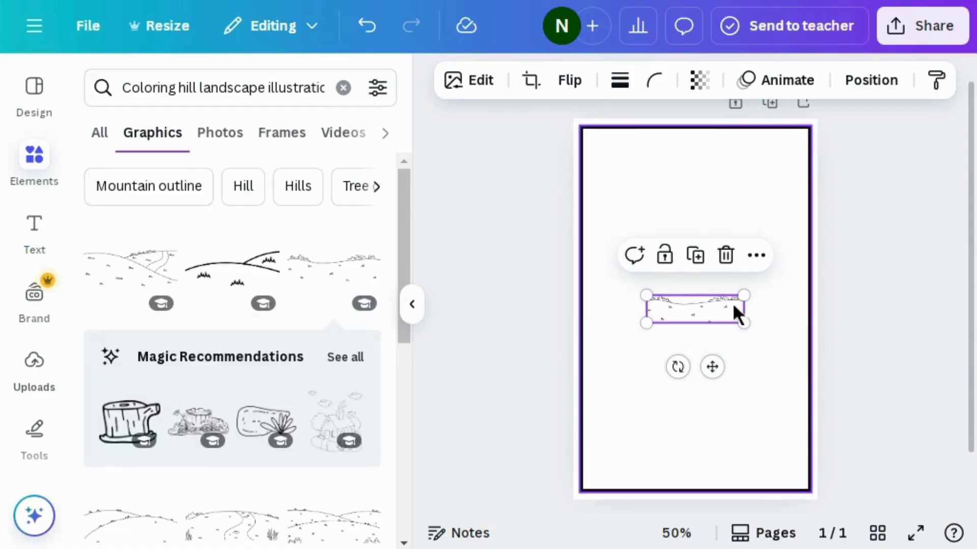
Enlarge the hill landscape to the border's full width and place it along the bottom edge of the border
drag(758, 330, 810, 342)
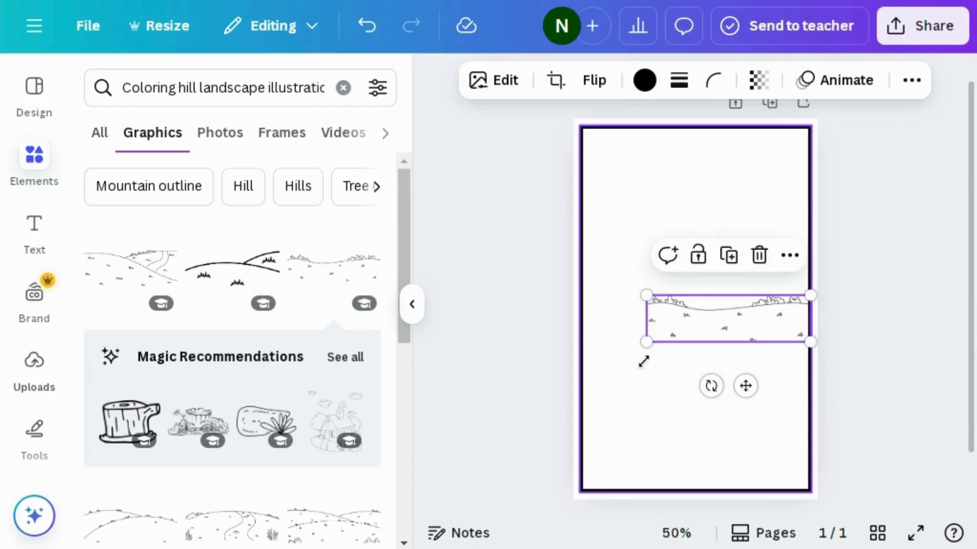
drag(636, 355, 599, 384)
drag(694, 347, 675, 472)
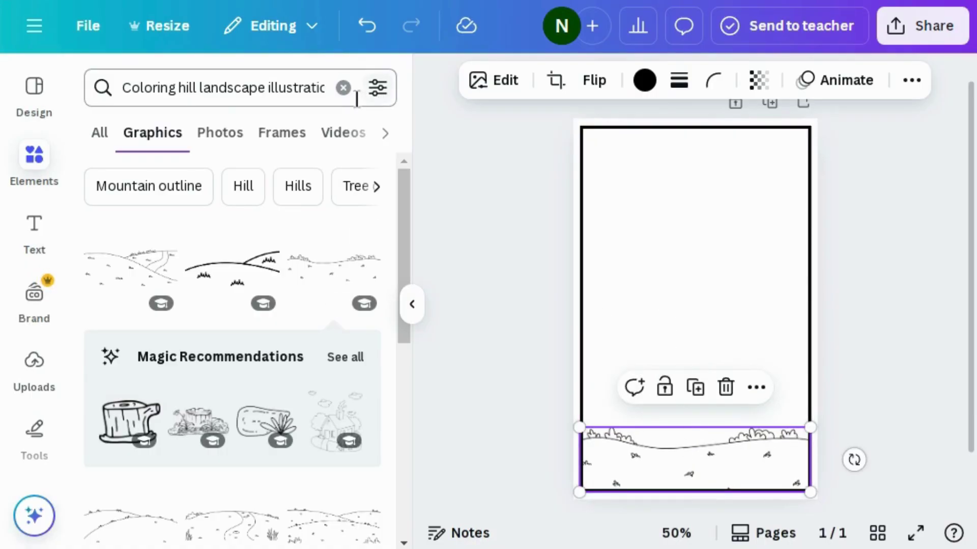
Search the graphics for "sitting cat outline", insert the big-eyed fluffy kitten and place it on the hill, slightly left of centre
click(343, 87)
text(sit)
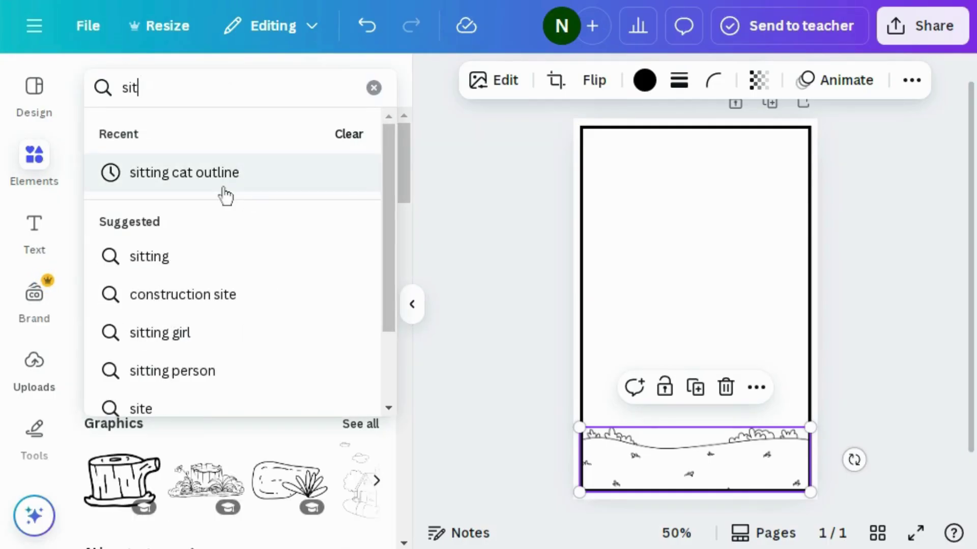
click(224, 190)
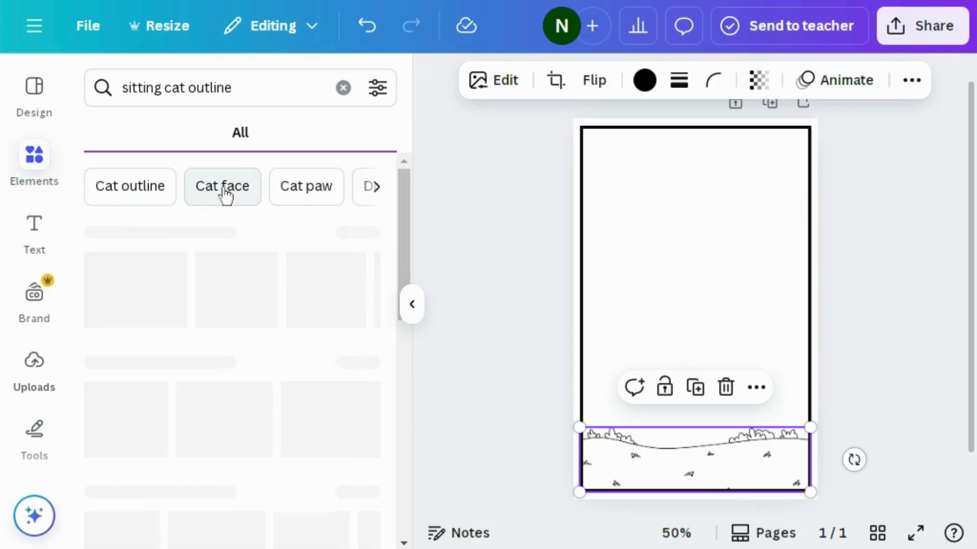
click(156, 135)
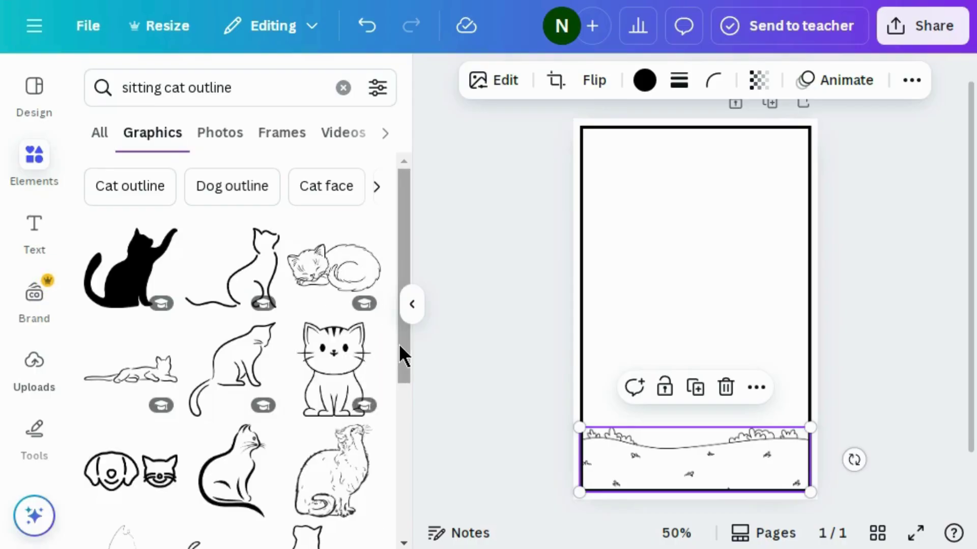
drag(399, 343, 395, 514)
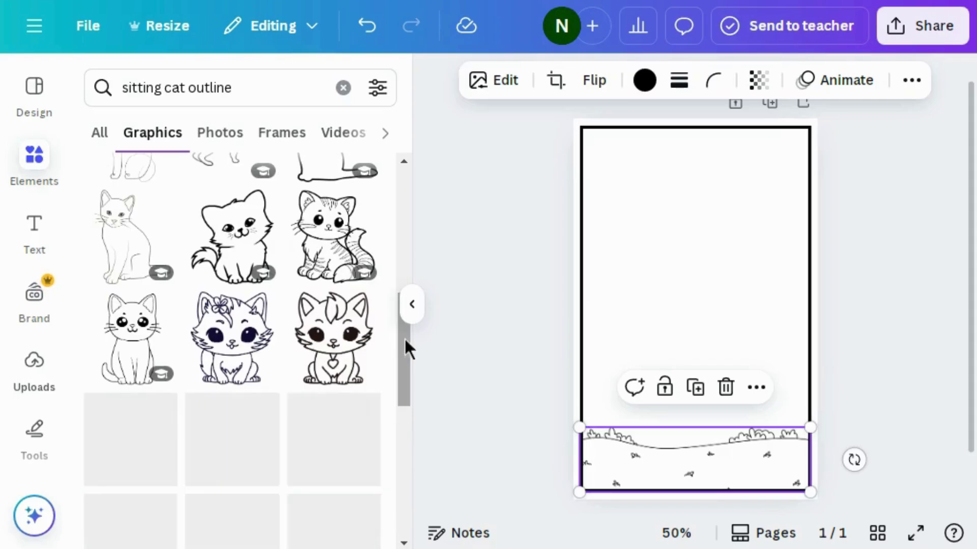
drag(405, 339, 397, 539)
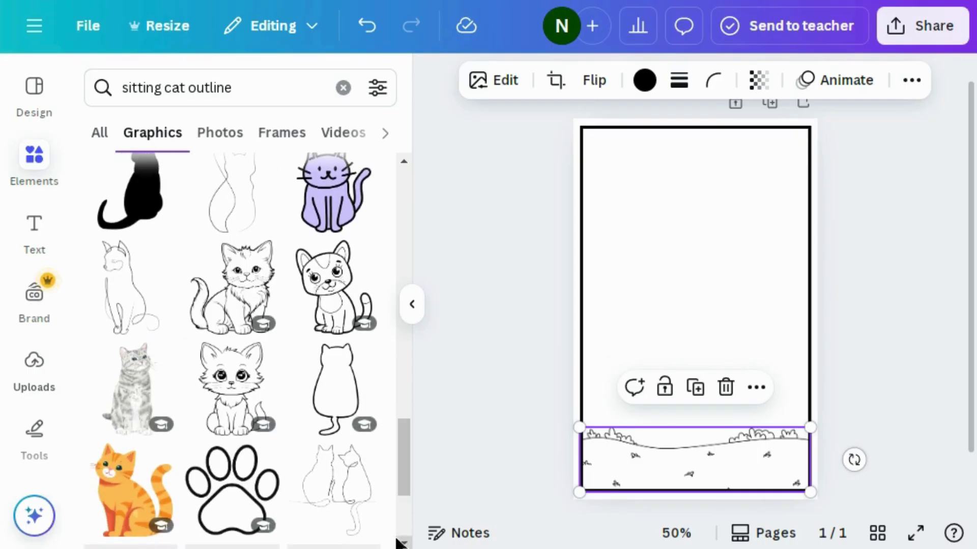
click(233, 415)
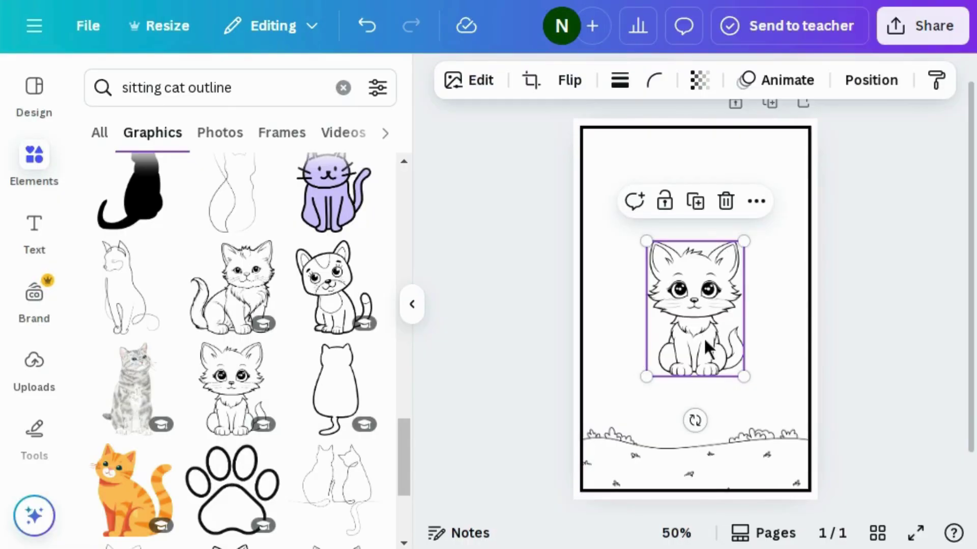
drag(703, 337, 681, 407)
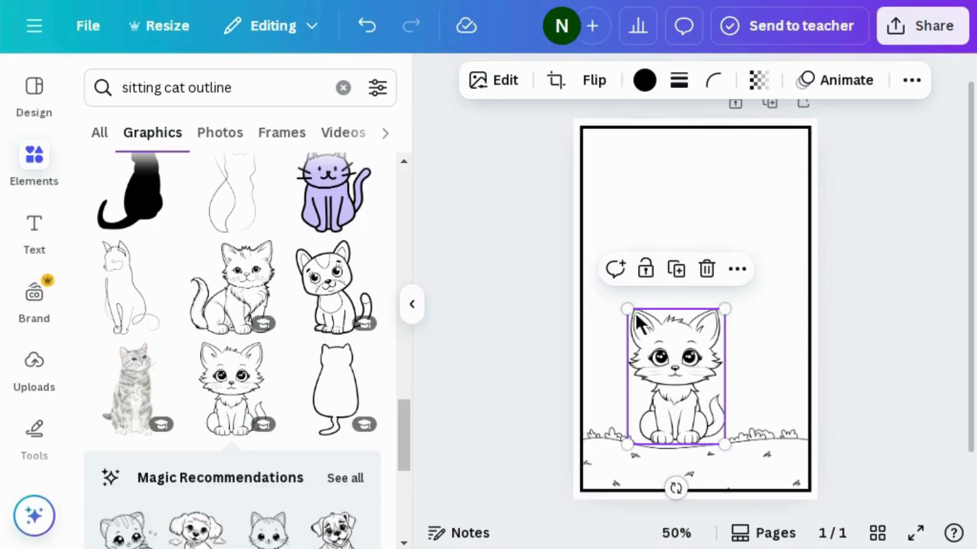
Enlarge the kitten slightly and centre it horizontally on the hill within the border
drag(627, 308, 609, 284)
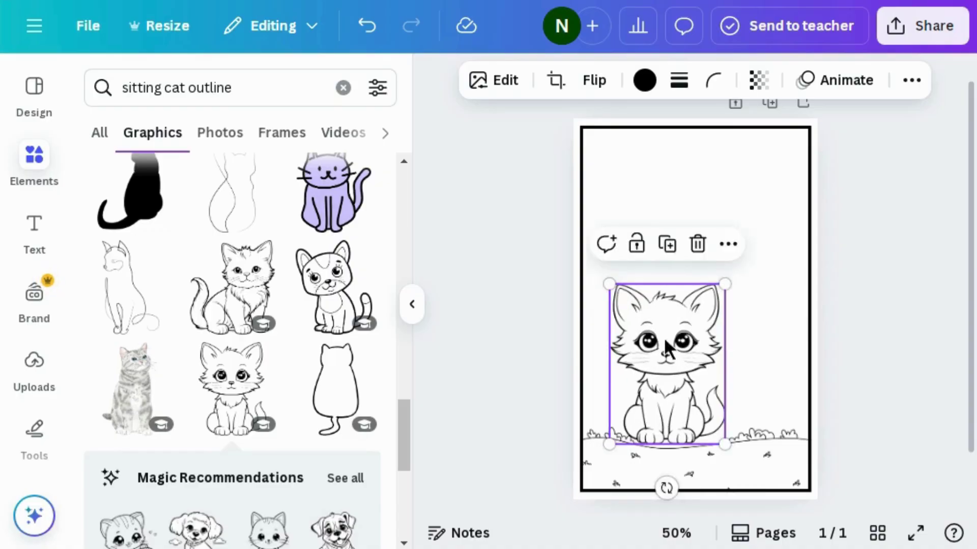
drag(673, 370, 680, 363)
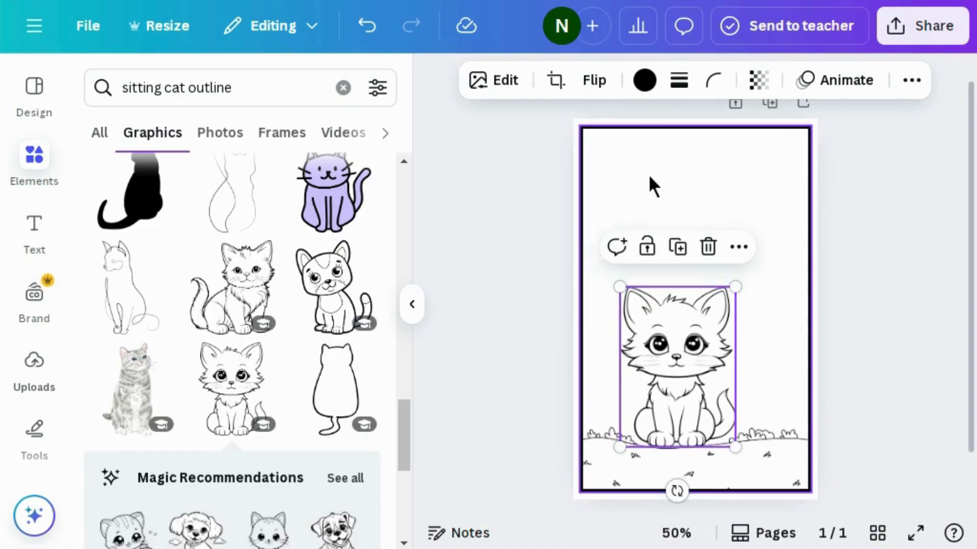
click(648, 176)
click(526, 174)
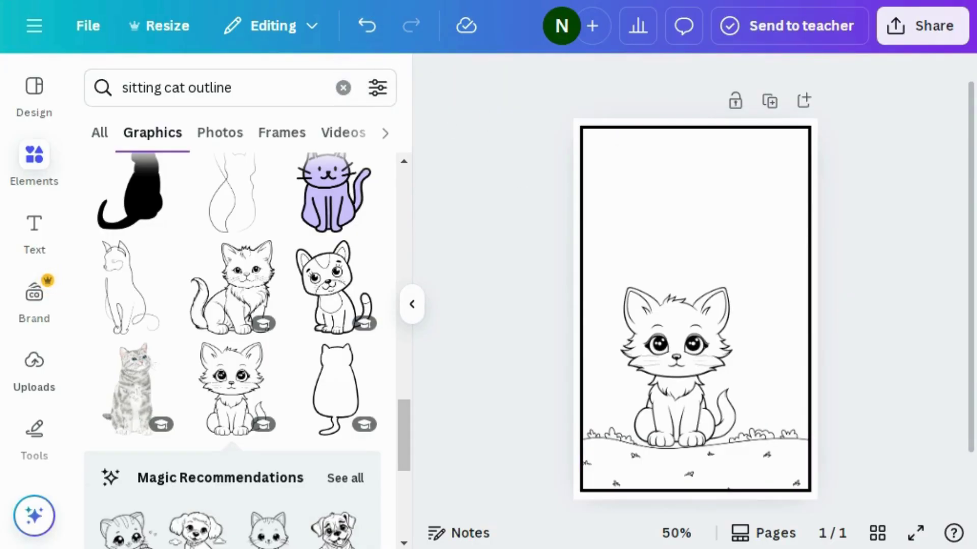
Search the graphics for "Clouds outline", insert the cloud with the sun behind it and place it in the upper-right corner of the border
click(344, 88)
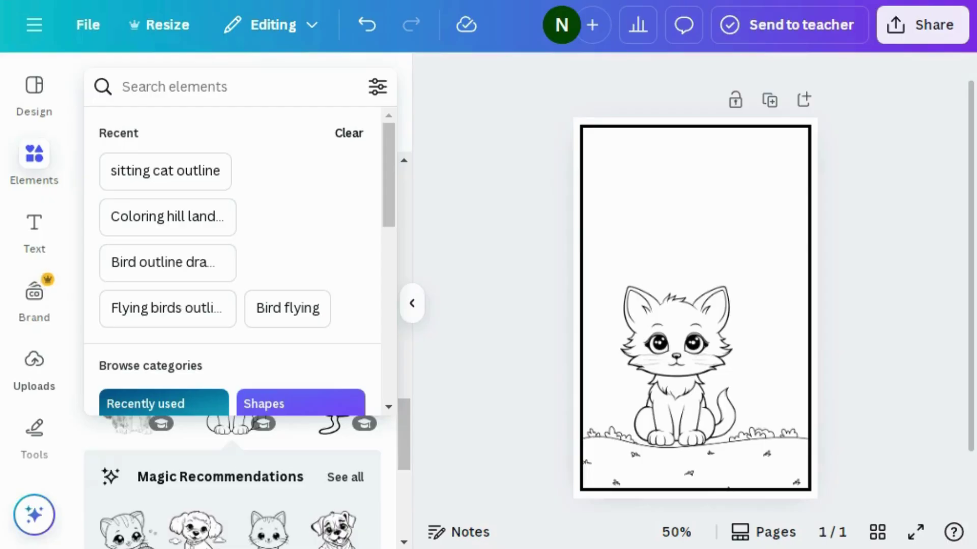
text(cl)
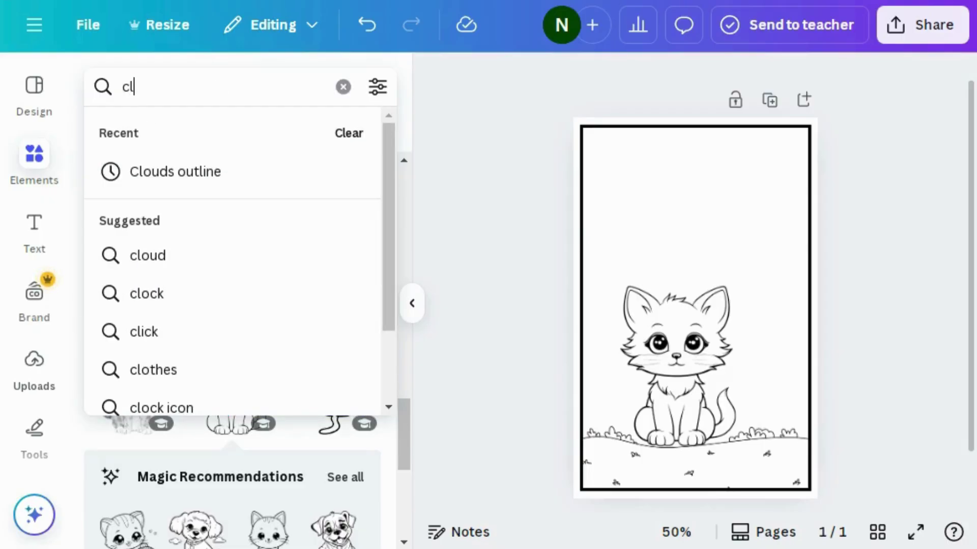
click(201, 173)
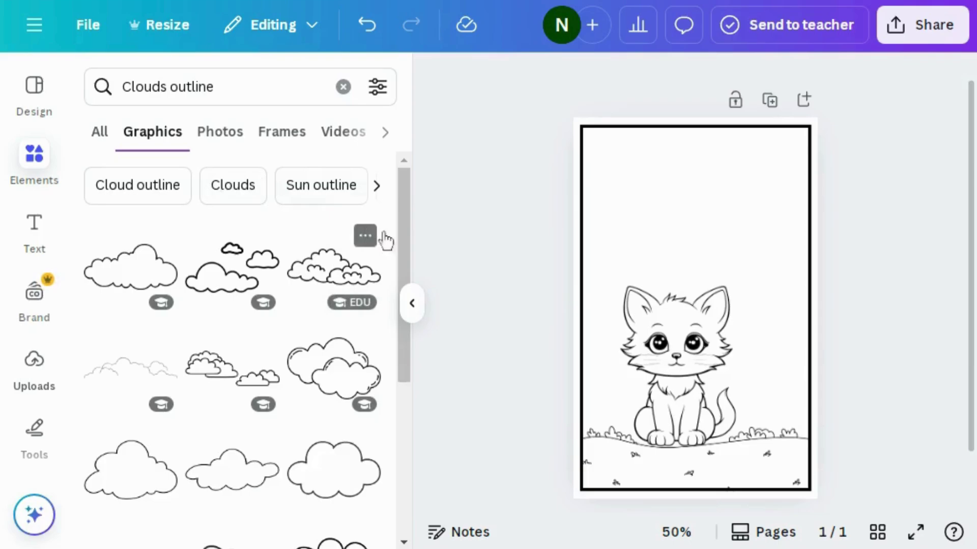
drag(402, 227, 403, 508)
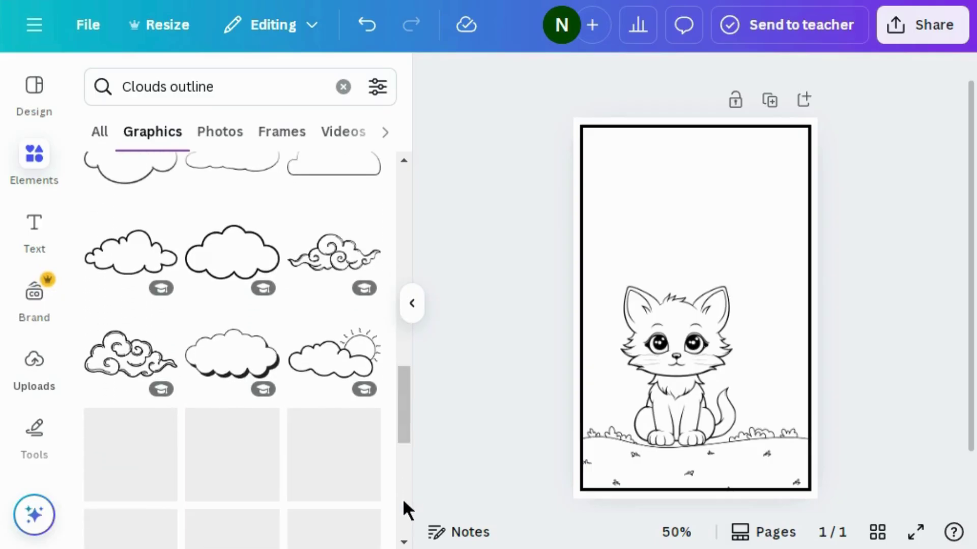
click(334, 356)
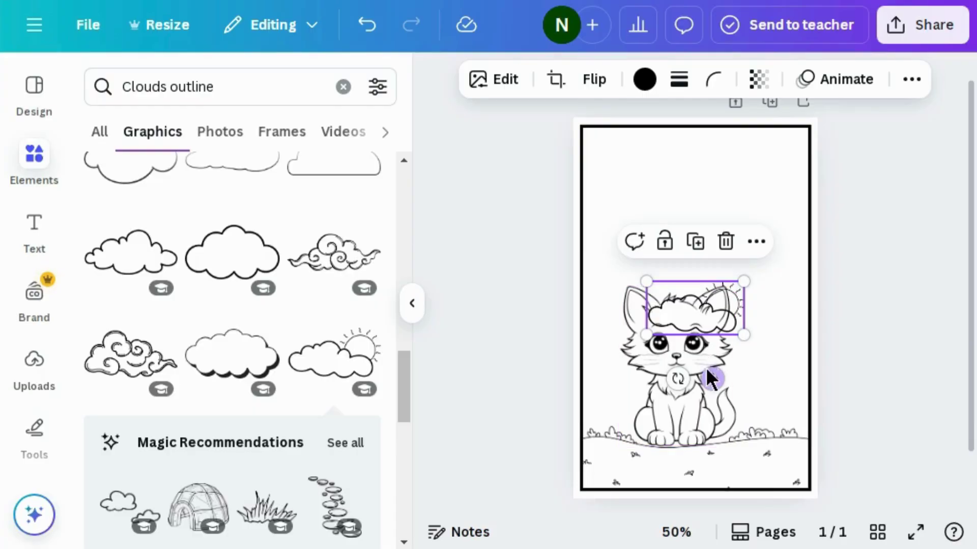
drag(708, 374, 765, 224)
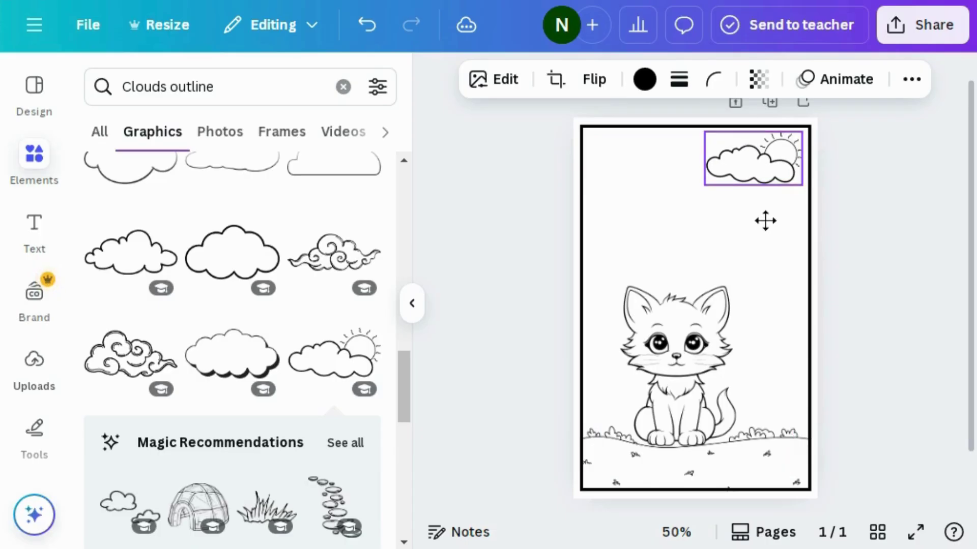
click(661, 276)
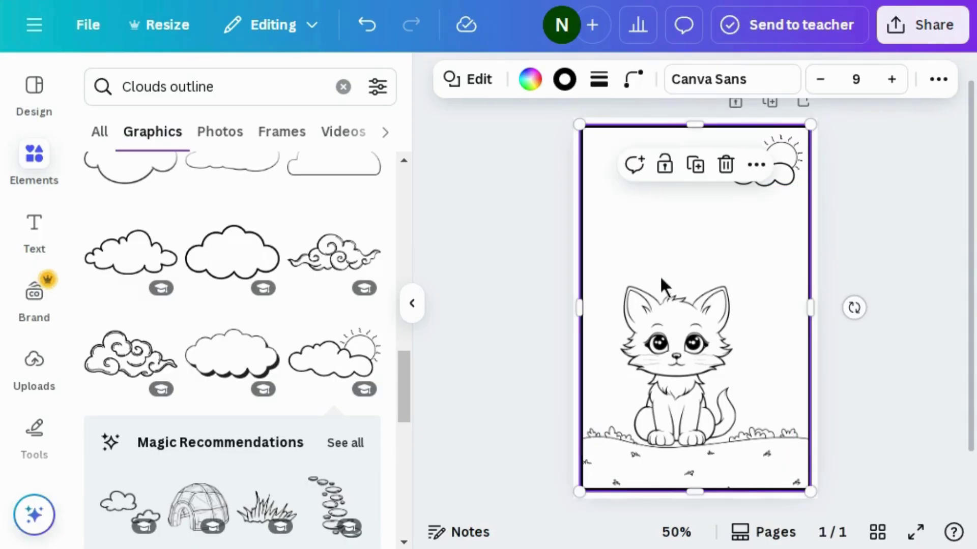
click(527, 214)
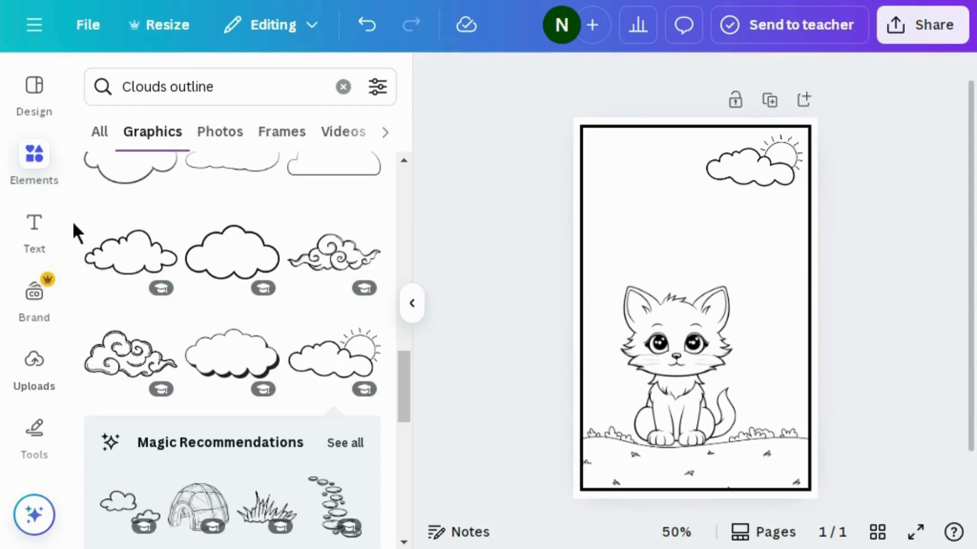
Add a heading text and place it centred between the cloud and the kitten's ears
click(35, 222)
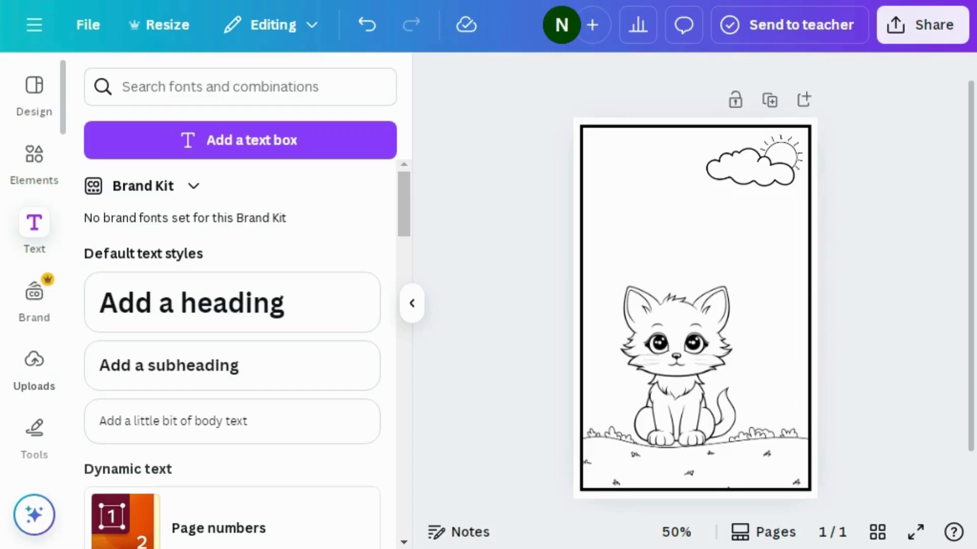
click(214, 321)
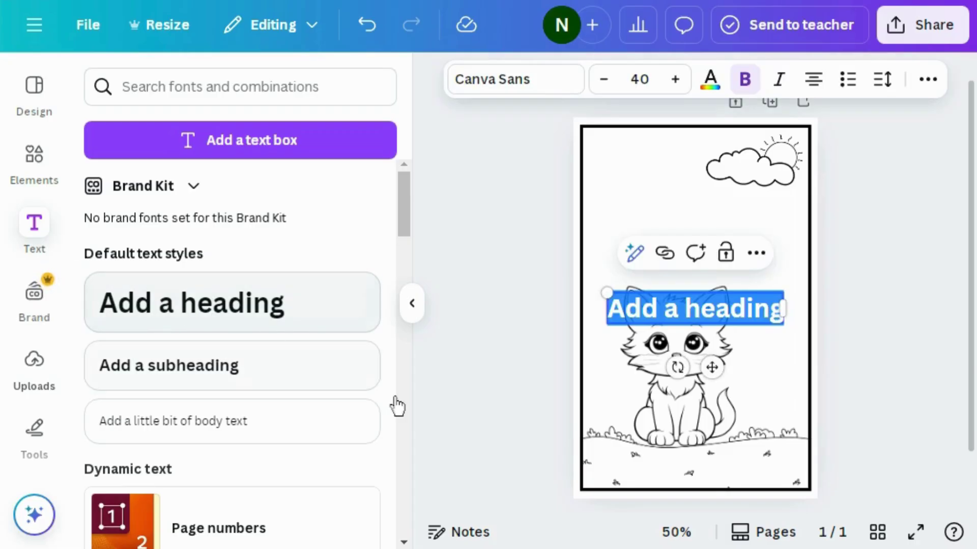
drag(712, 366, 715, 274)
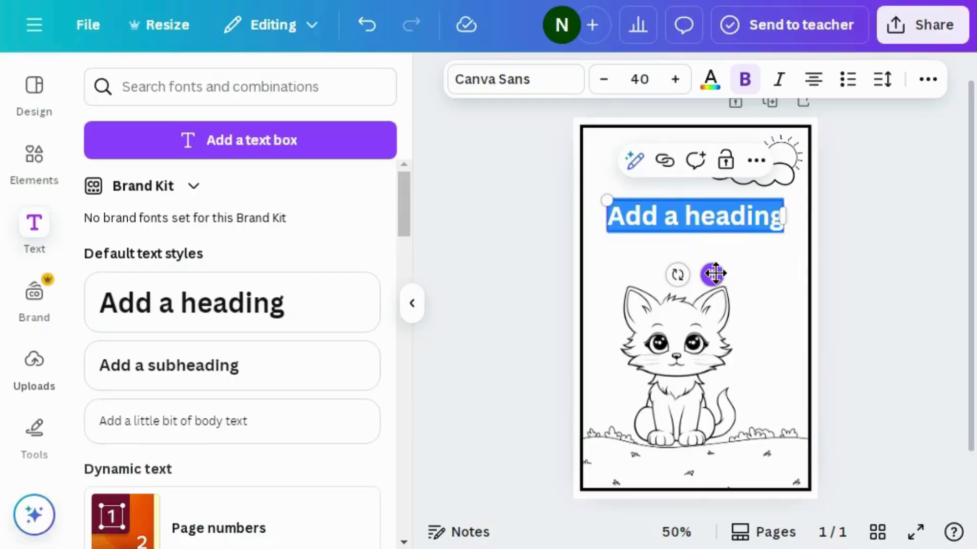
Replace the heading's placeholder text with "LONELY CAT"
click(663, 216)
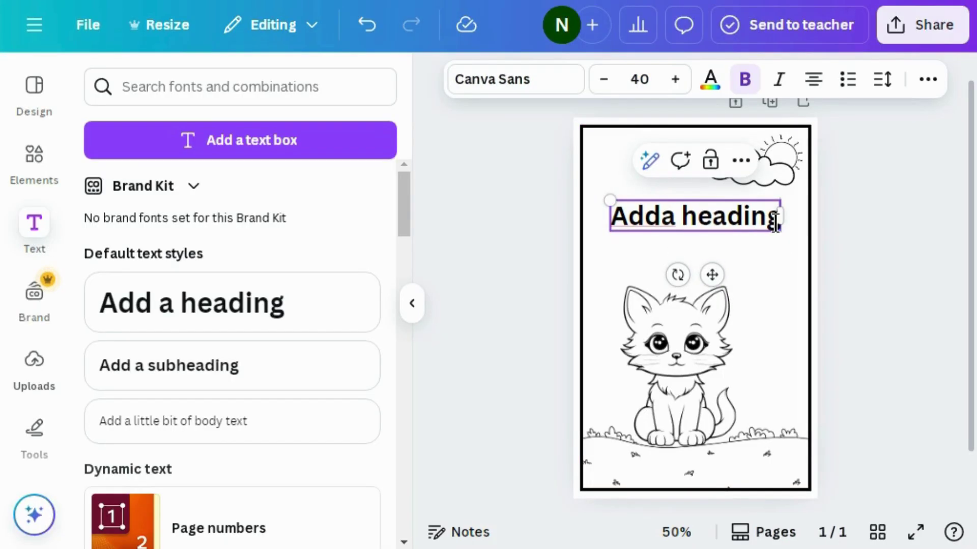
key(BackSpace)
key(BackSpace)
key(BackSpace)
key(BackSpace)
key(BackSpace)
key(BackSpace)
key(BackSpace)
key(BackSpace)
key(BackSpace)
key(BackSpace)
key(BackSpace)
key(BackSpace)
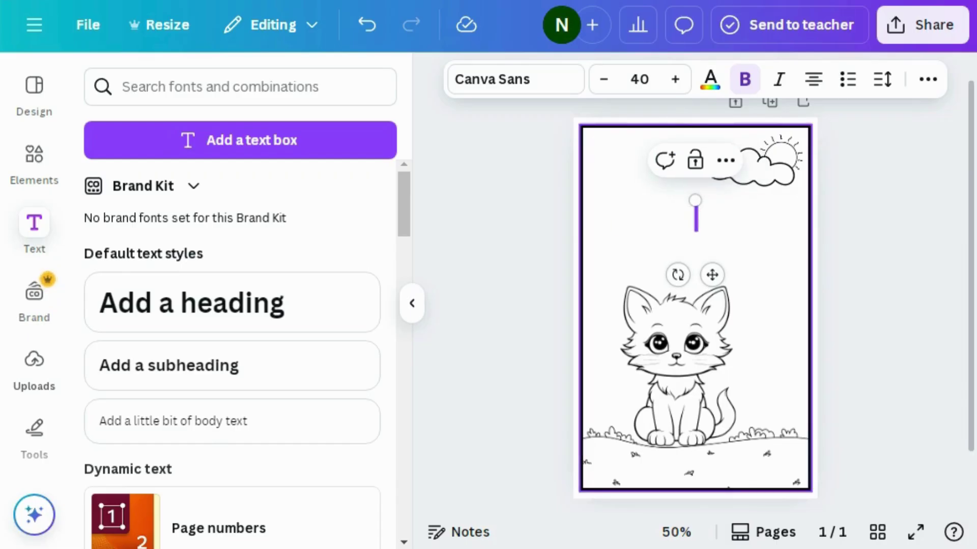
text(L)
key(BackSpace)
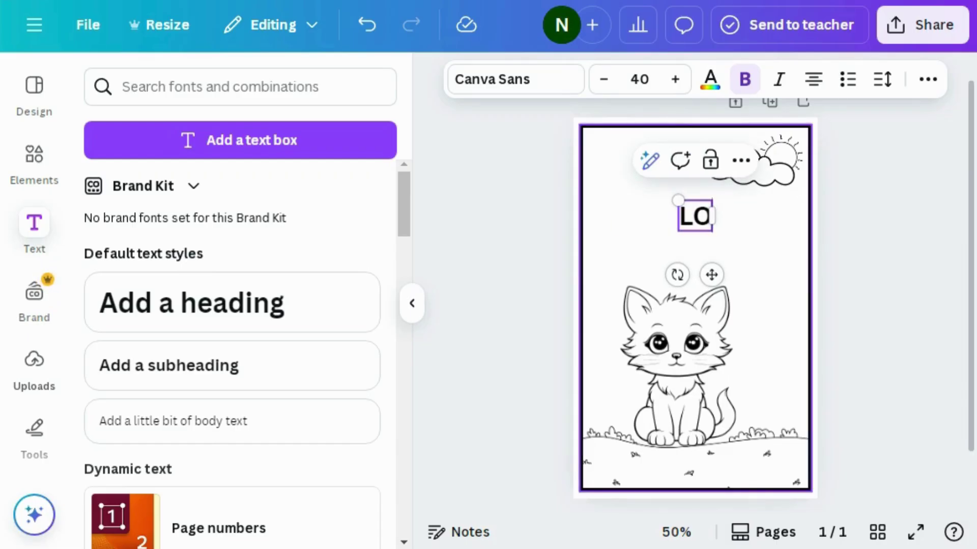
text(NEL)
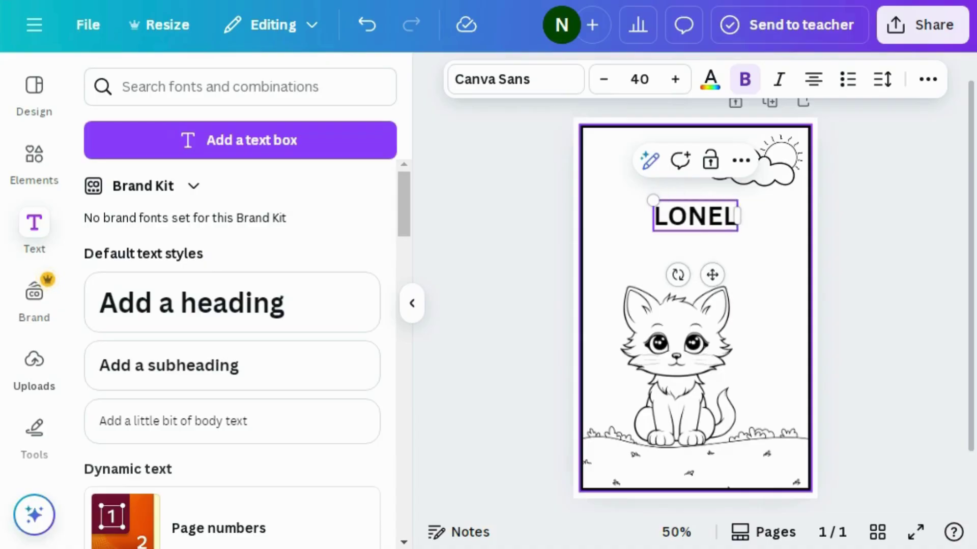
text(Y CAT)
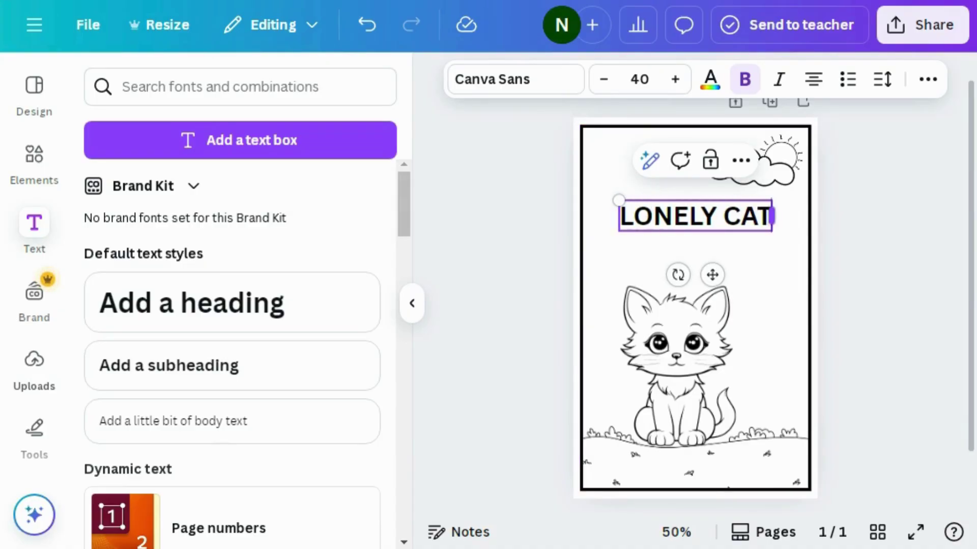
Set the LONELY CAT heading's font to Genty Sans and enlarge the text to size 45
click(767, 250)
click(743, 224)
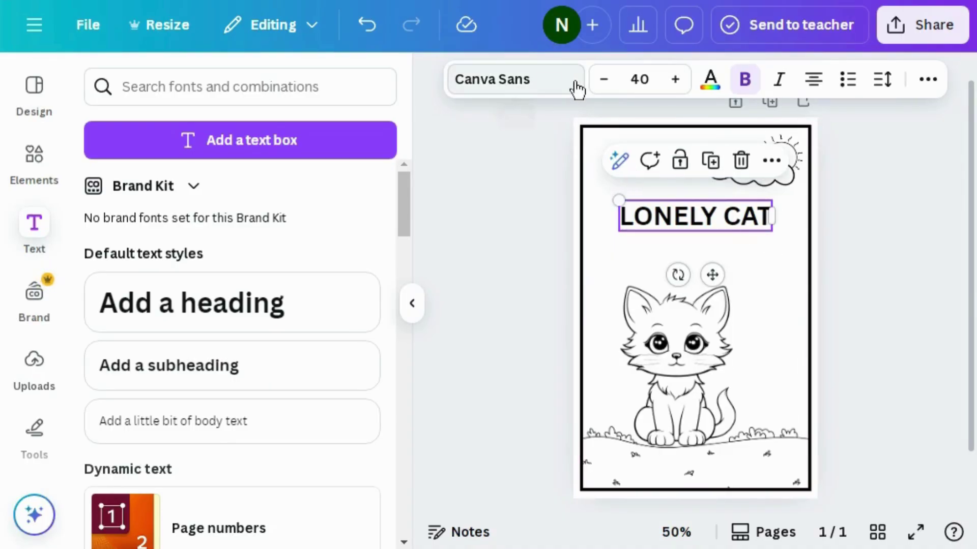
click(576, 84)
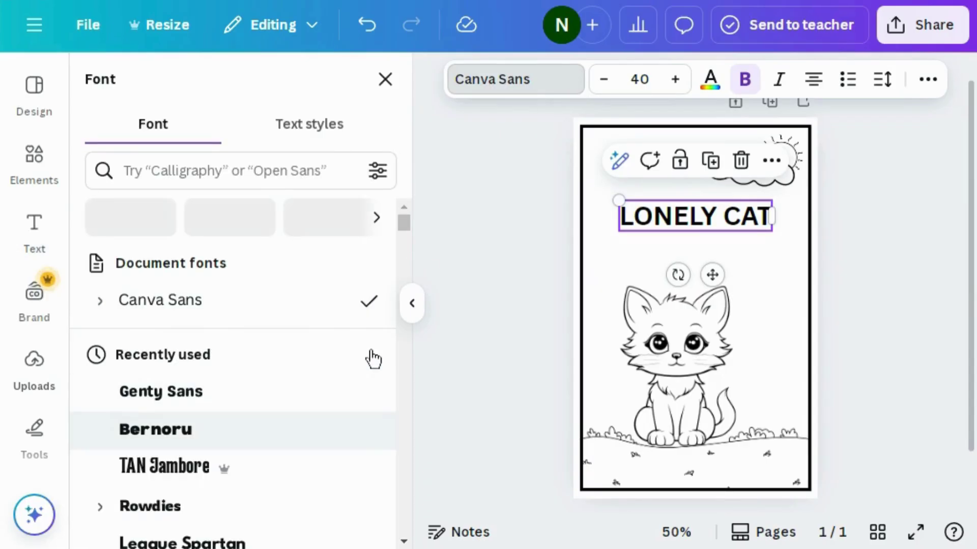
drag(403, 227, 403, 233)
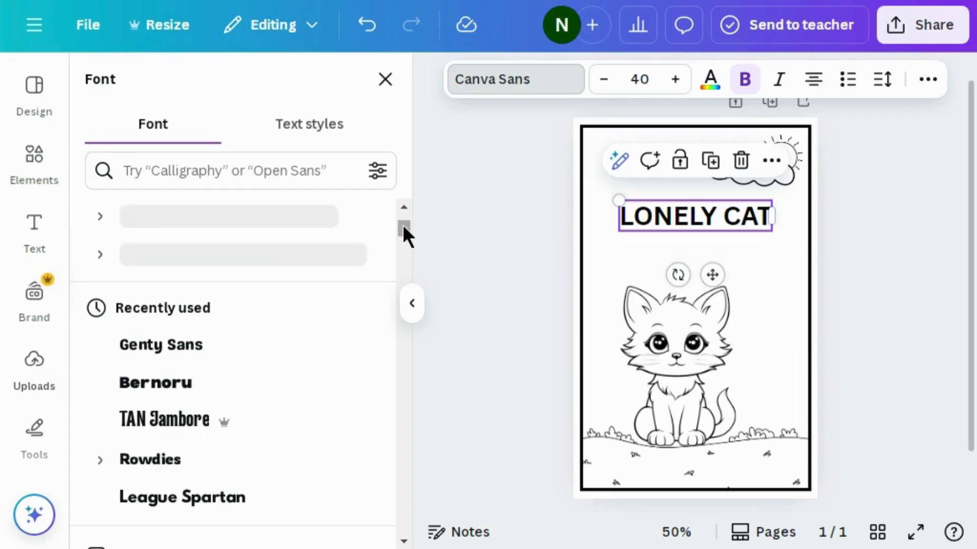
click(181, 358)
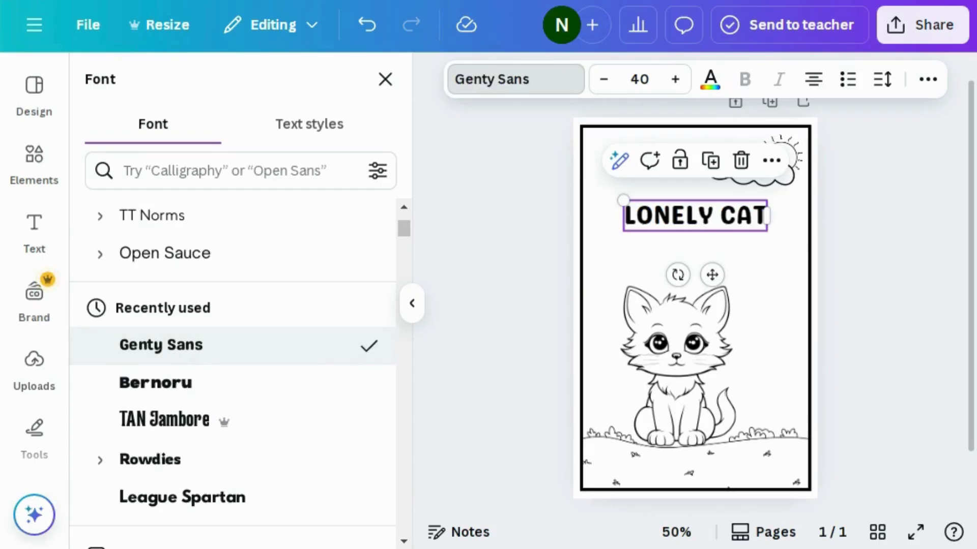
Apply the Outline text effect to the heading with thickness 200 and black as its colour
click(928, 82)
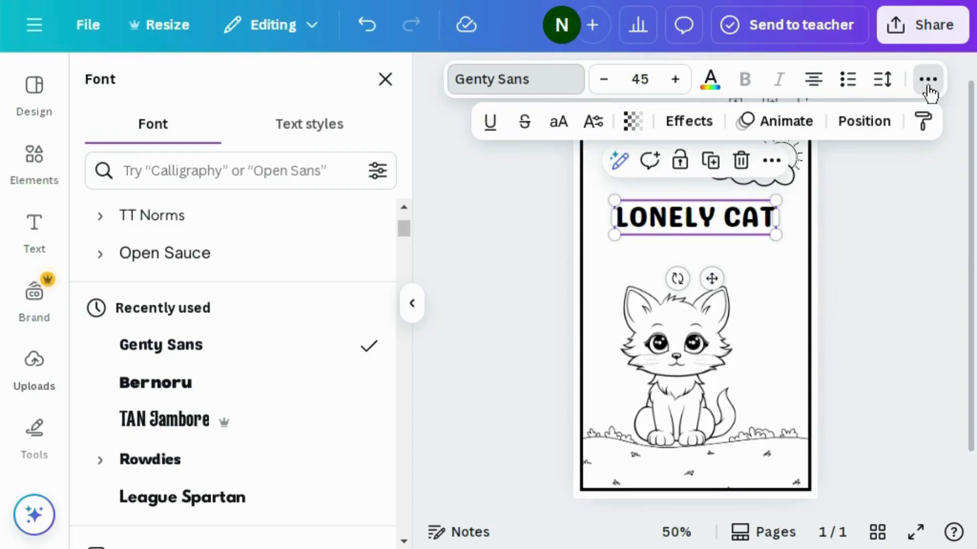
click(696, 125)
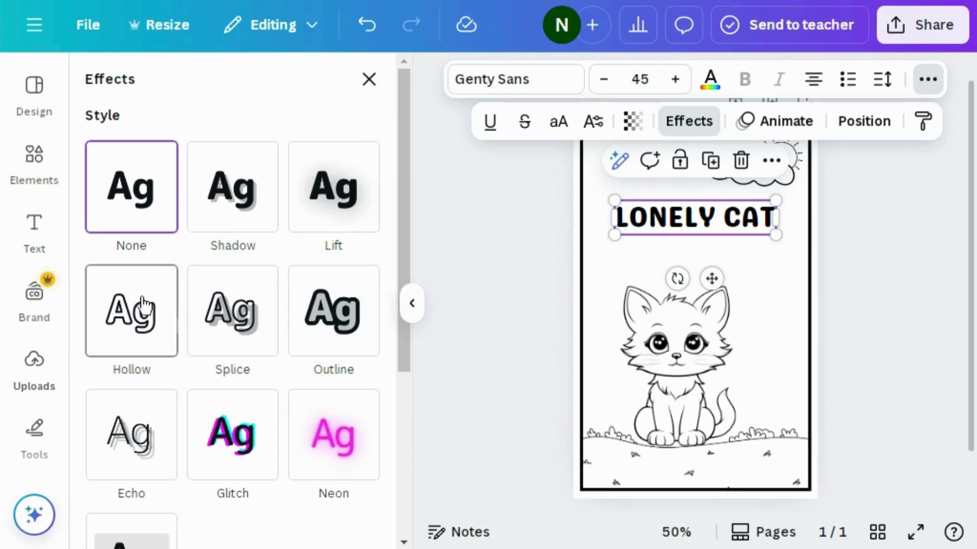
click(328, 331)
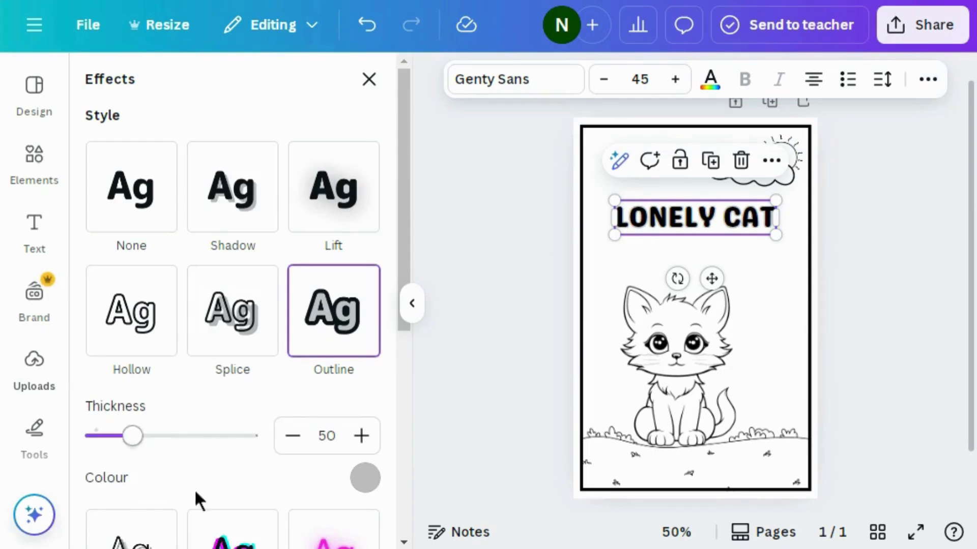
drag(134, 447, 269, 449)
click(366, 486)
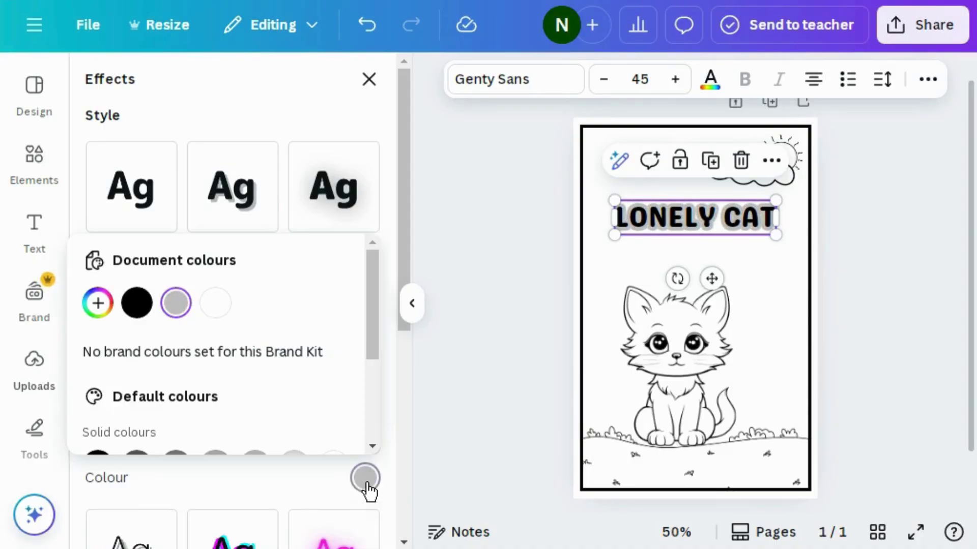
click(136, 303)
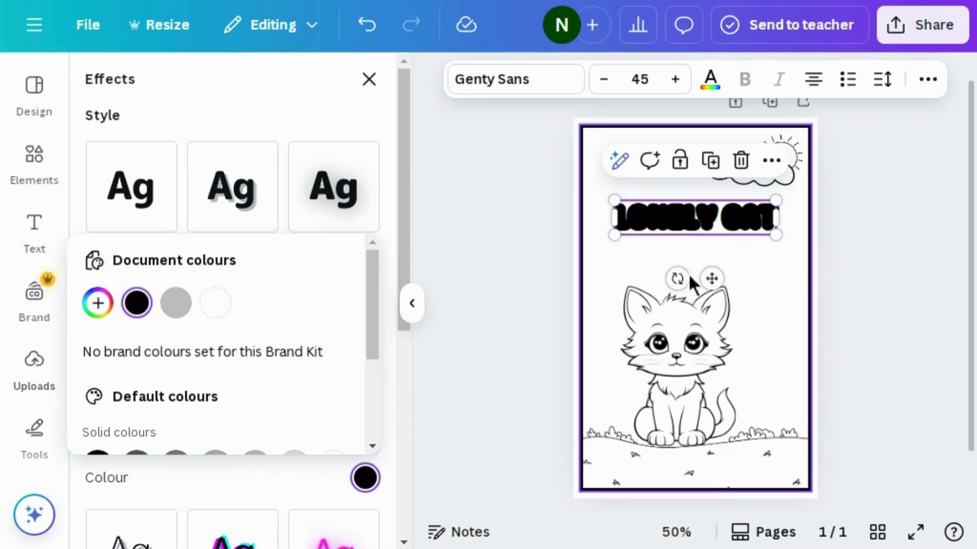
Set the heading's text colour to white and deselect it
click(714, 91)
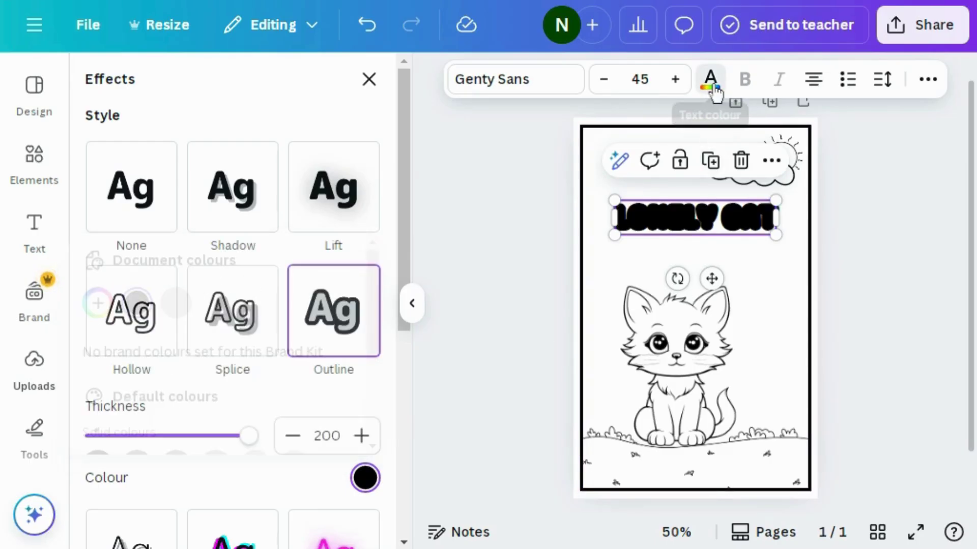
click(438, 301)
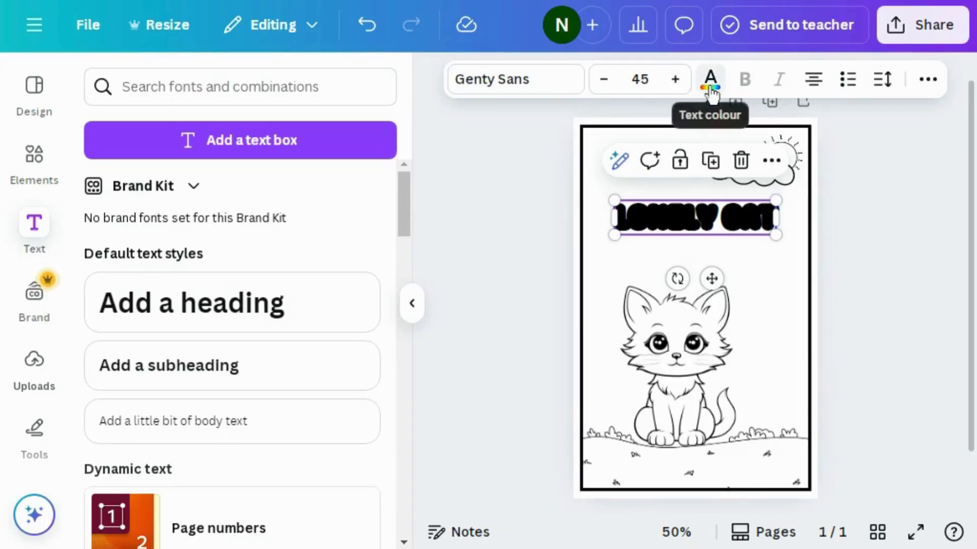
click(711, 93)
click(197, 222)
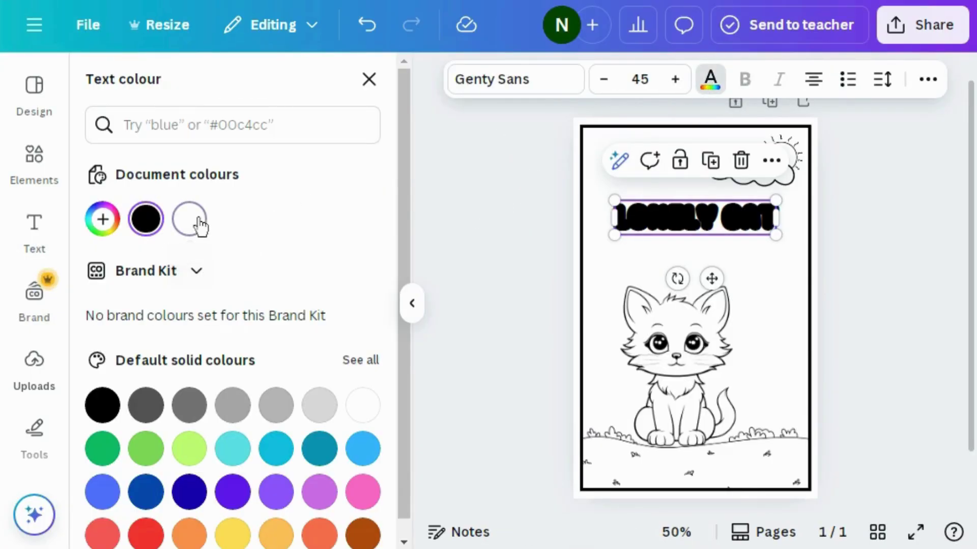
key(Escape)
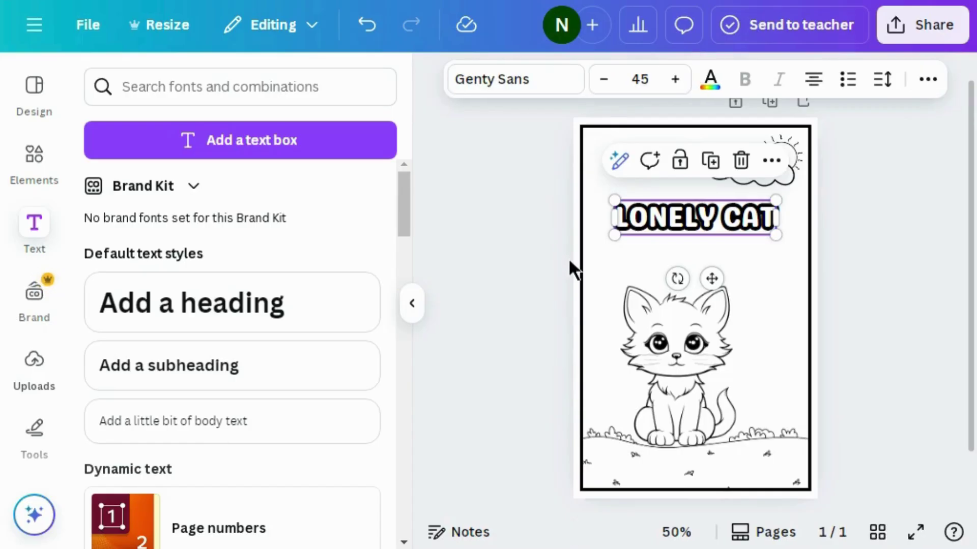
key(Escape)
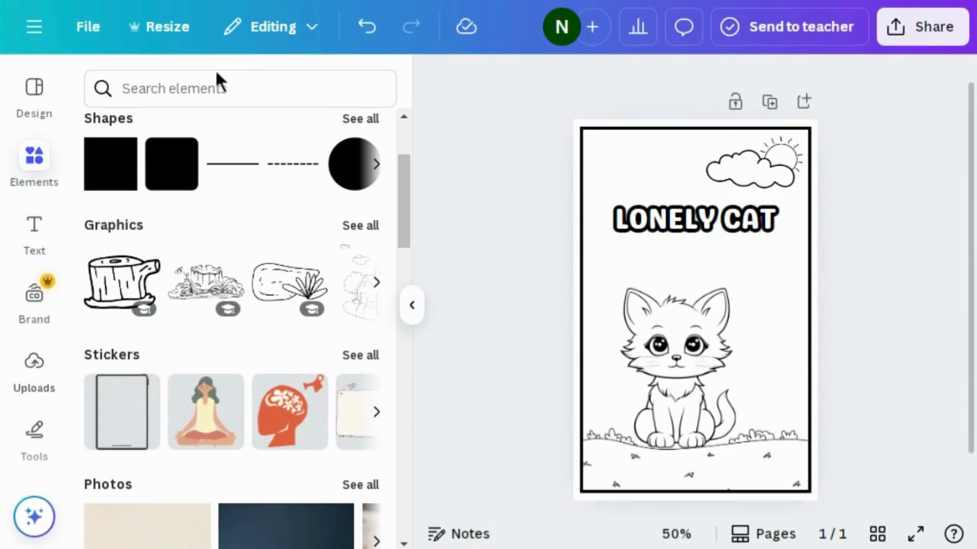
Search the elements for "butterfly outline", limit the results to graphics, and add the outlined butterfly with patterned wings to the page
click(204, 84)
text(butt)
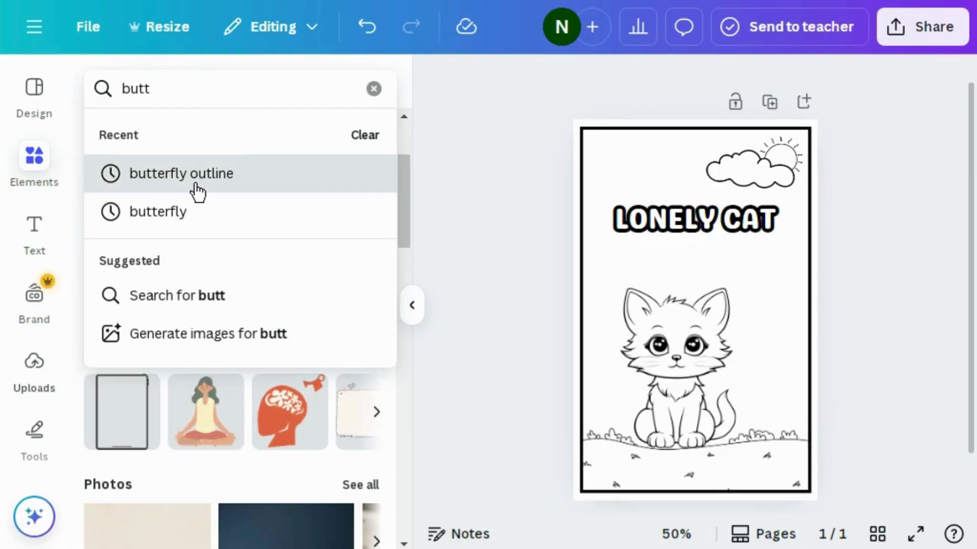
click(196, 188)
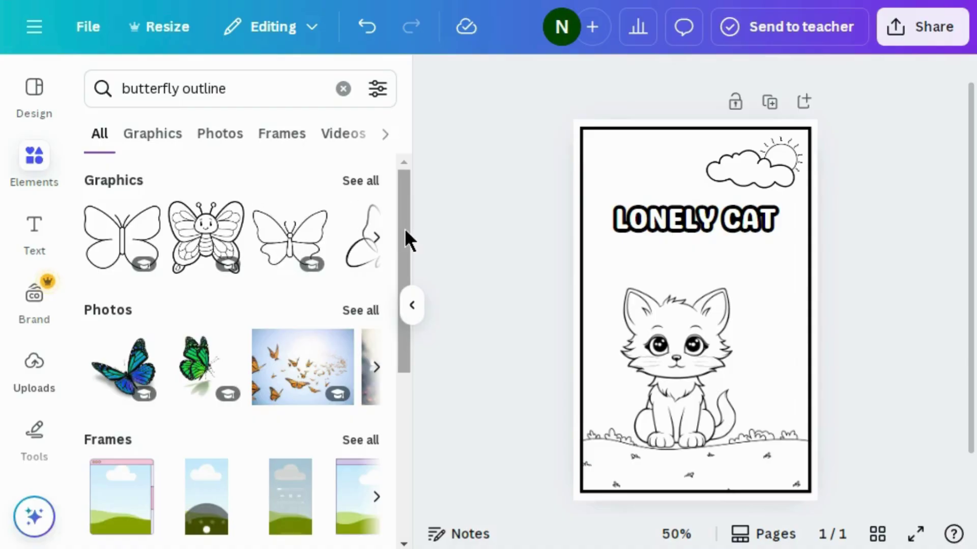
mouse_move(404, 227)
mouse_down()
mouse_move(401, 269)
mouse_move(401, 218)
mouse_up()
click(179, 136)
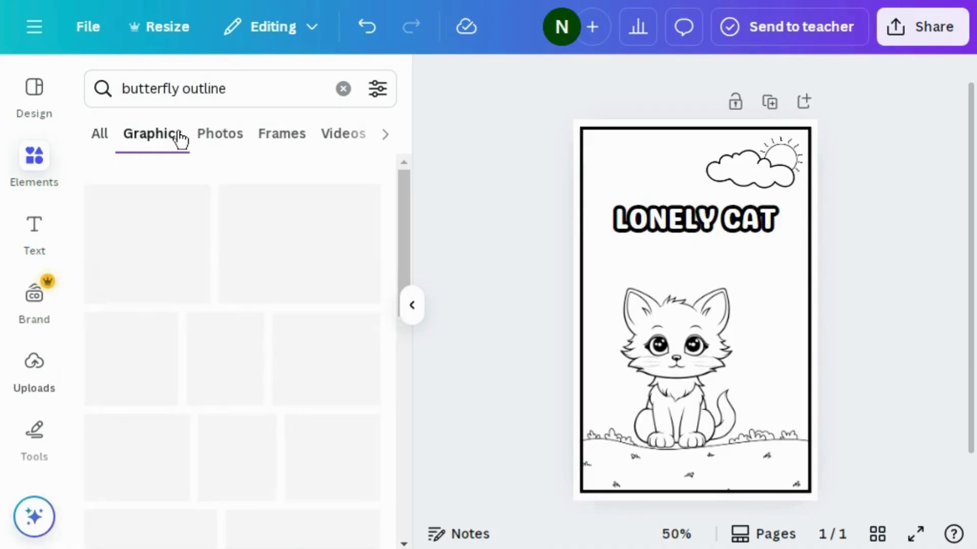
drag(404, 351, 398, 452)
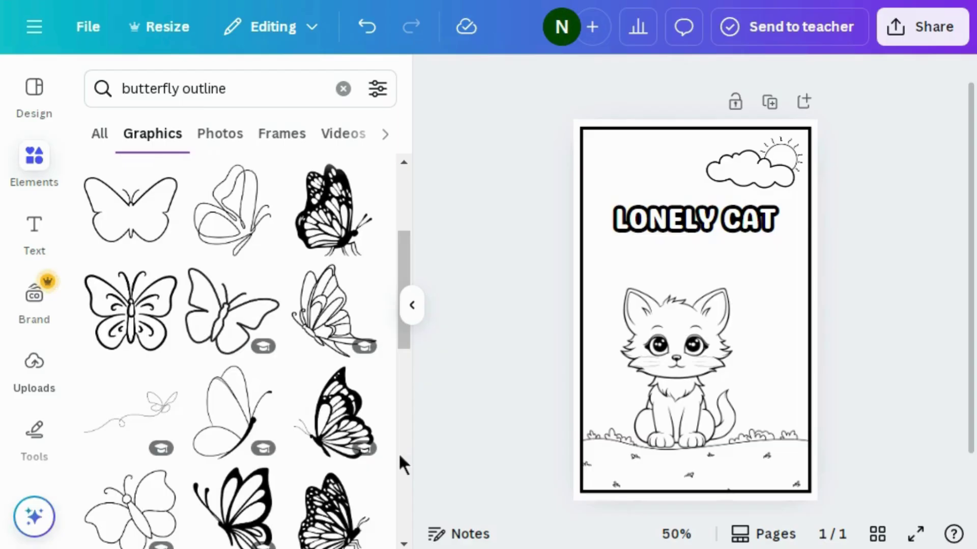
click(398, 453)
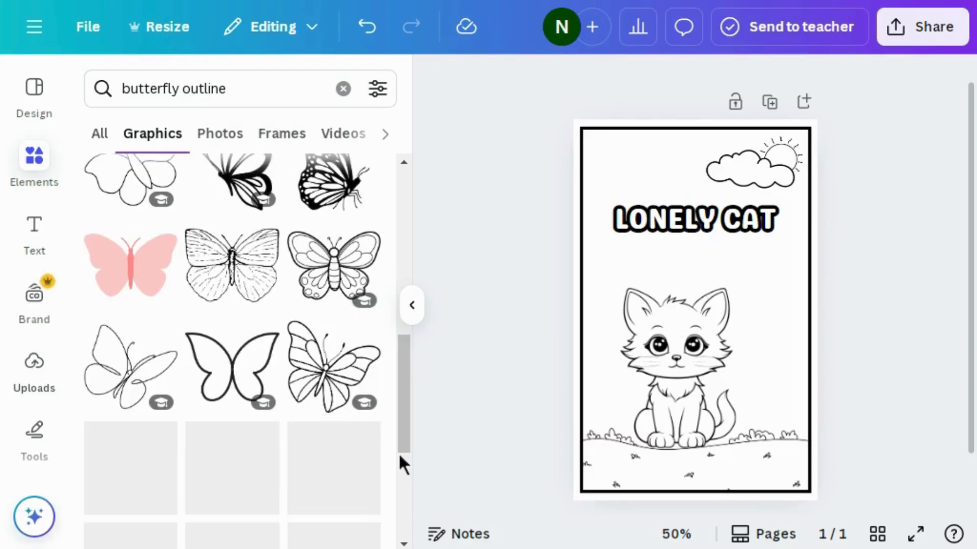
click(334, 288)
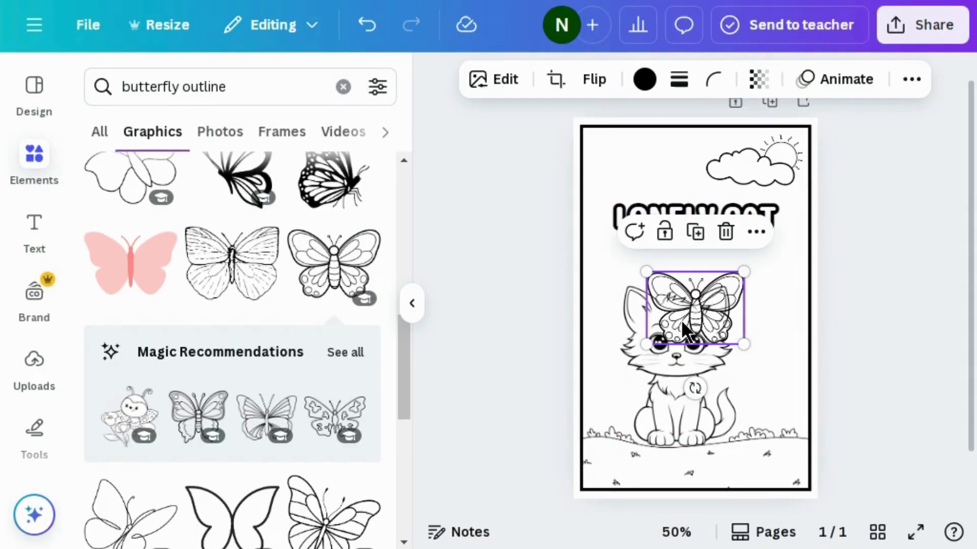
Shrink the butterfly, place it beside the kitten's right-hand ear below the heading, and tilt it clockwise
drag(684, 328, 742, 314)
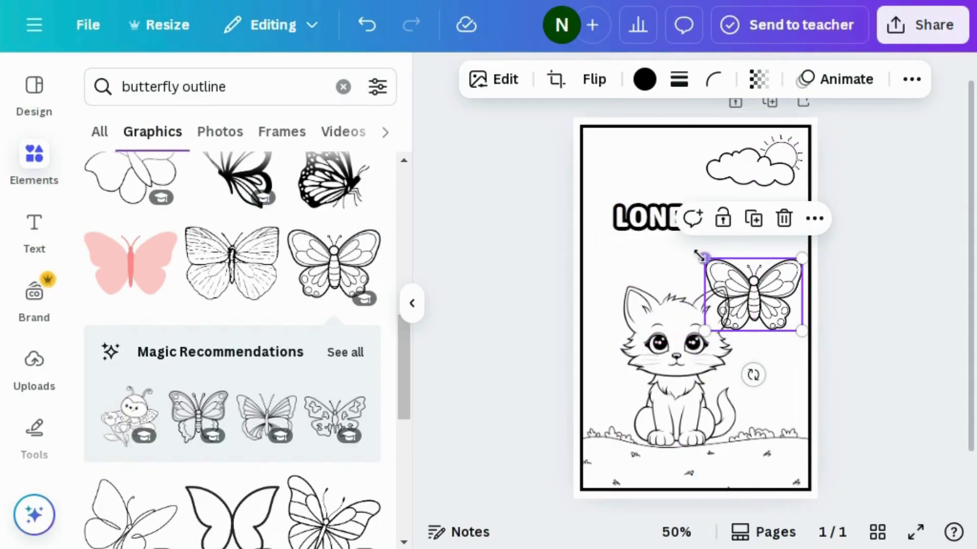
drag(703, 258, 745, 290)
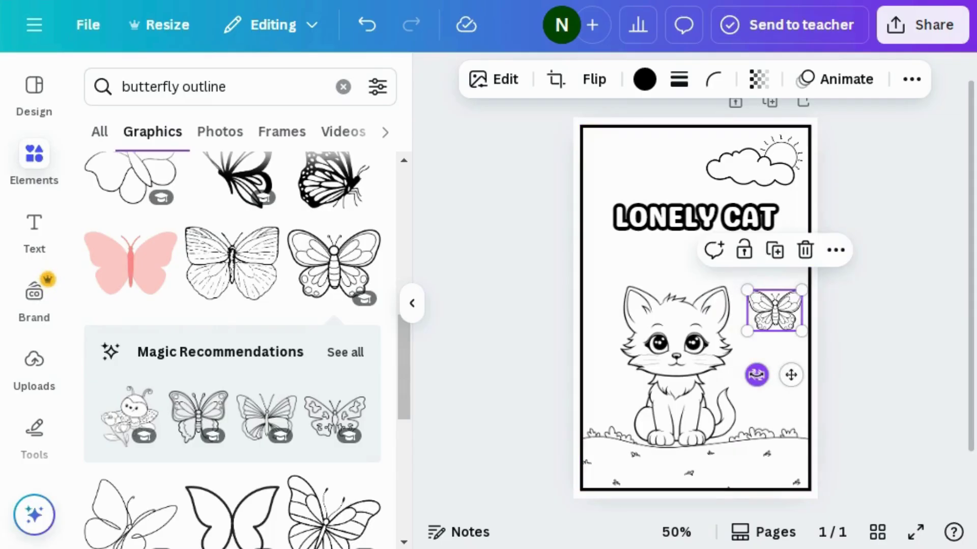
drag(756, 375, 741, 346)
drag(765, 378, 755, 351)
Search the graphics for "Smiling bee outline" and add the thin-lined smiling bee with round wings to the page
click(269, 94)
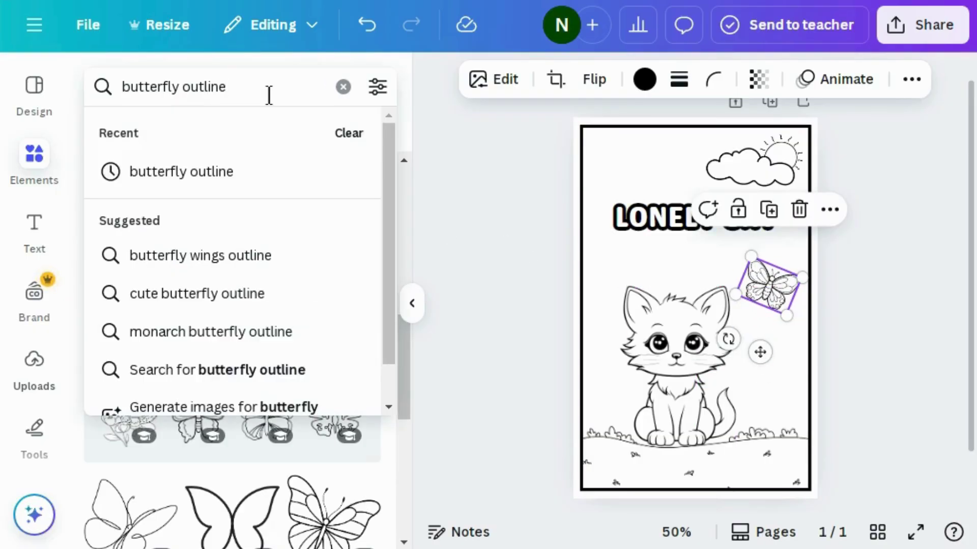
key(BackSpace)
key(BackSpace)
key(BackSpace)
key(BackSpace)
key(BackSpace)
key(BackSpace)
key(BackSpace)
key(BackSpace)
key(BackSpace)
key(BackSpace)
key(BackSpace)
key(BackSpace)
key(BackSpace)
key(BackSpace)
key(BackSpace)
key(BackSpace)
key(BackSpace)
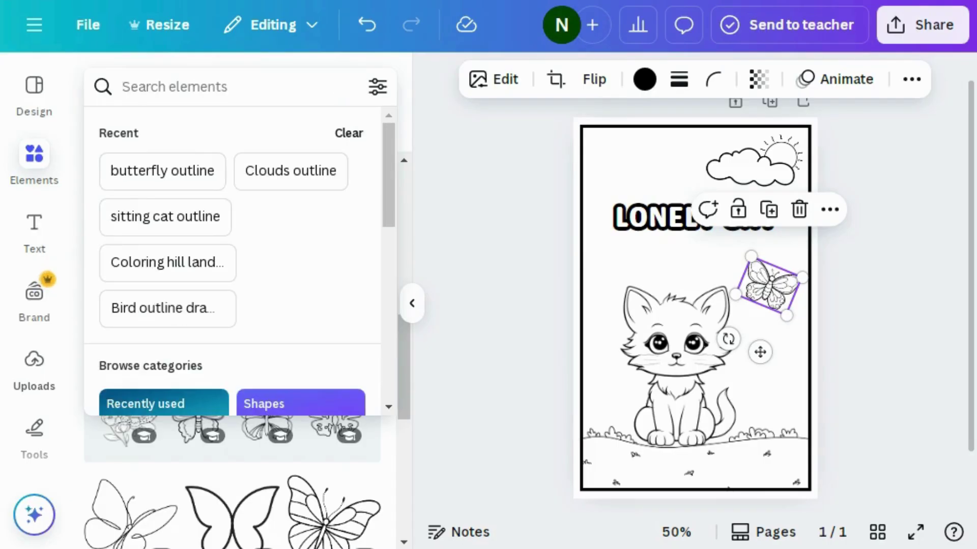
text(b)
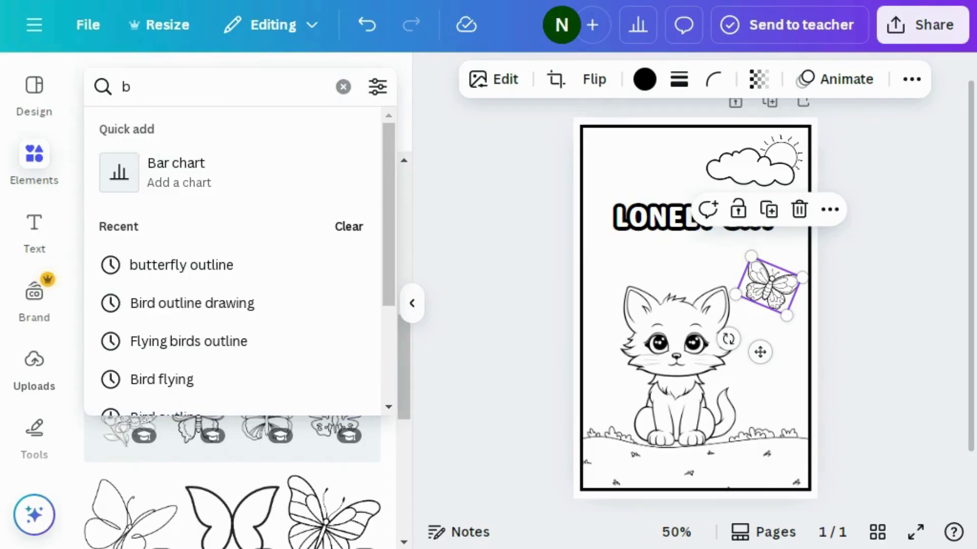
text(ee)
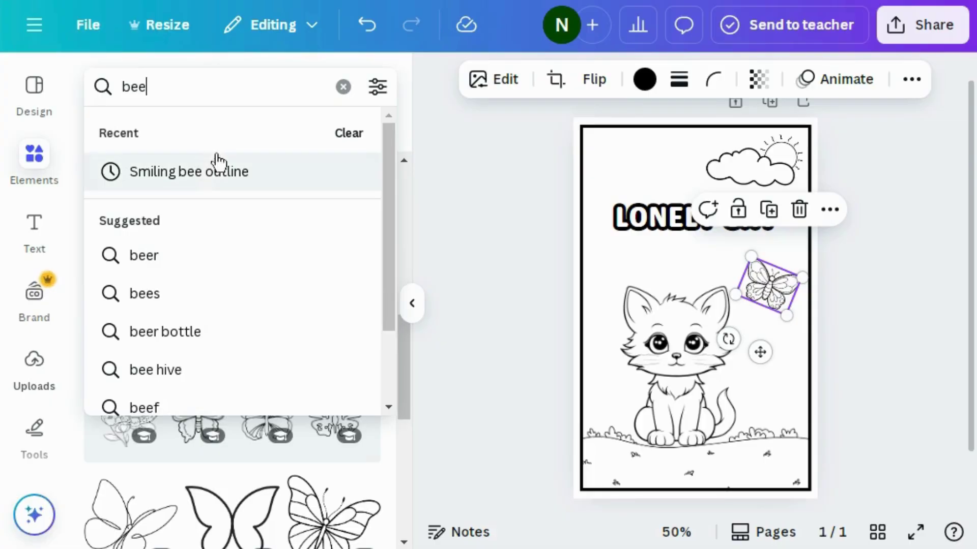
click(215, 175)
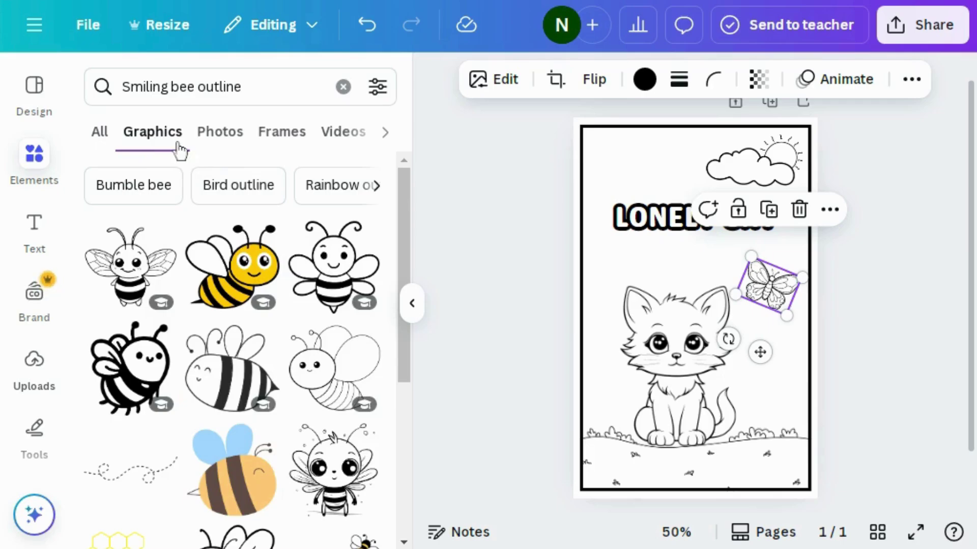
drag(408, 359, 396, 515)
scroll(397, 518, down, 4)
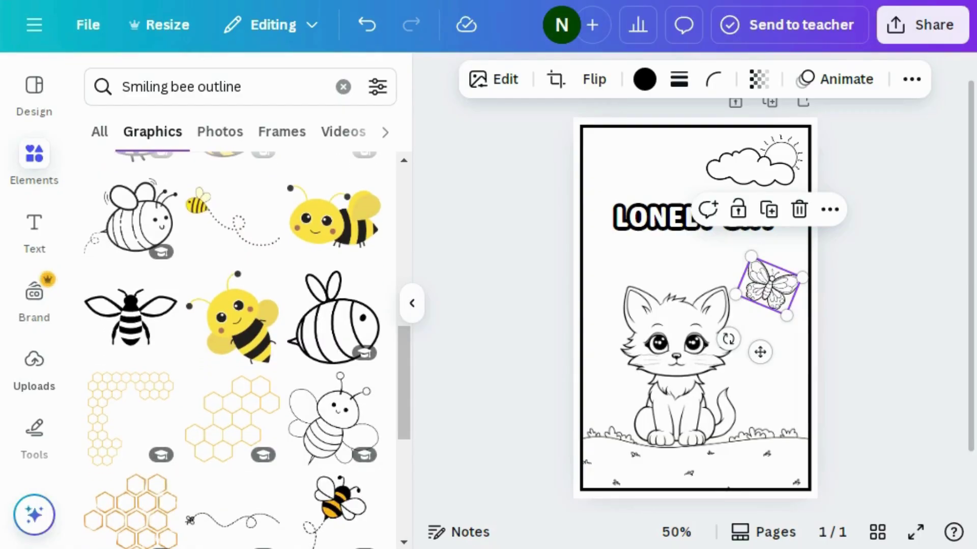
click(315, 421)
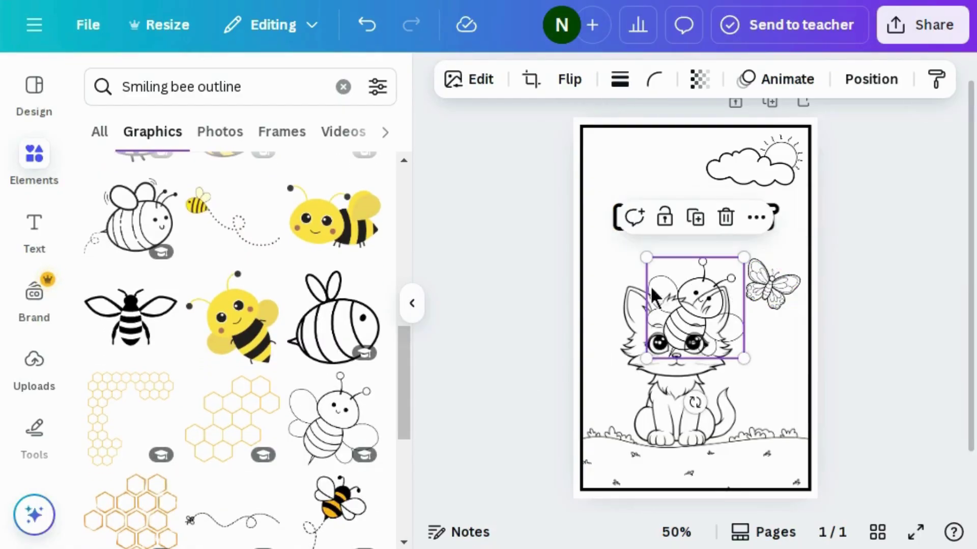
Shrink the bee to smaller than the butterfly and place it just above the kitten's tail
drag(648, 258, 694, 308)
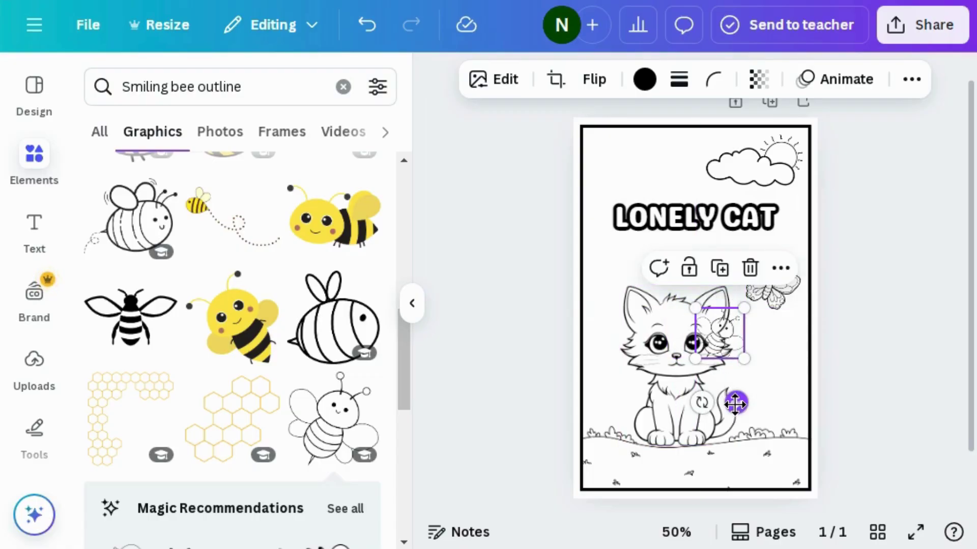
drag(735, 402, 771, 448)
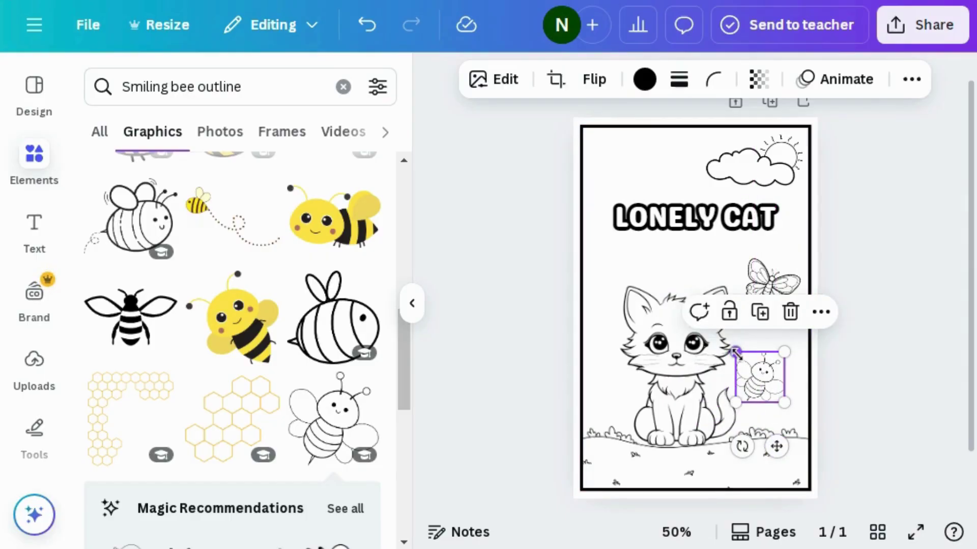
drag(735, 351, 743, 361)
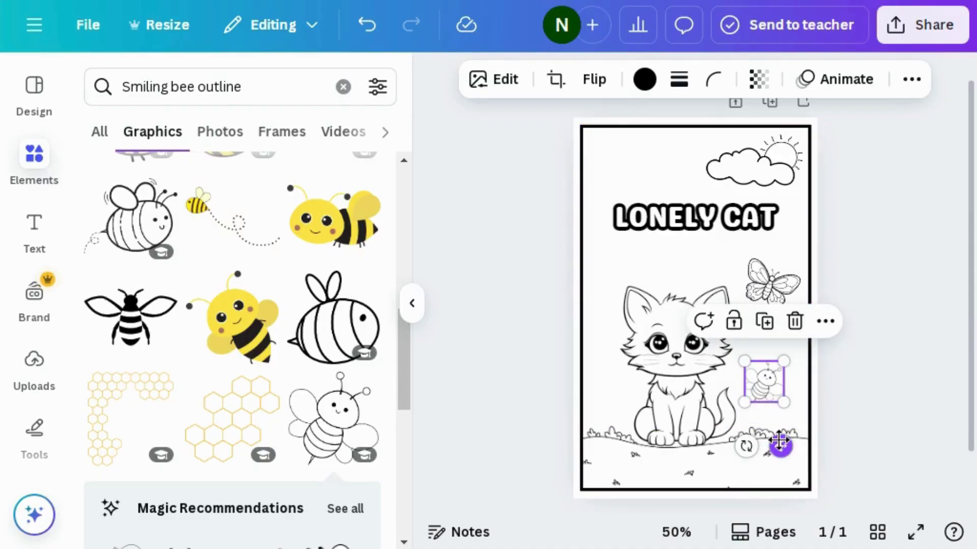
drag(779, 441, 771, 448)
click(584, 206)
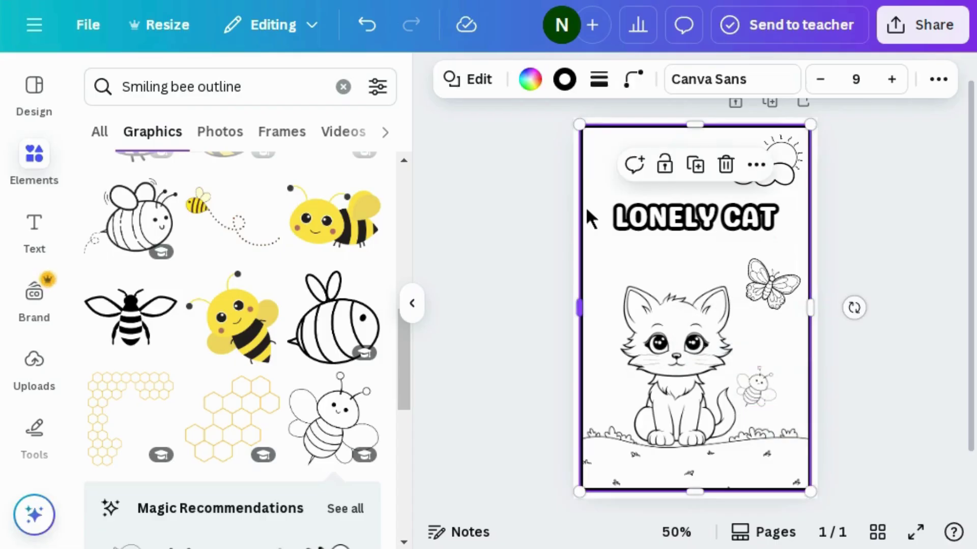
Search for "Bird outline drawing", limit the results to graphics, and add the pair of flying birds to the page
click(339, 96)
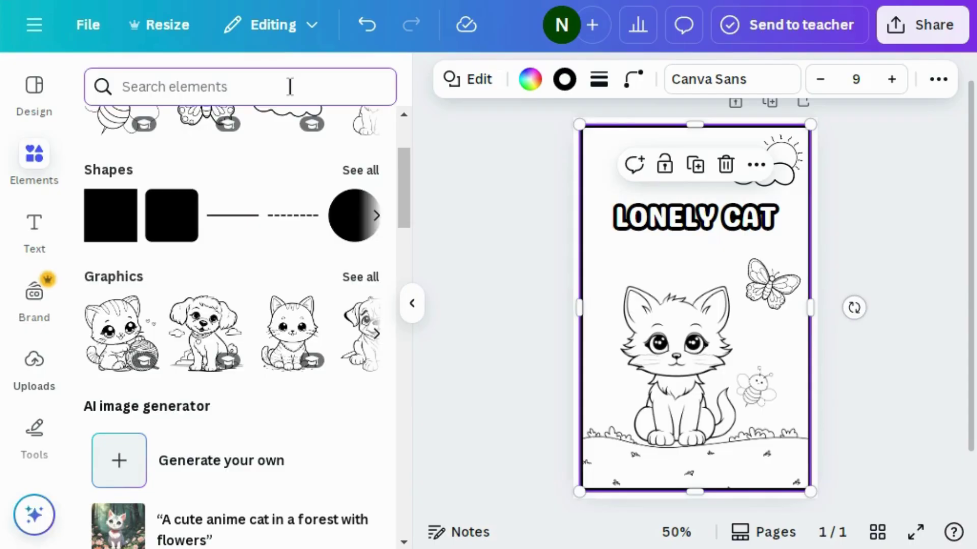
text(bird)
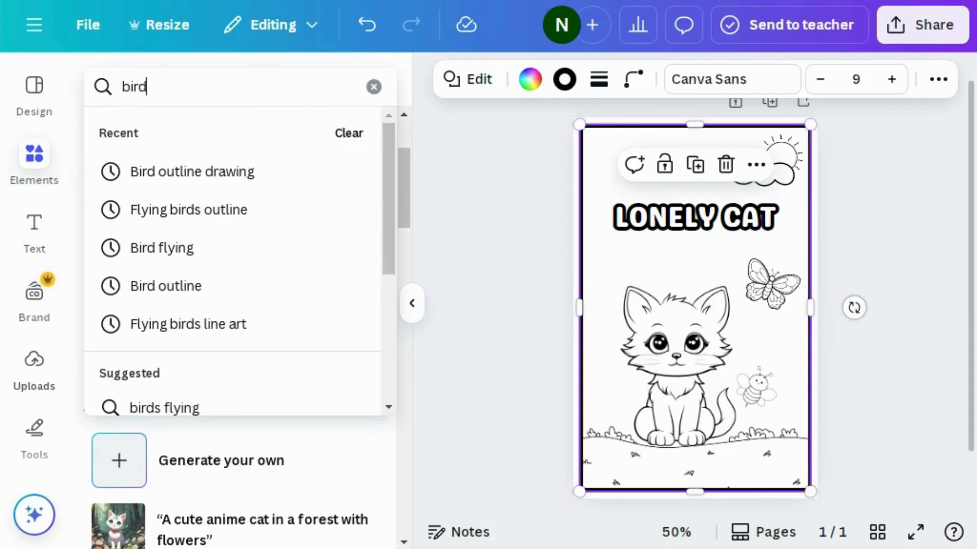
click(204, 179)
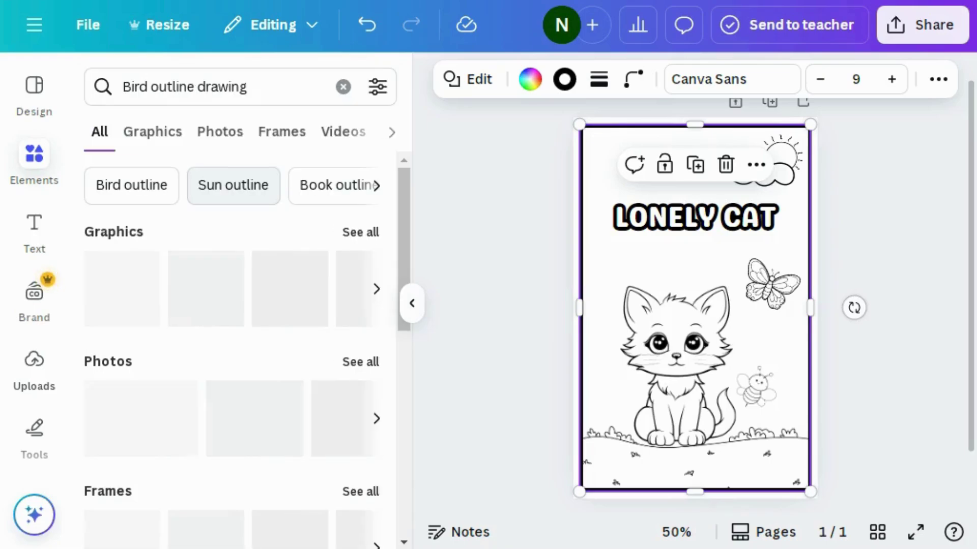
click(149, 132)
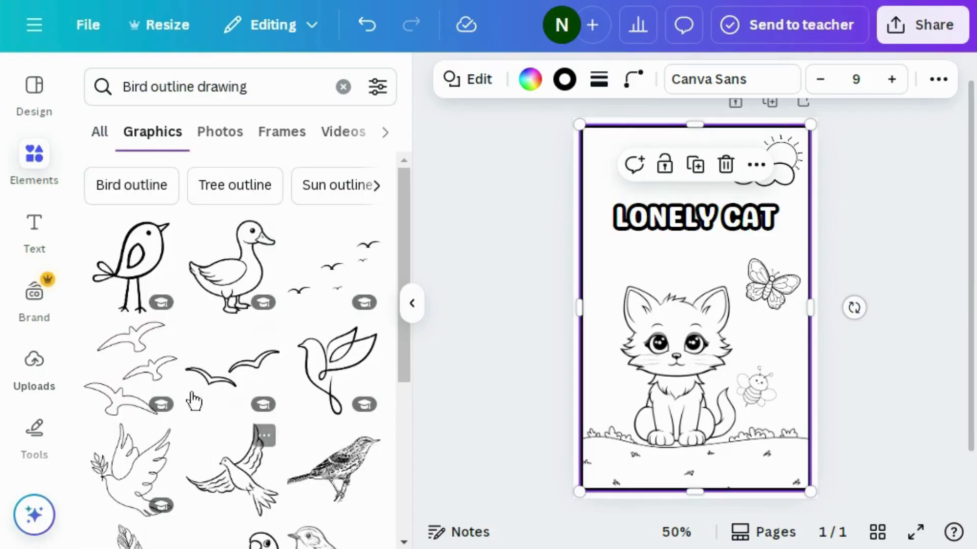
click(223, 387)
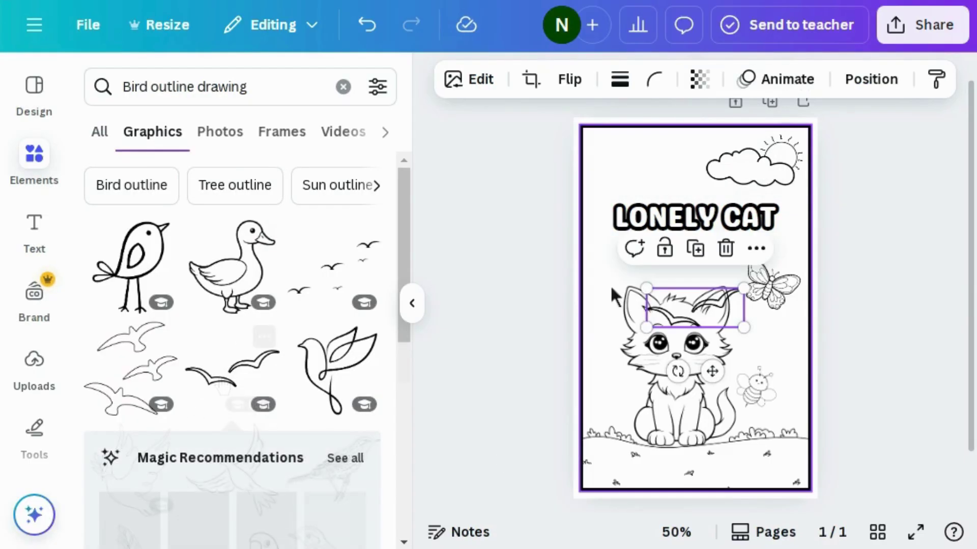
Shrink the pair of flying birds, move it above the kitten's left-hand ear below the heading, and deselect it
drag(646, 283, 682, 288)
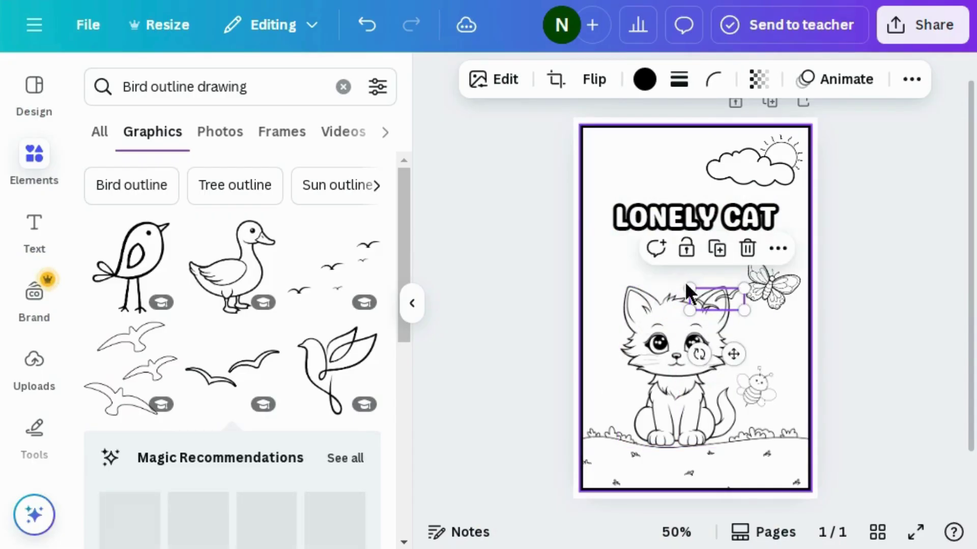
drag(715, 346, 640, 323)
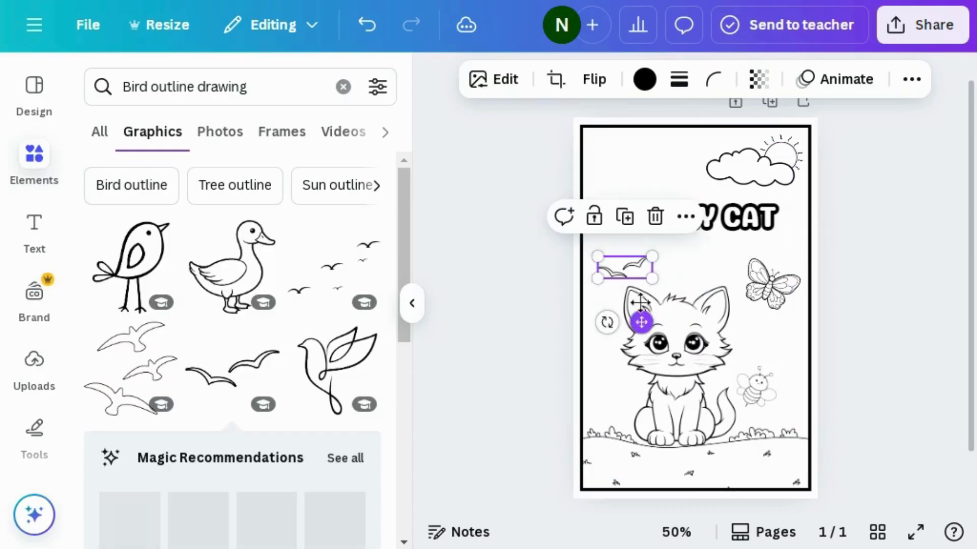
click(559, 277)
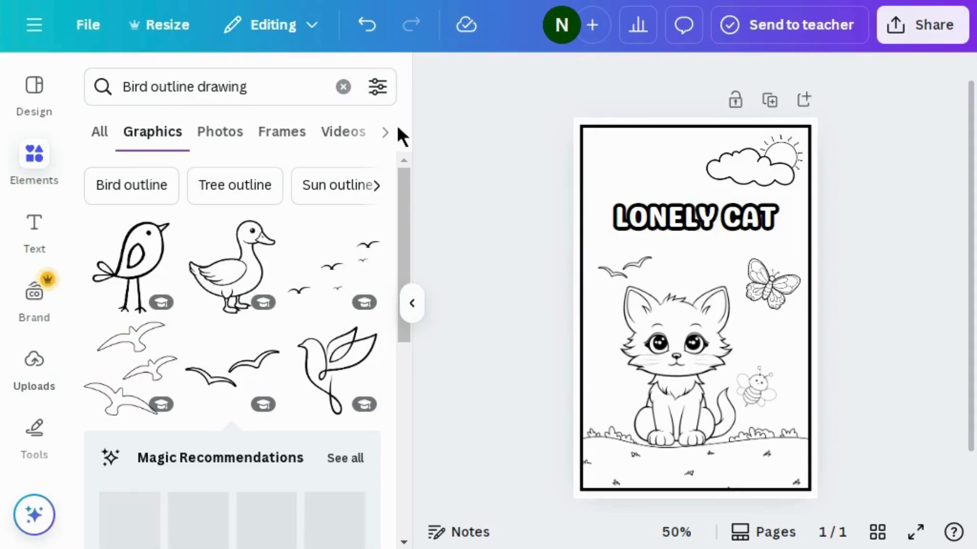
click(366, 24)
Add a blank second page and copy the black rectangular border from page 1
click(678, 485)
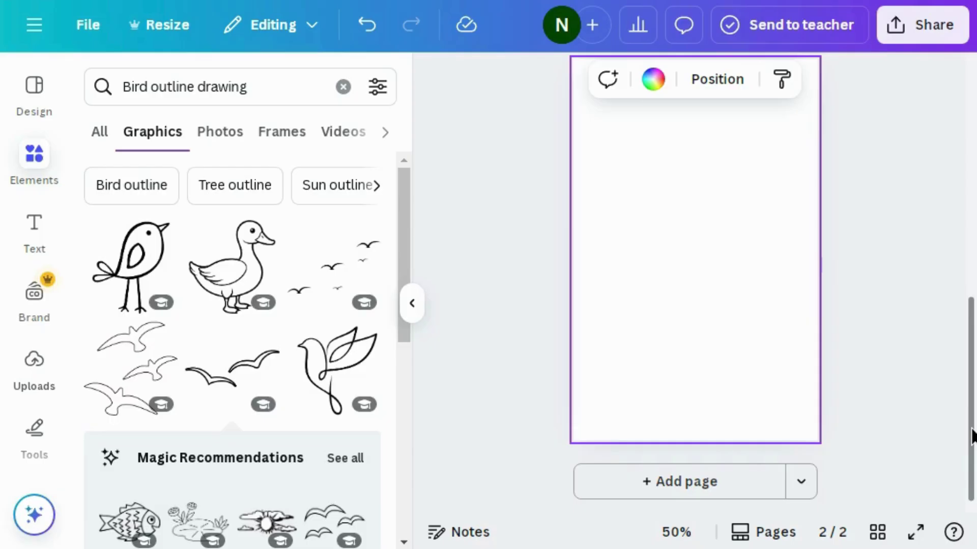
scroll(972, 420, up, 10)
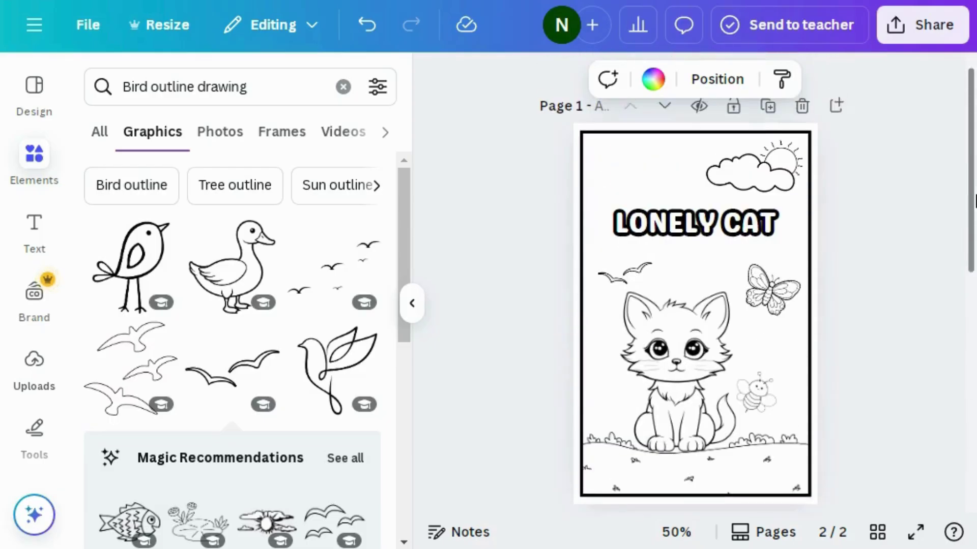
click(810, 254)
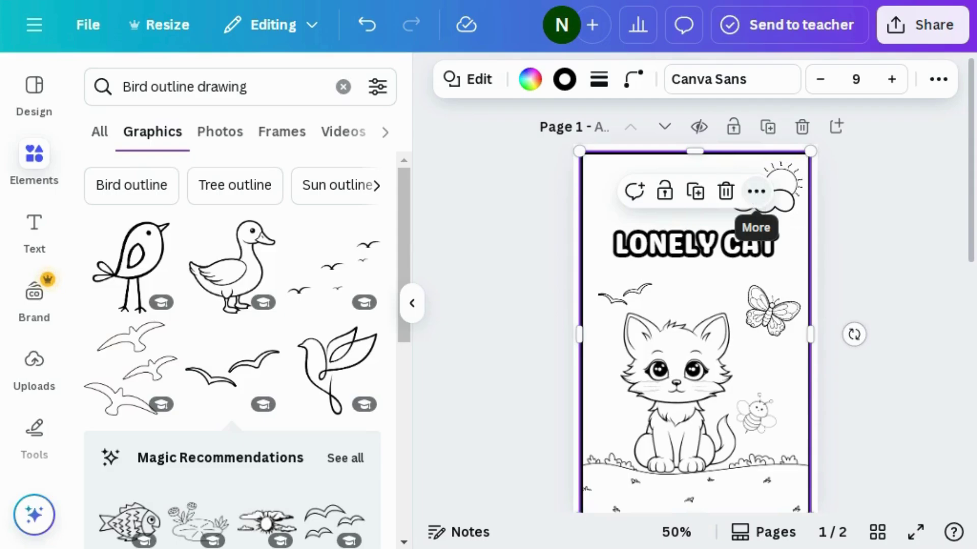
click(755, 196)
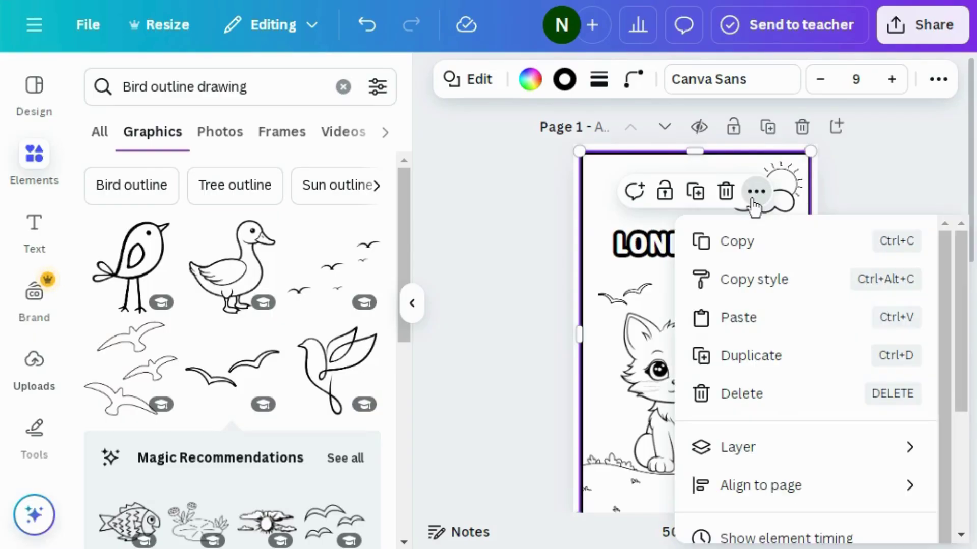
click(753, 243)
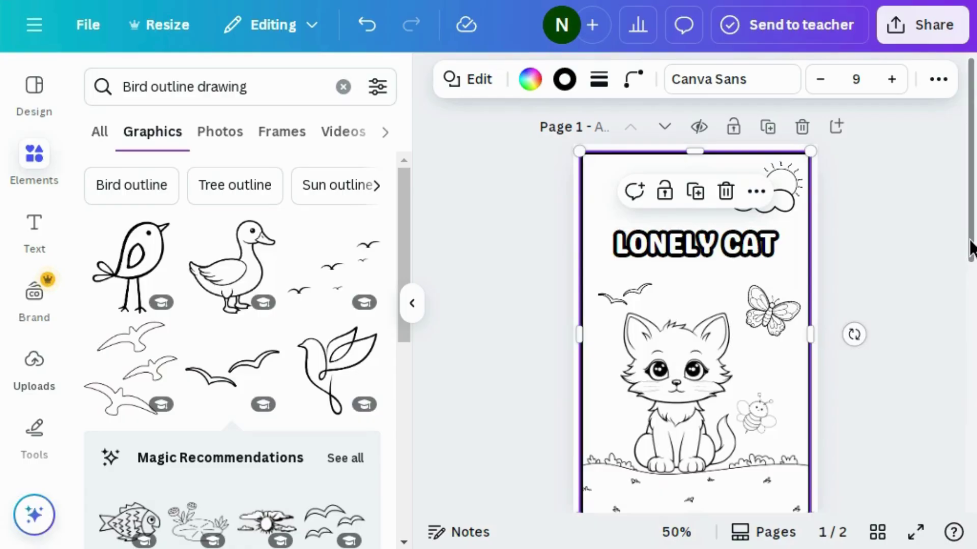
Paste the copied black rectangular border onto the blank page 2 and deselect it
drag(968, 262, 957, 446)
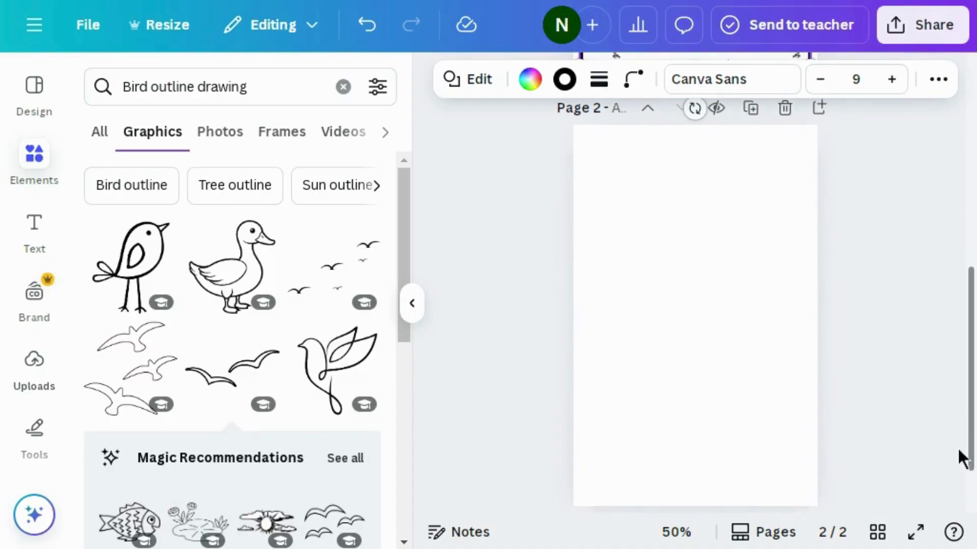
click(806, 474)
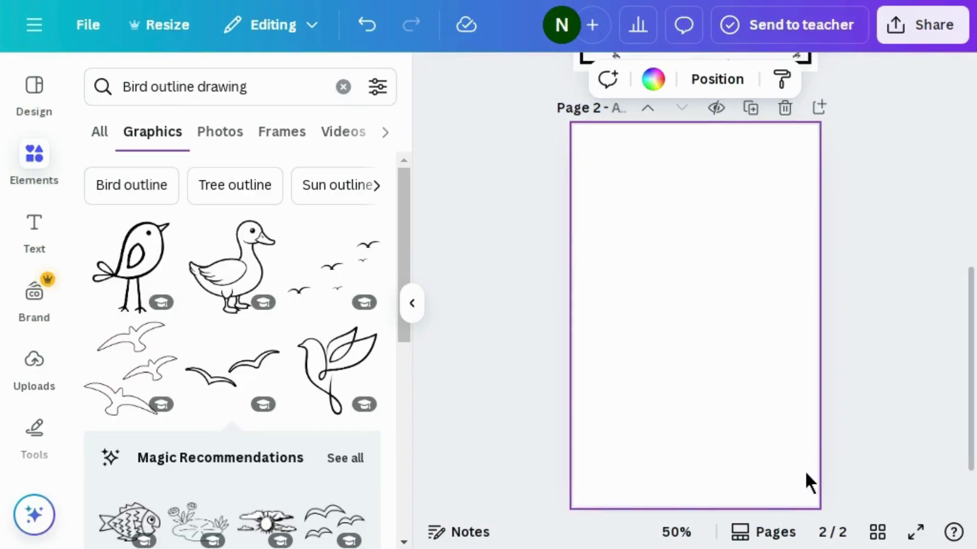
right_click(805, 471)
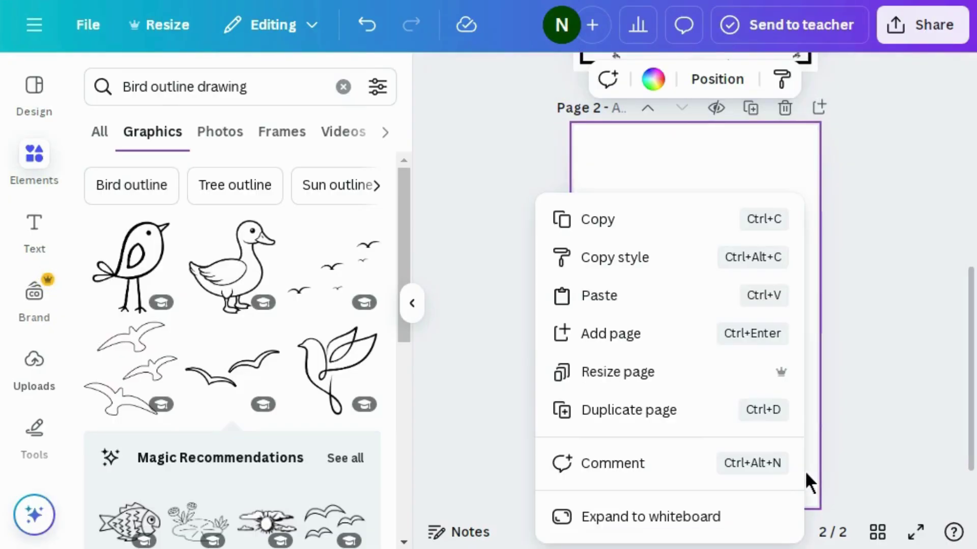
click(617, 295)
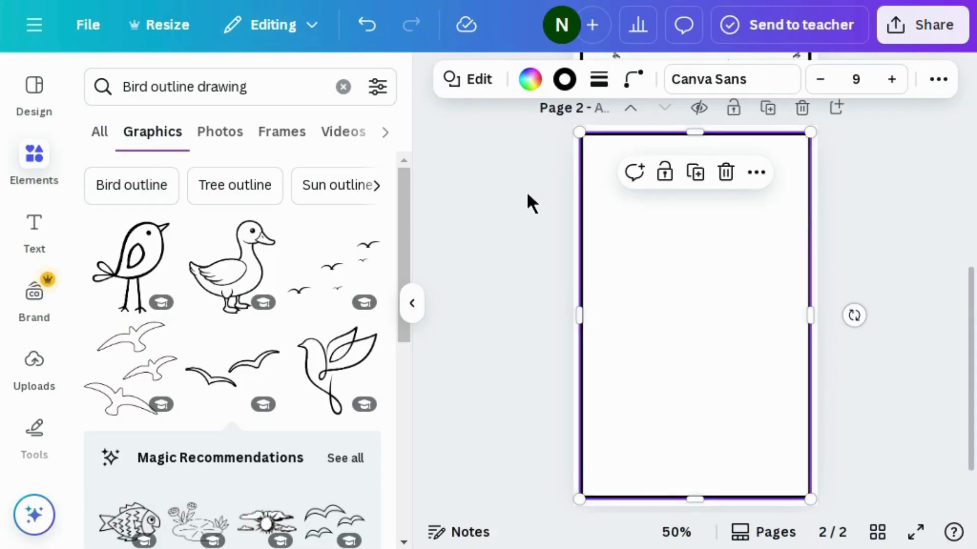
click(527, 217)
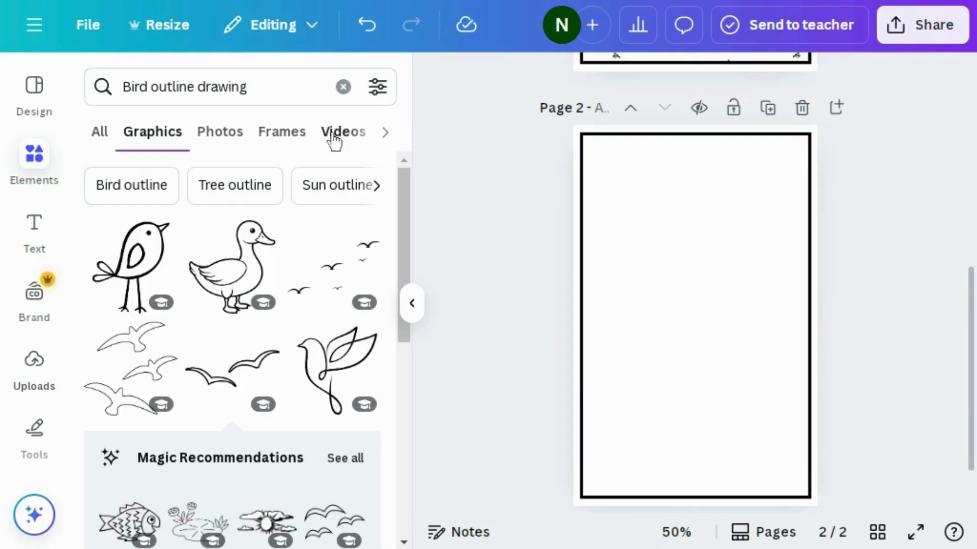
Search for "Coloring hill landscape illustration", limit the results to graphics, and add the hill with a winding path and grass tufts
click(346, 89)
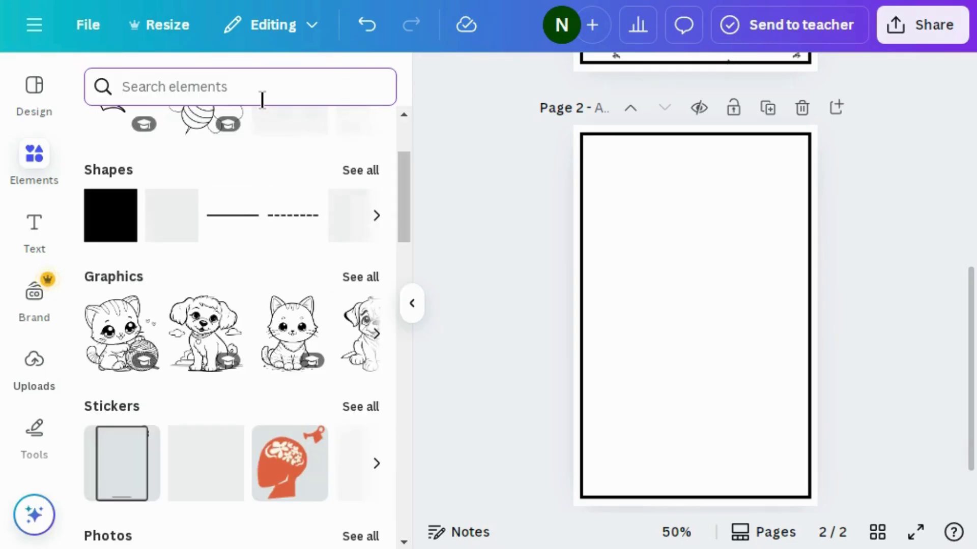
text(co)
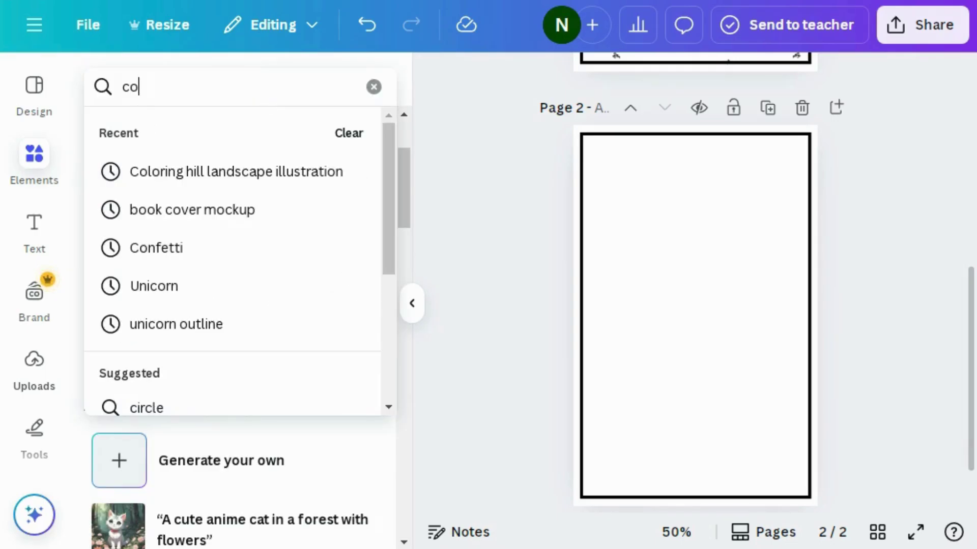
text(l)
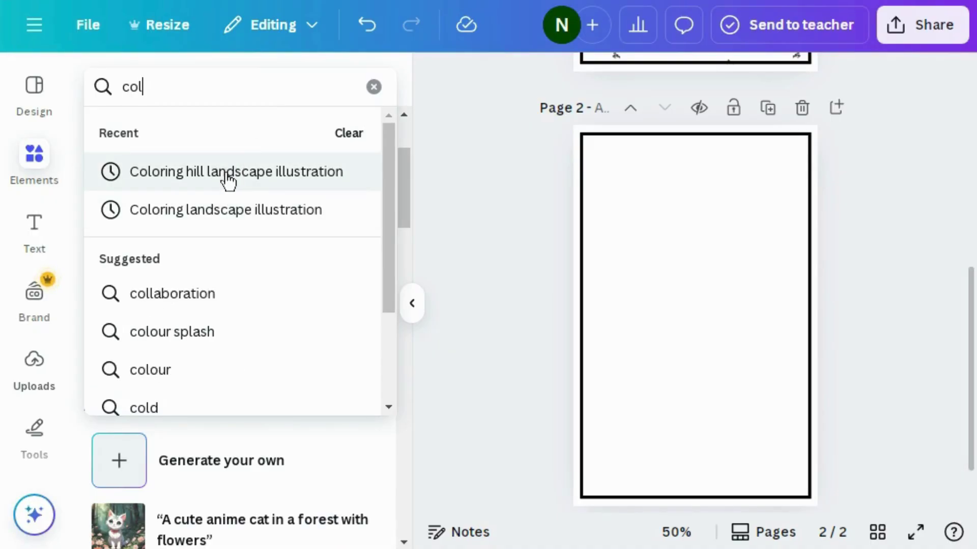
click(227, 179)
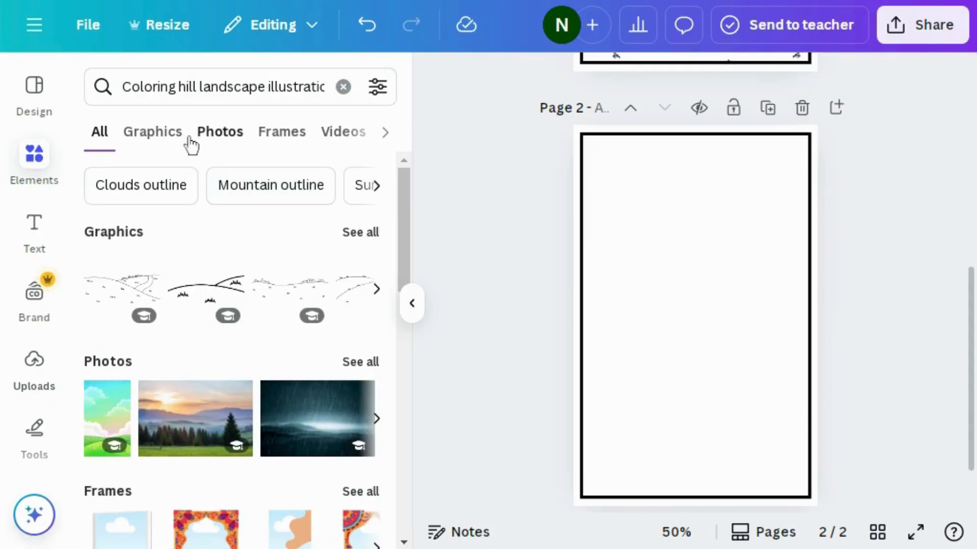
click(182, 144)
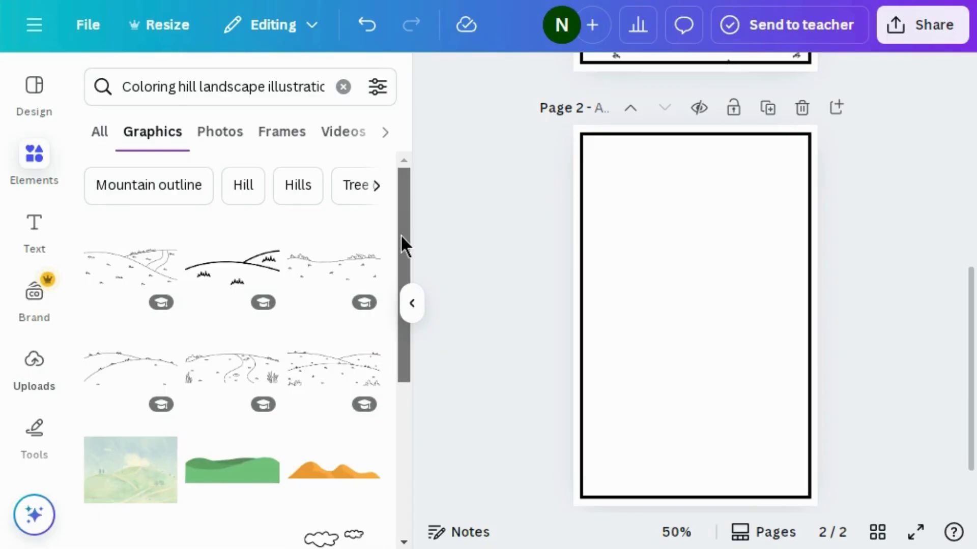
drag(401, 234, 401, 267)
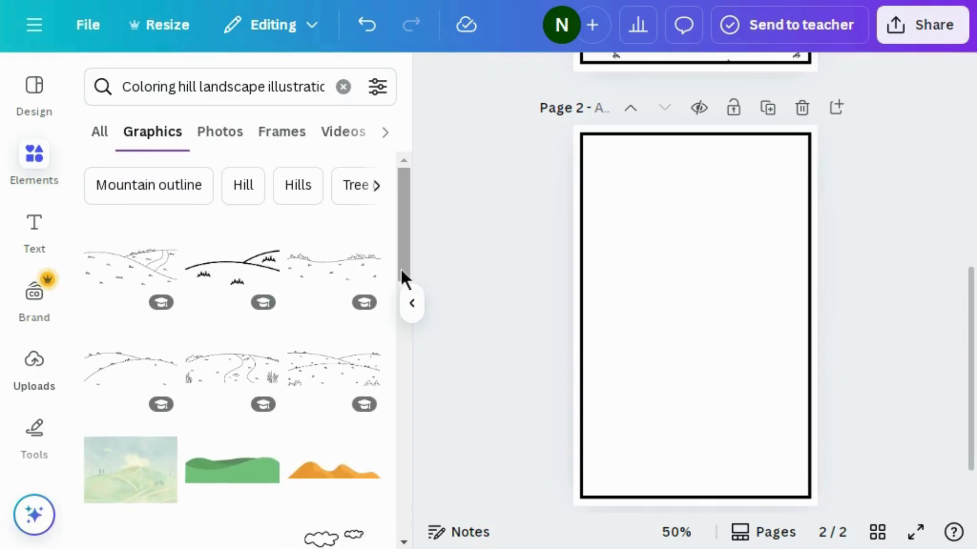
click(212, 380)
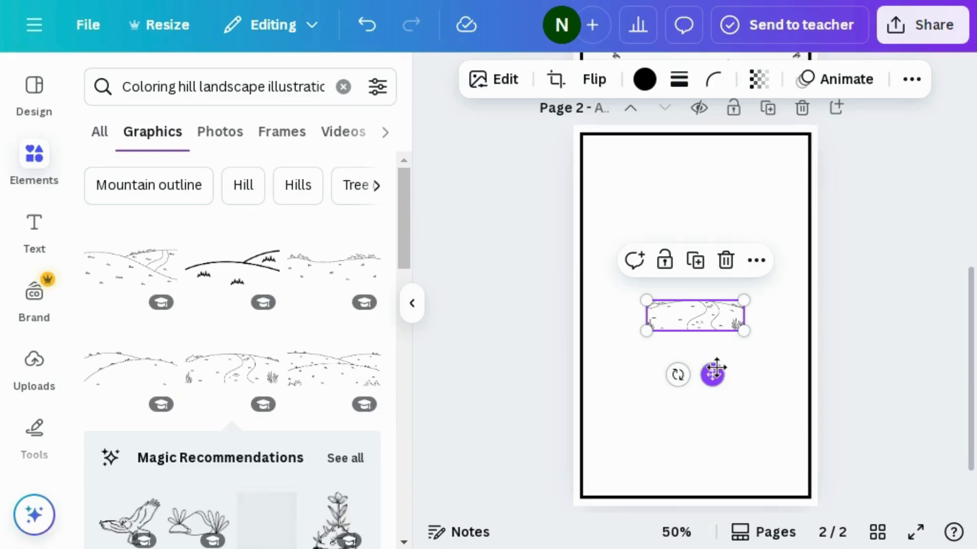
Move the hill landscape to the bottom of page 2 and enlarge it to the full width of the border
drag(714, 370, 782, 481)
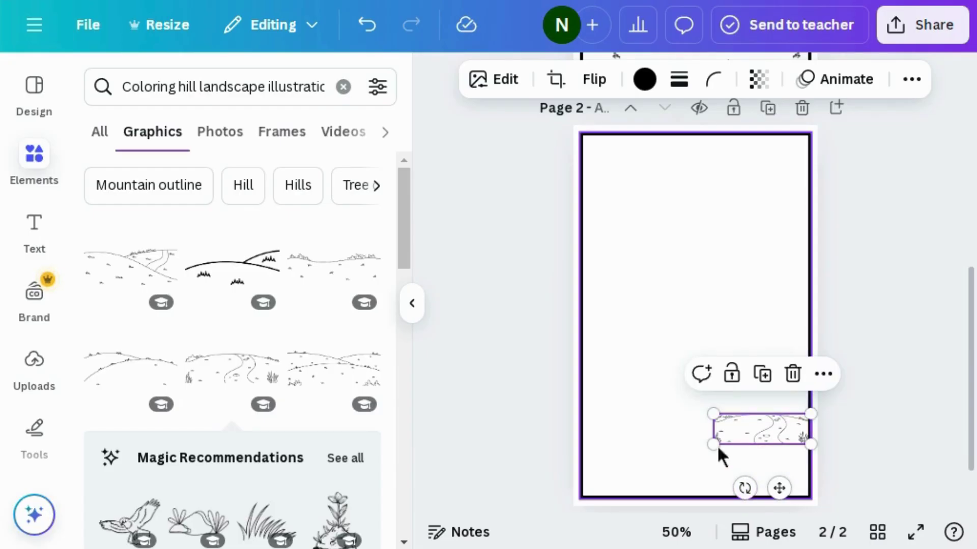
drag(708, 443, 591, 515)
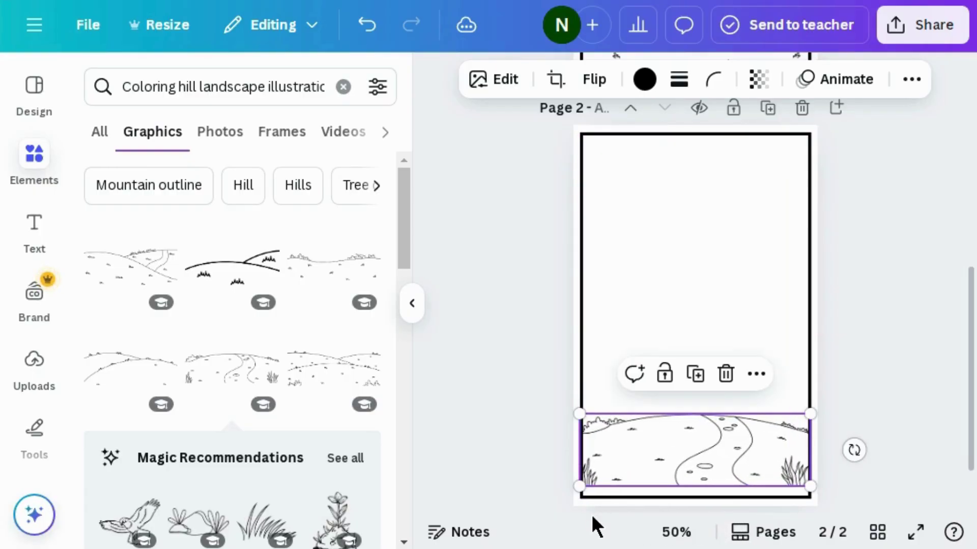
click(854, 453)
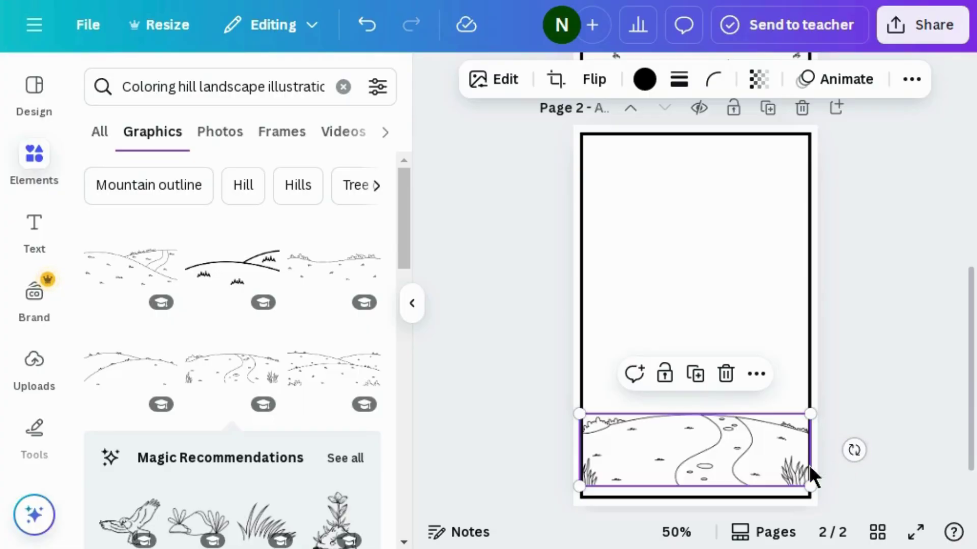
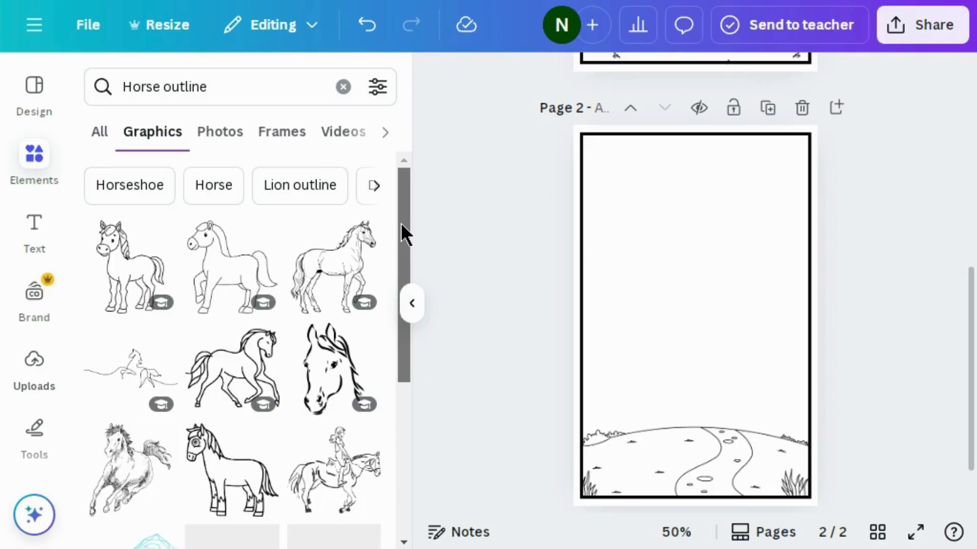
Add the galloping horse with a flowing mane from the "Horse outline" graphics to page 2 and flip it horizontally
drag(401, 223, 401, 372)
click(401, 372)
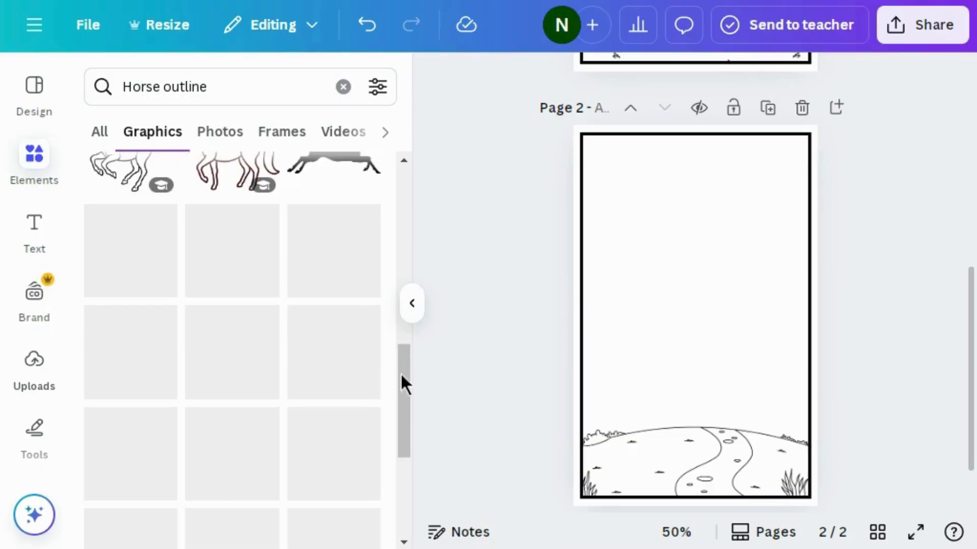
drag(401, 375, 401, 343)
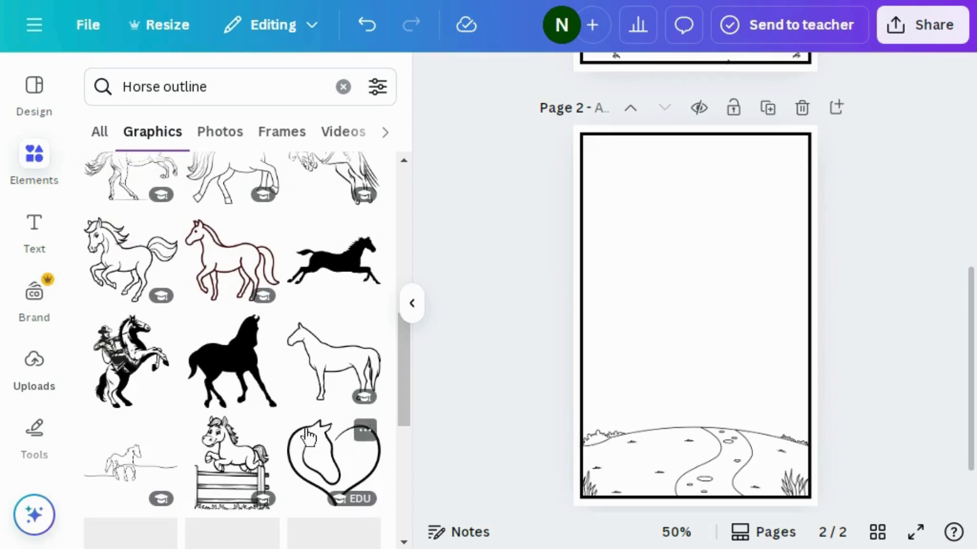
click(133, 265)
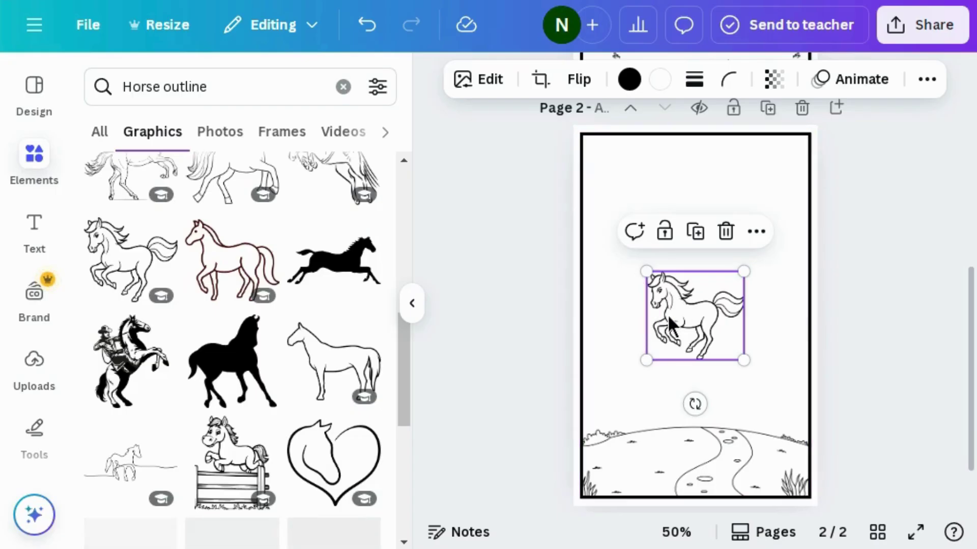
click(578, 80)
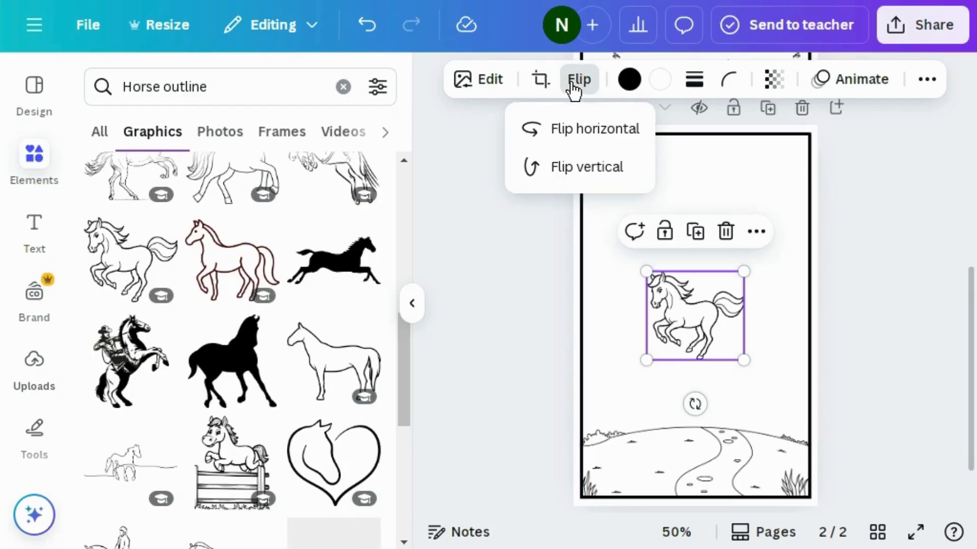
click(557, 133)
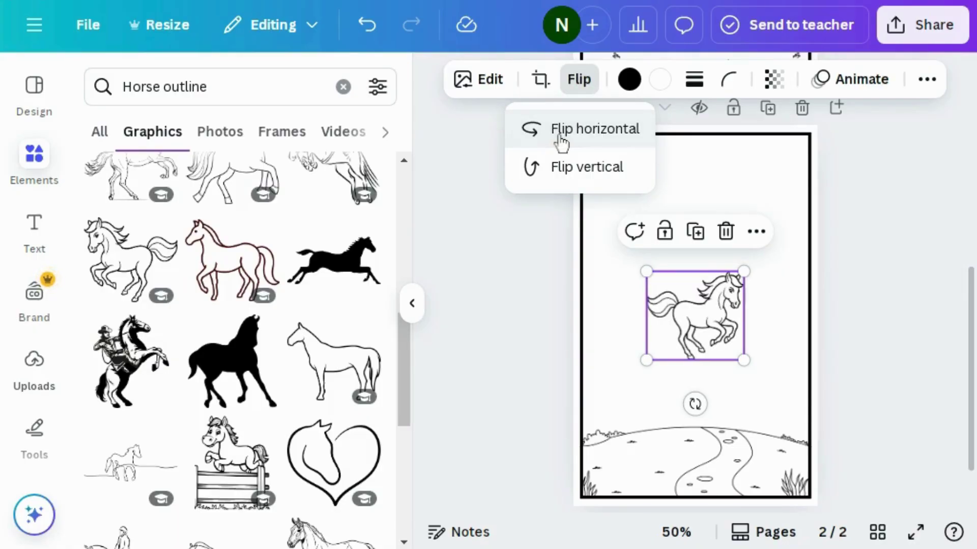
Enlarge the horse to nearly the border's width, centre it with its hind hooves on the crest of the hill, and deselect it
click(673, 325)
drag(673, 334, 671, 392)
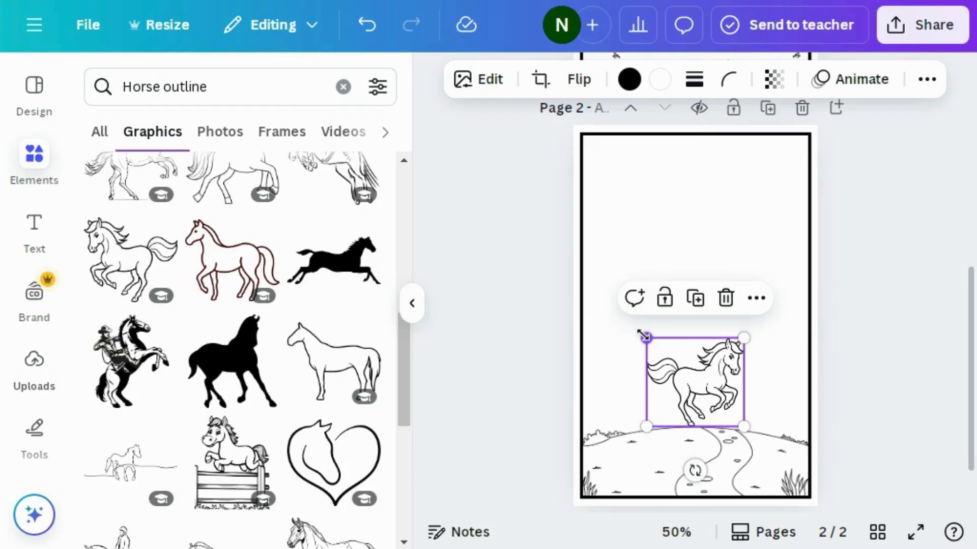
drag(643, 335, 624, 248)
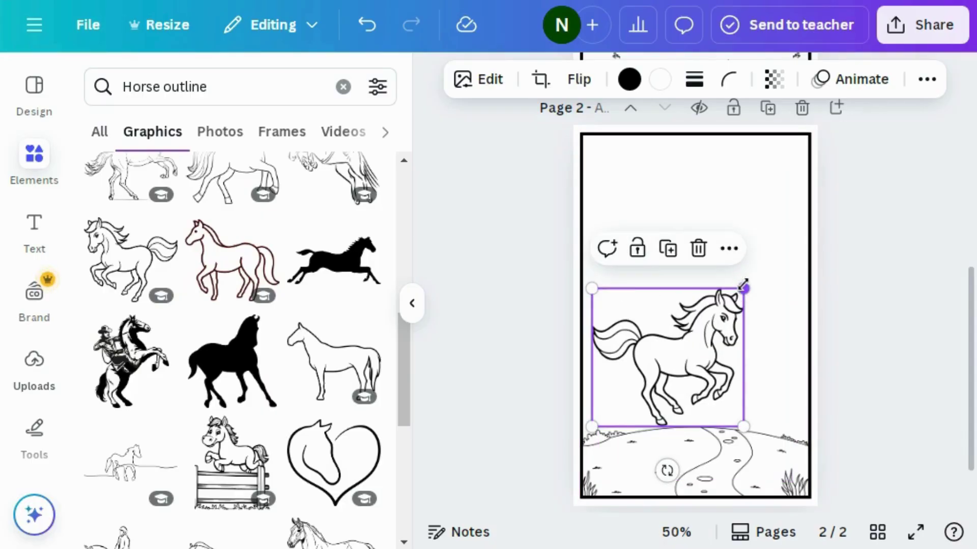
drag(748, 281, 754, 255)
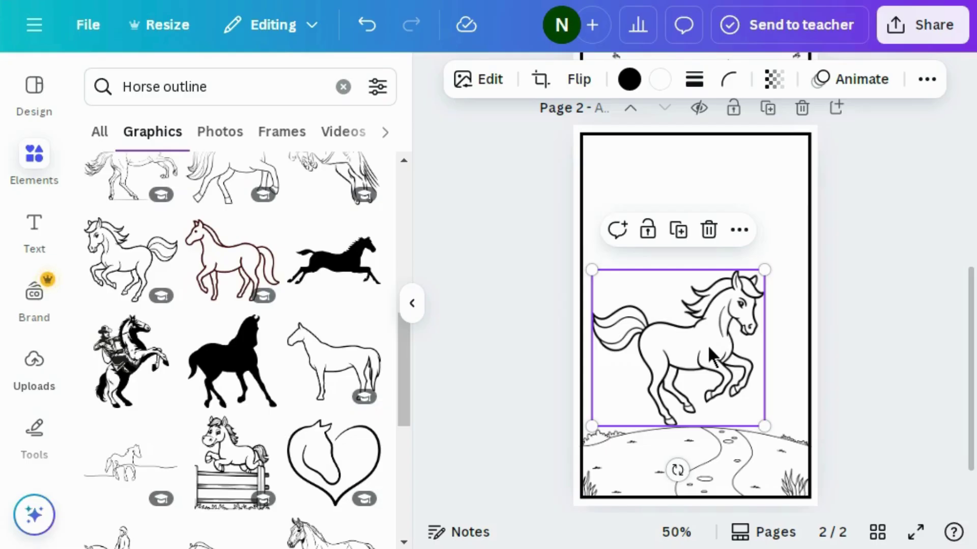
drag(711, 343, 721, 345)
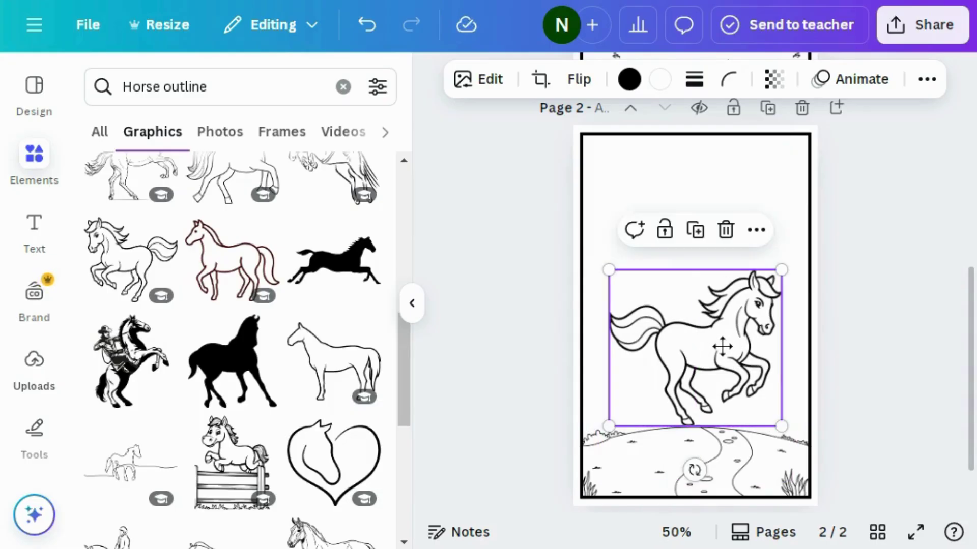
click(607, 219)
click(656, 342)
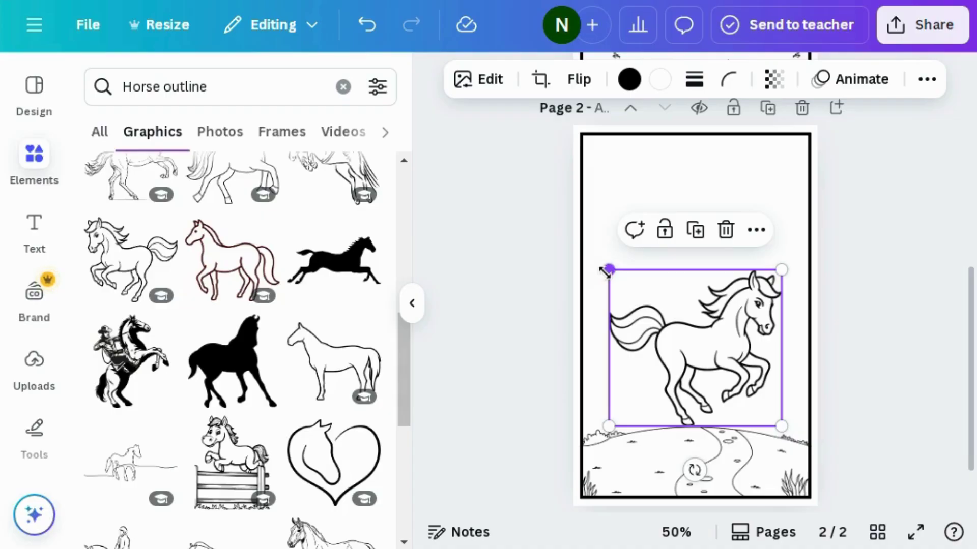
drag(601, 261, 591, 254)
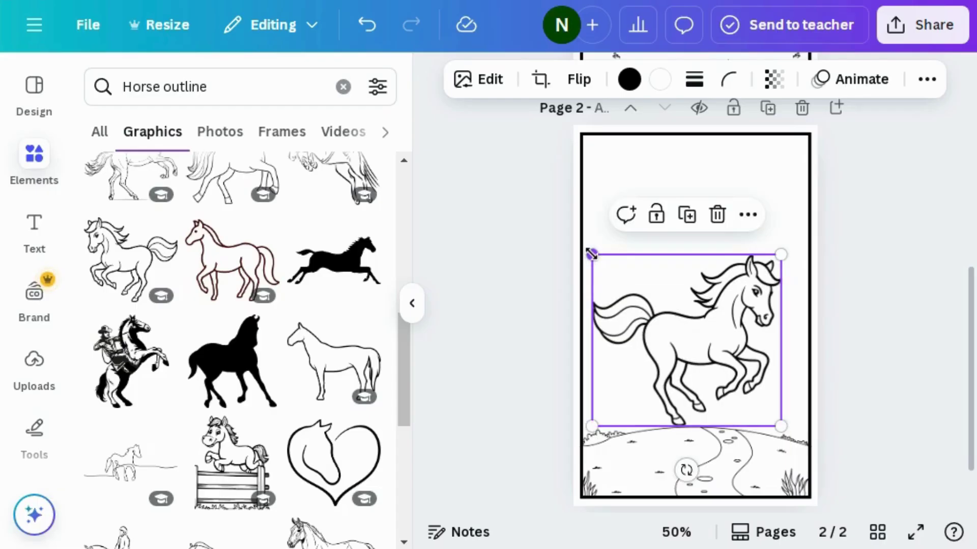
drag(692, 328, 701, 325)
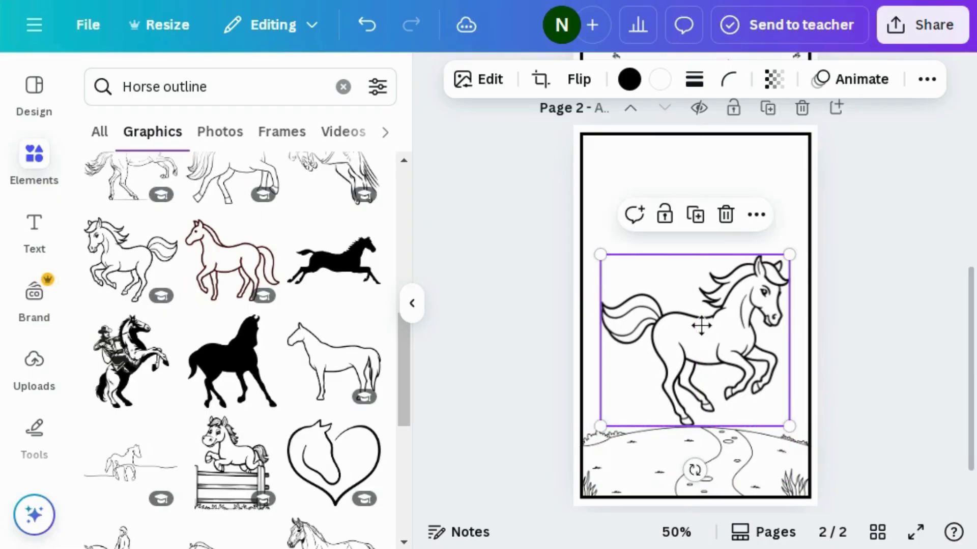
click(602, 224)
click(550, 250)
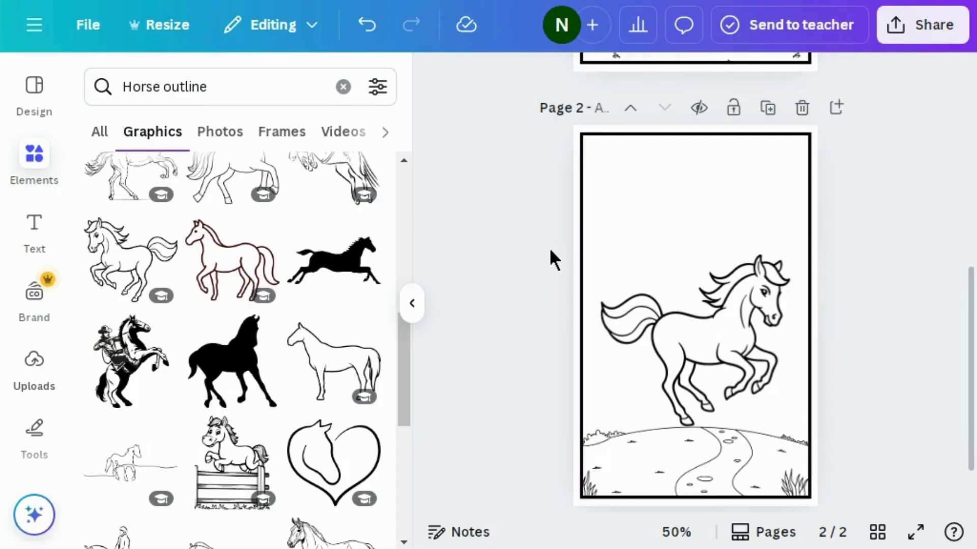
Search for "bushes outline", limit the results to graphics, and add the outline of rounded, layered cloud-like bushes to page 2
click(342, 87)
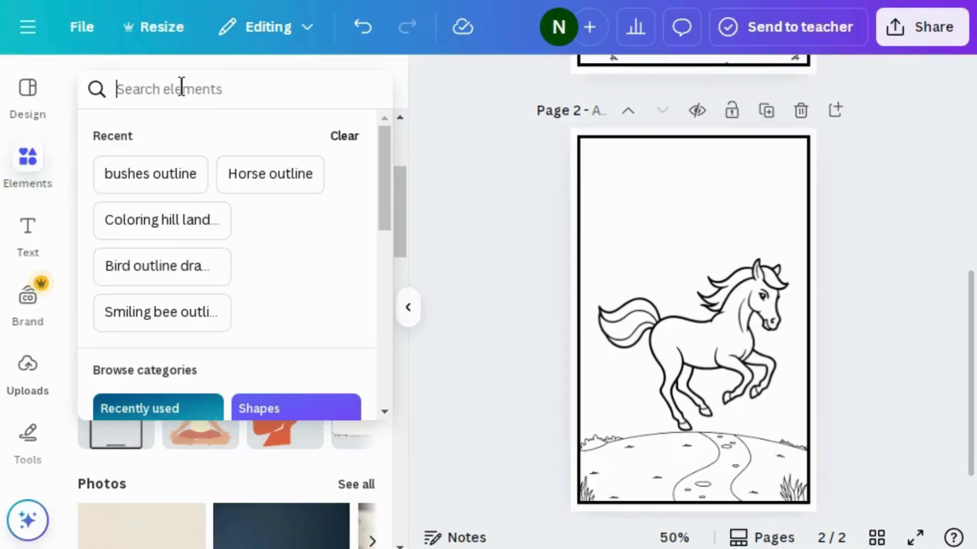
text(bu)
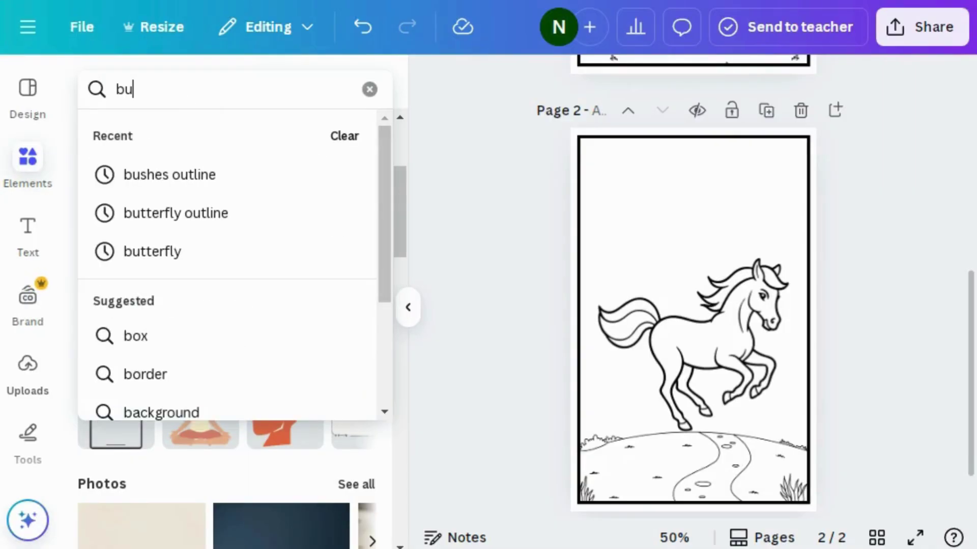
text(sh)
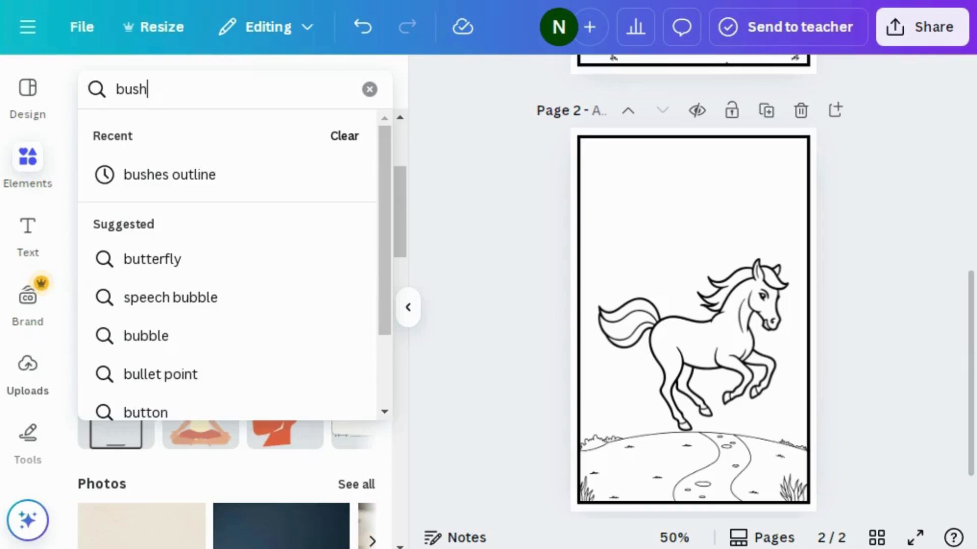
text(es)
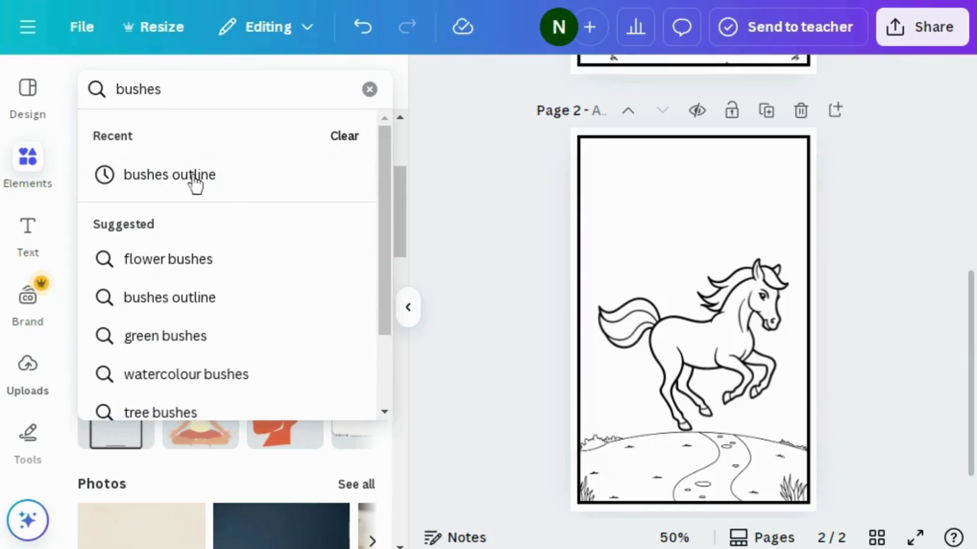
click(164, 173)
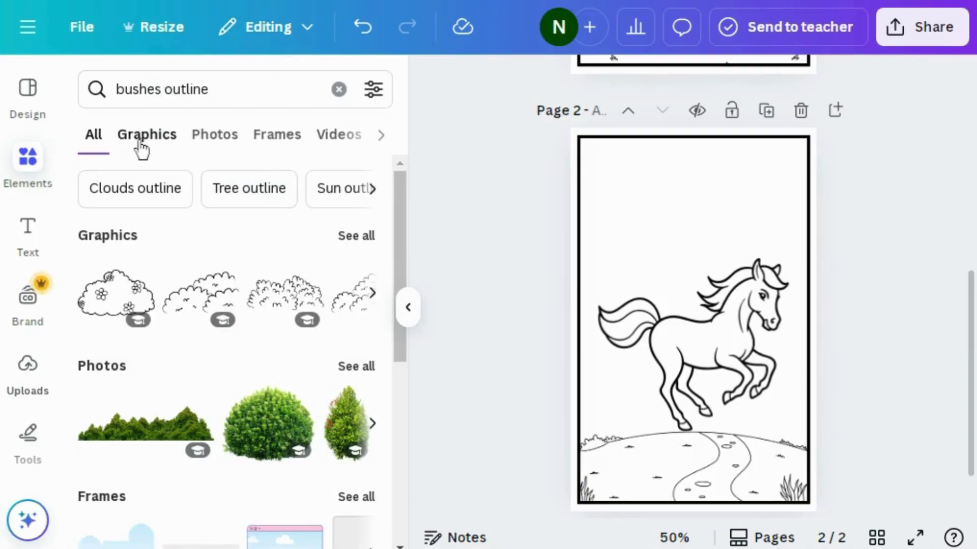
click(142, 147)
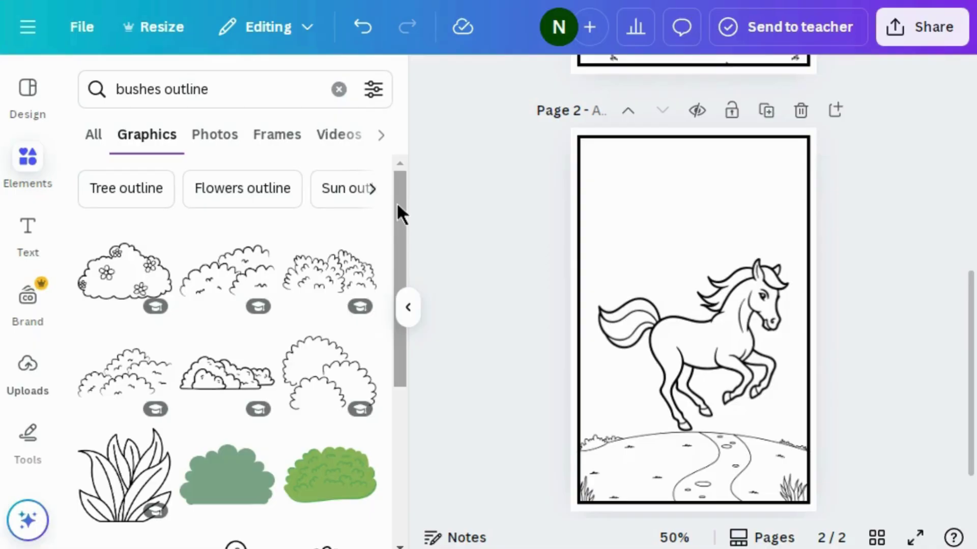
drag(397, 205, 388, 375)
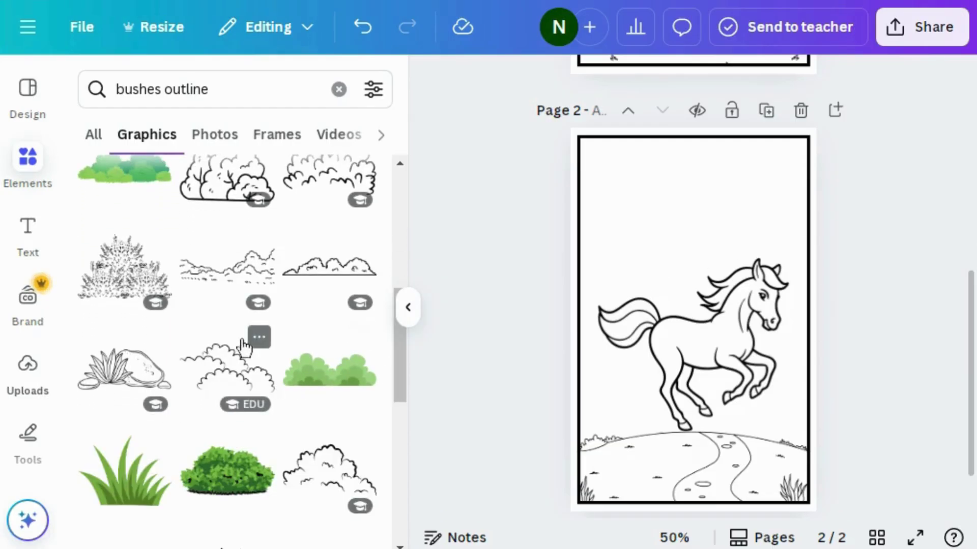
click(209, 386)
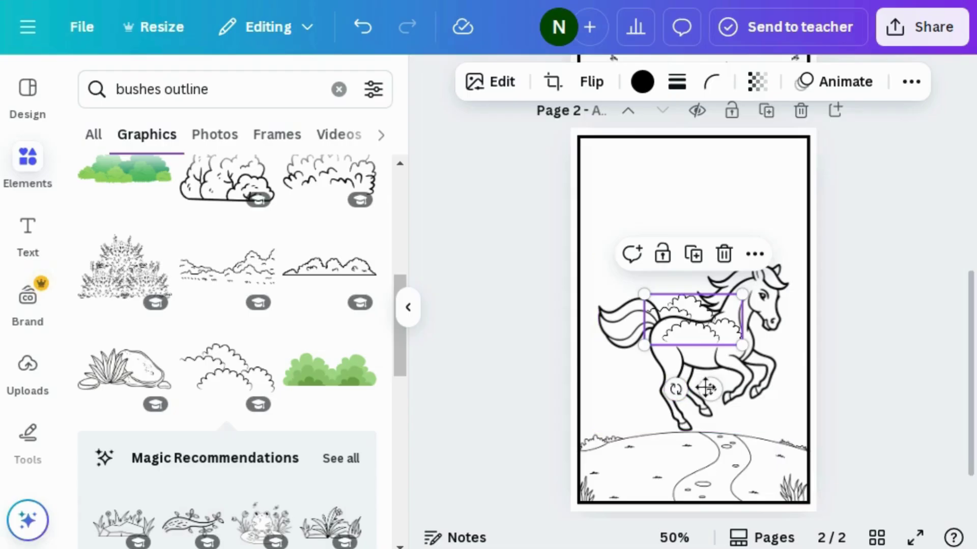
Place the bushes on the hill's left edge against the border and shrink them to about 194 wide by 100 high
drag(707, 389, 640, 480)
click(646, 230)
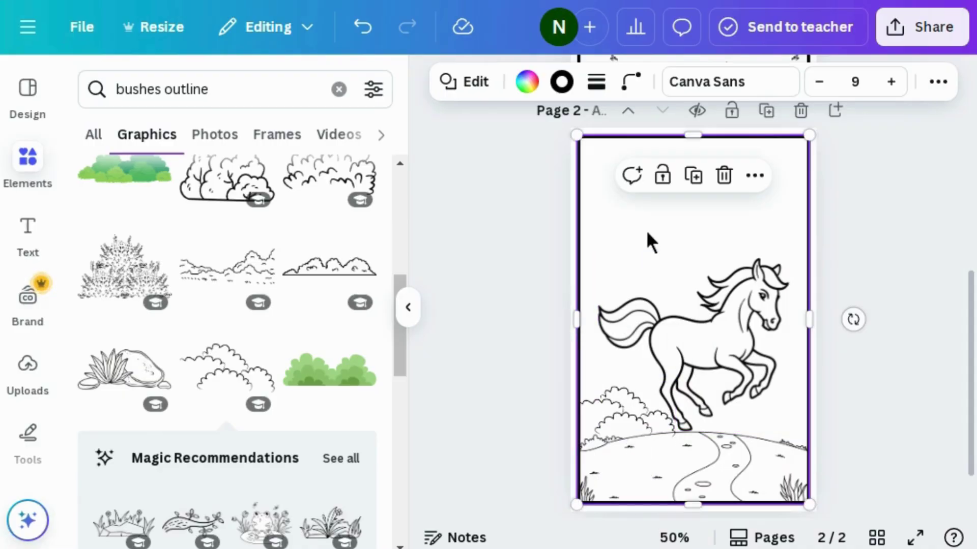
click(629, 420)
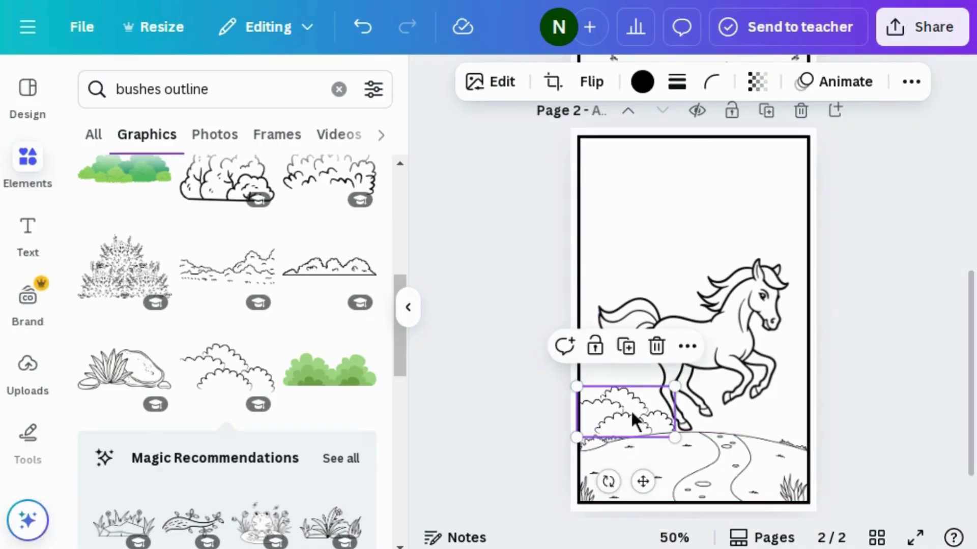
drag(672, 434, 667, 433)
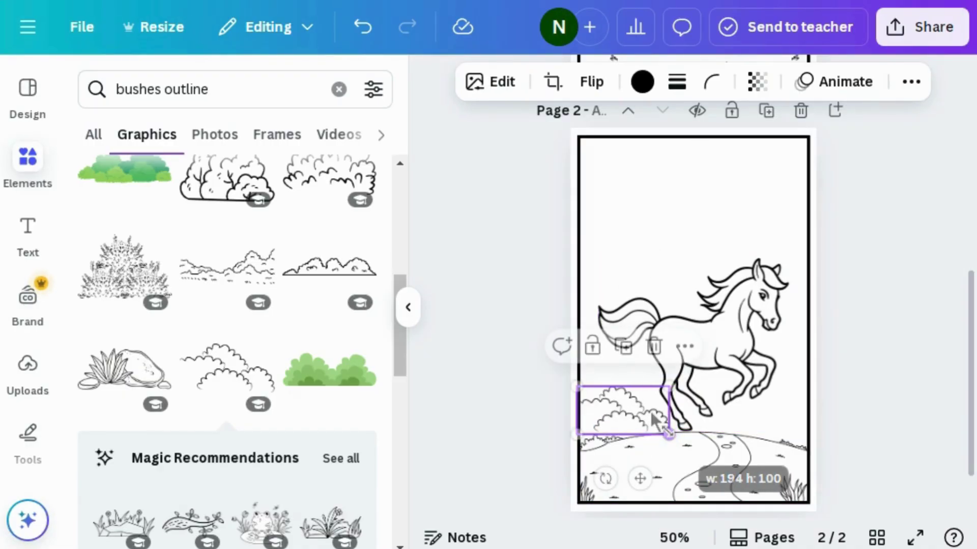
click(610, 226)
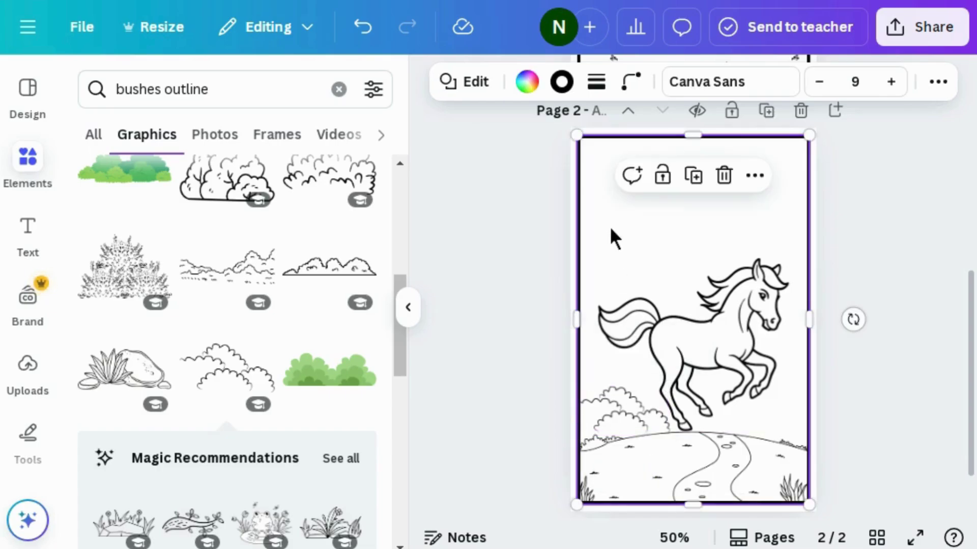
Duplicate the bushes and move the copy to the right side of the hill
click(615, 399)
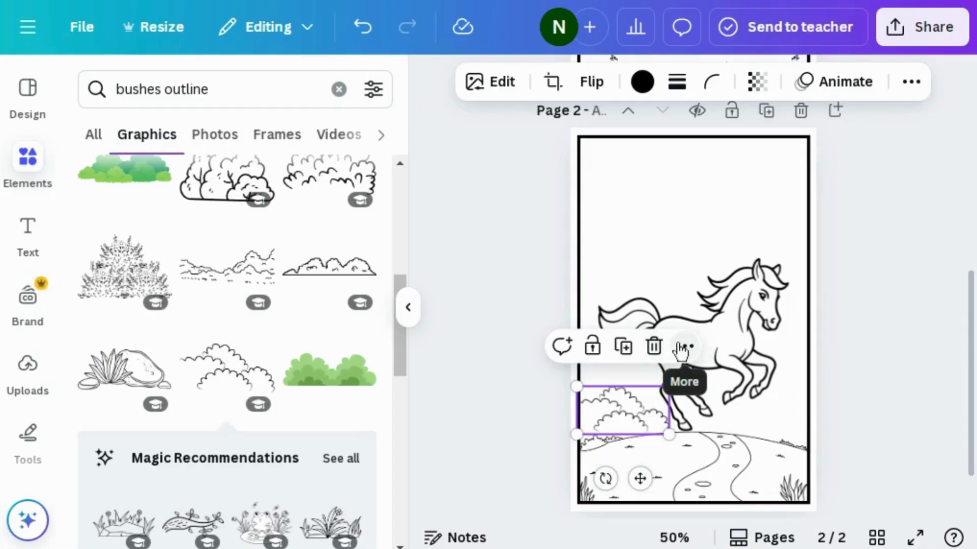
click(684, 347)
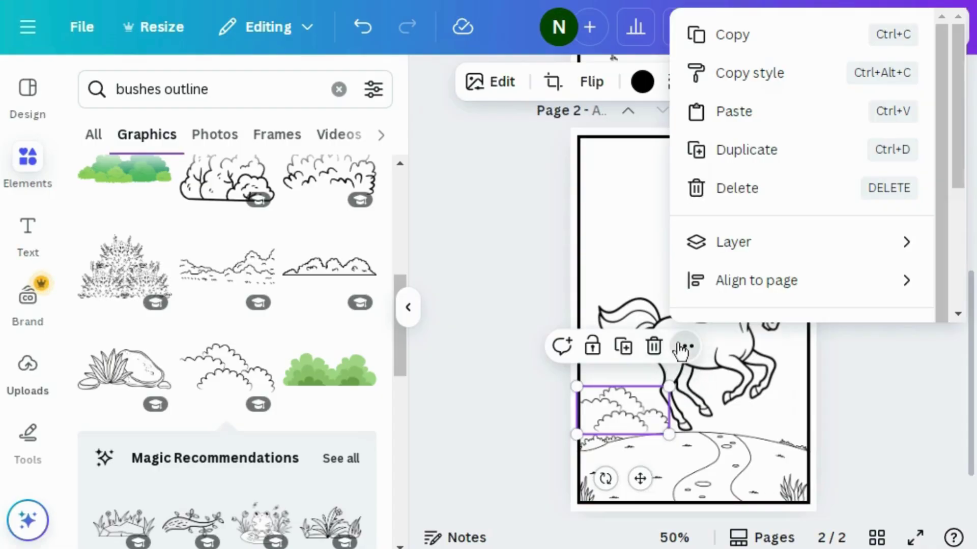
click(703, 151)
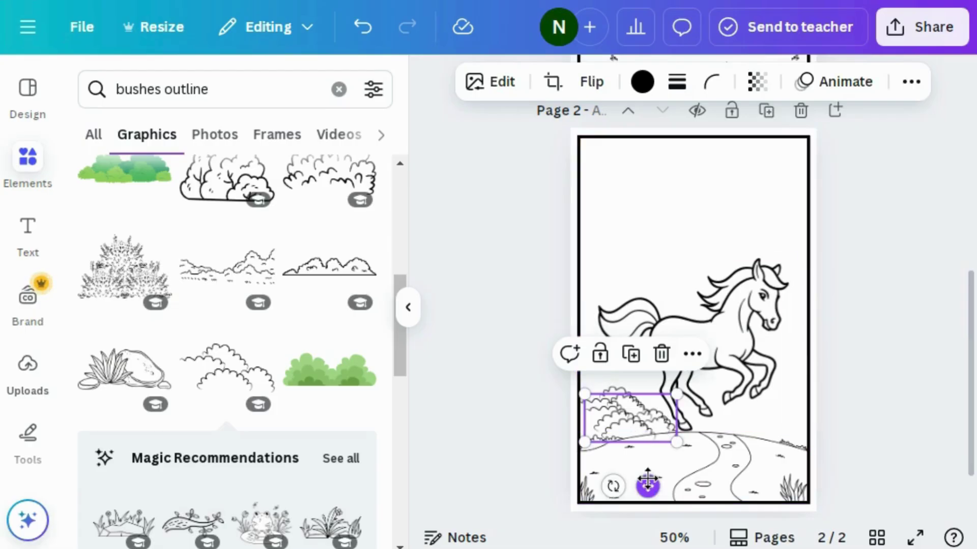
drag(657, 478, 787, 490)
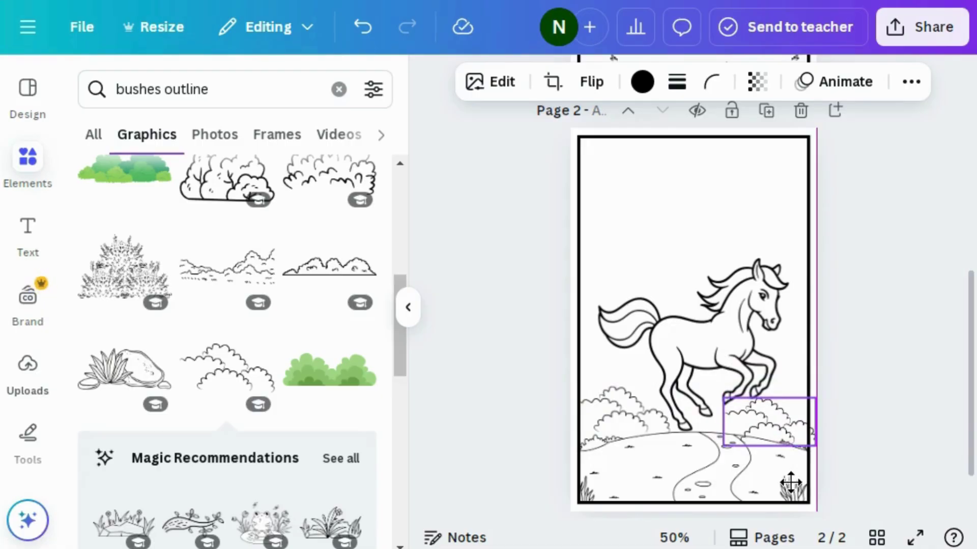
Flip the copied bushes horizontally, shrink them slightly, and align them with the border's right edge on the hill
click(586, 89)
click(562, 135)
click(562, 135)
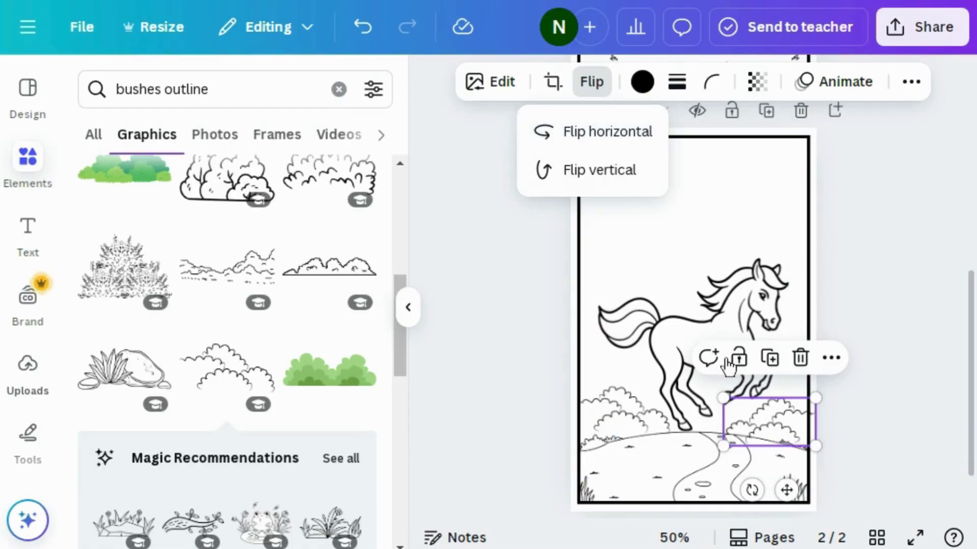
drag(725, 440, 737, 422)
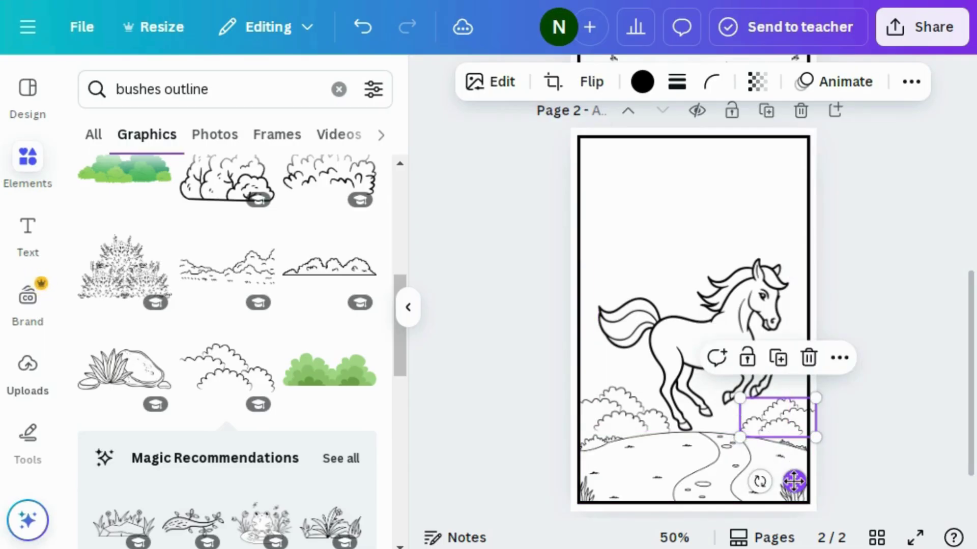
drag(794, 480, 788, 478)
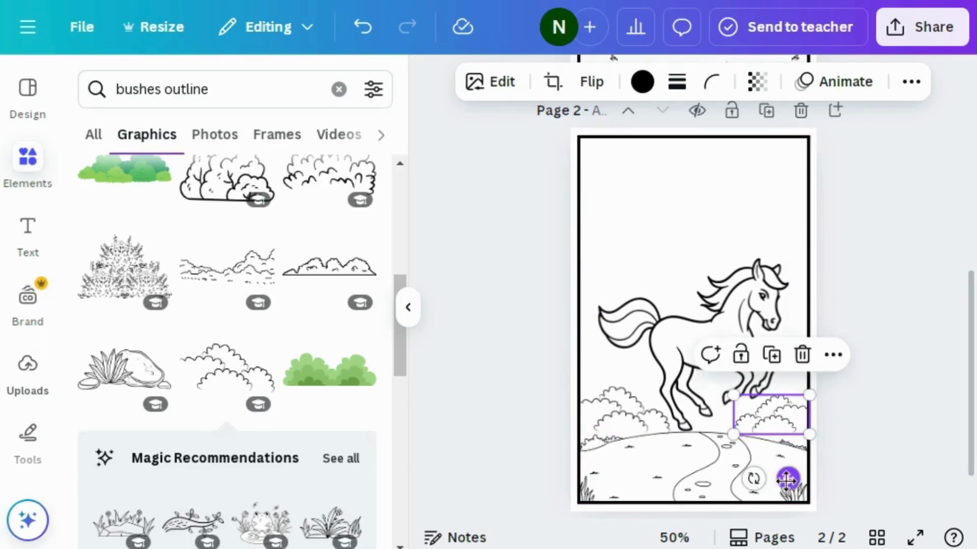
click(613, 253)
drag(609, 245, 608, 234)
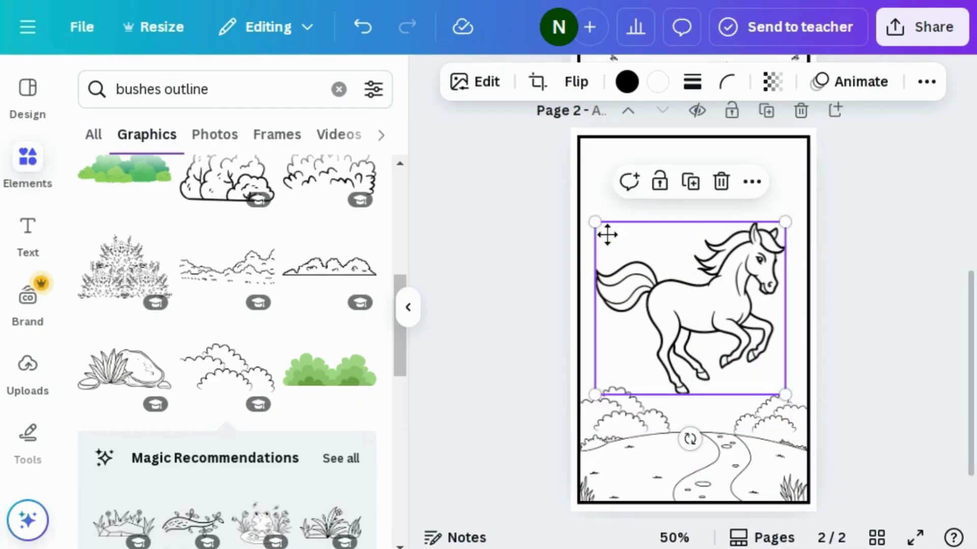
click(364, 25)
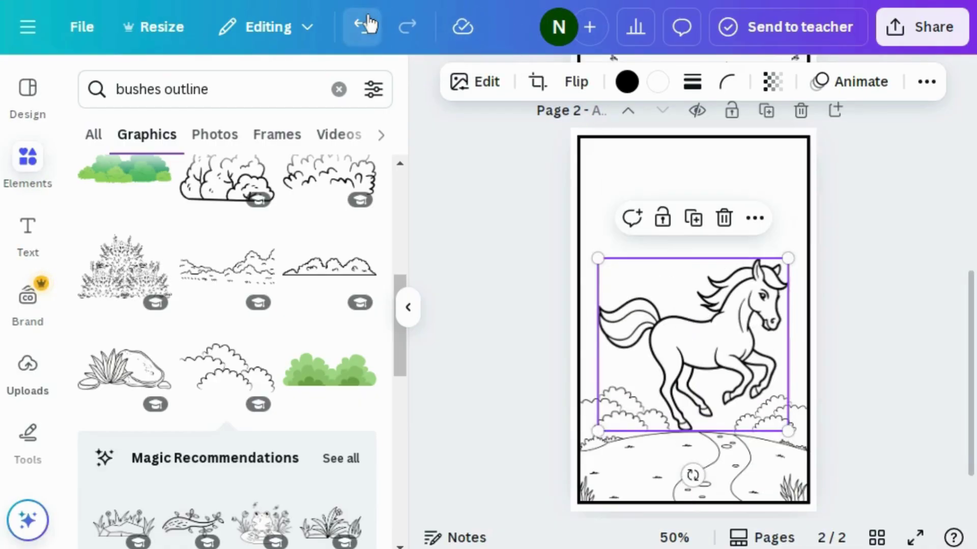
click(600, 217)
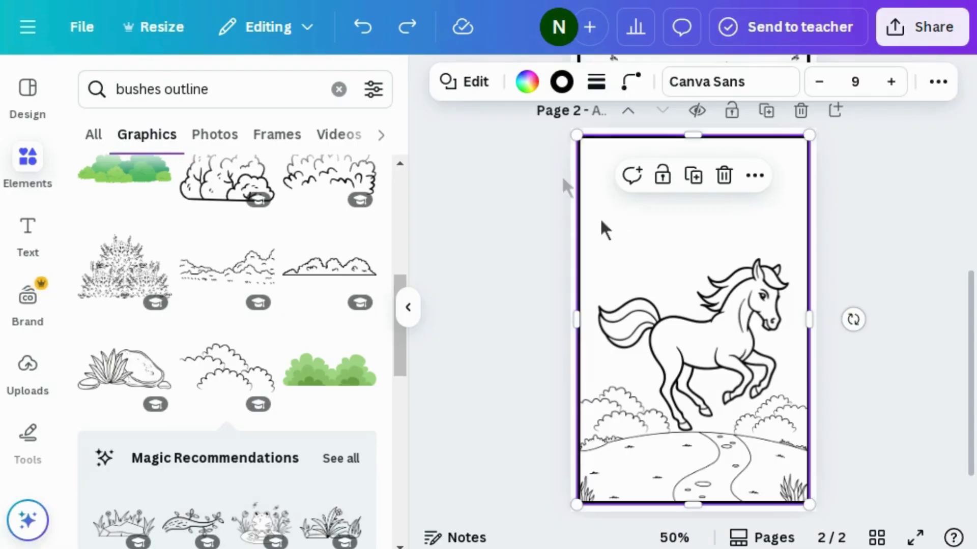
Add a heading to page 2 and move it into the empty space above the horse
click(26, 227)
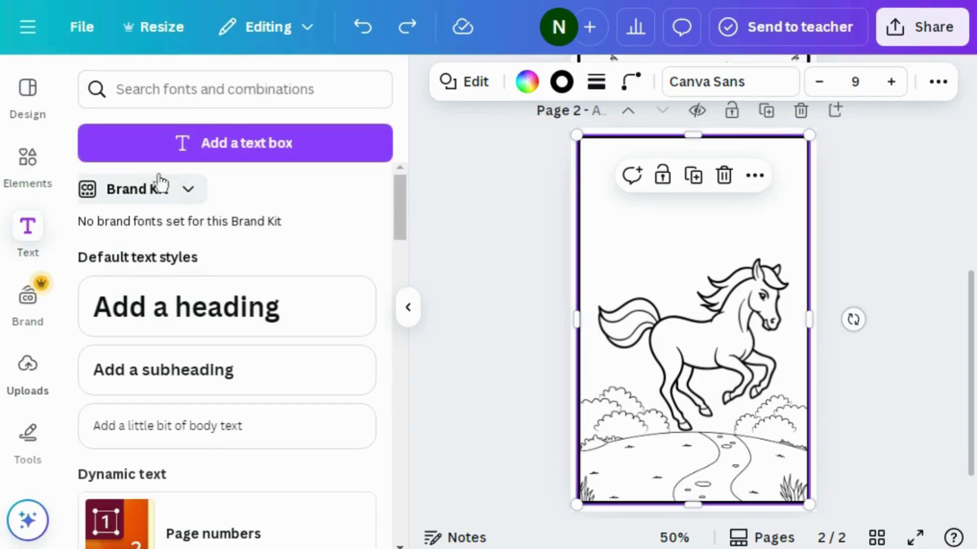
click(211, 315)
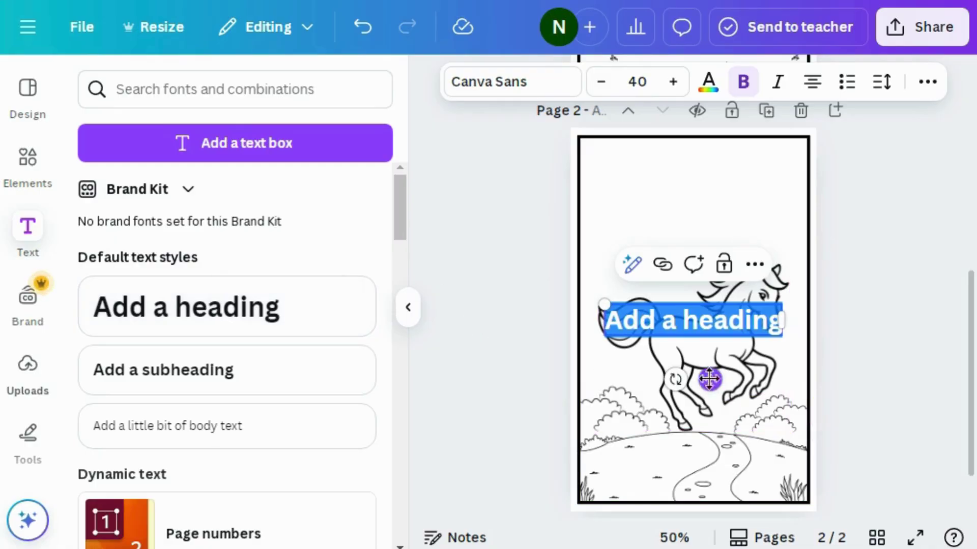
drag(709, 379, 710, 270)
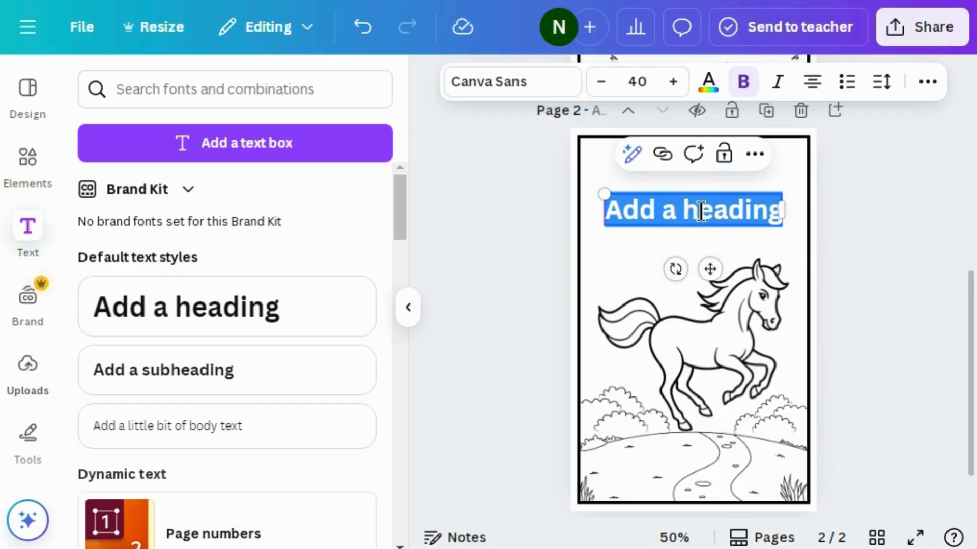
Replace the heading's placeholder text with "HORSE"
click(776, 210)
key(BackSpace)
key(BackSpace)
key(BackSpace)
key(BackSpace)
key(BackSpace)
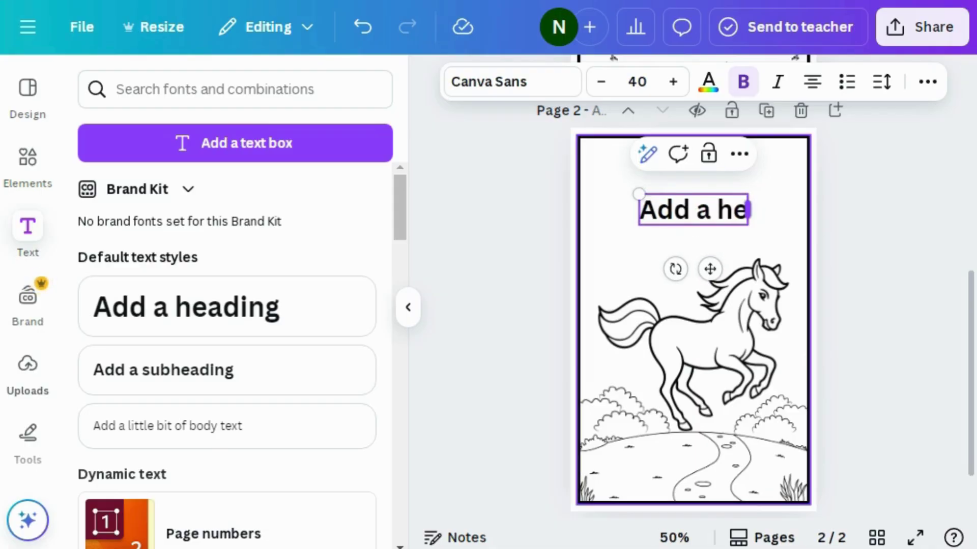
key(BackSpace)
key(BackSpace)
key(BackSpace)
key(BackSpace)
key(BackSpace)
key(BackSpace)
key(BackSpace)
key(BackSpace)
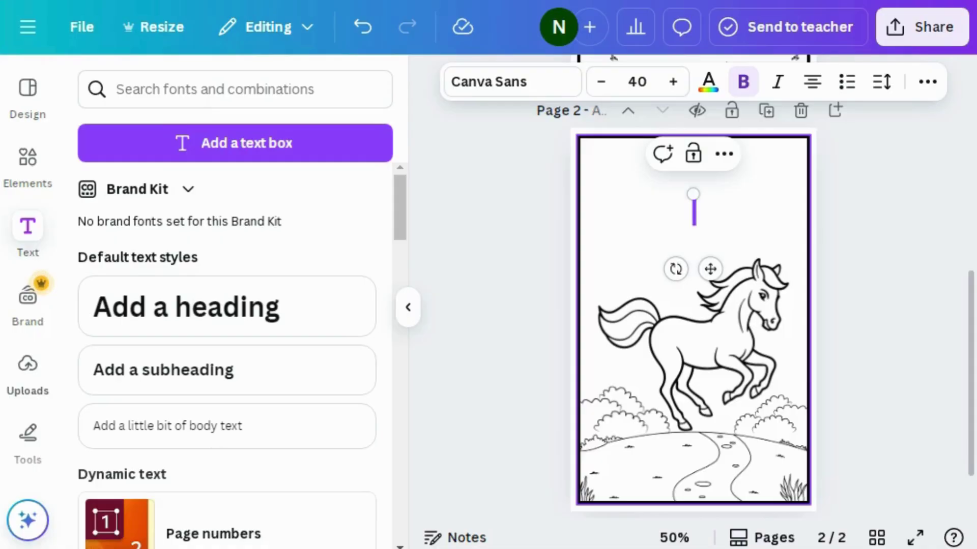
text(HOR)
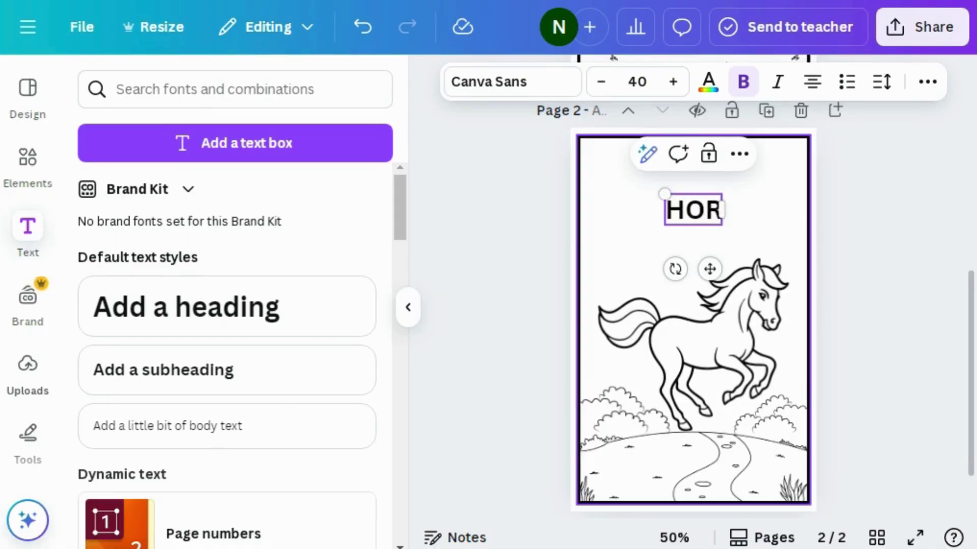
text(SE)
Change the HORSE heading's font to Genty Sans from the document fonts
click(513, 81)
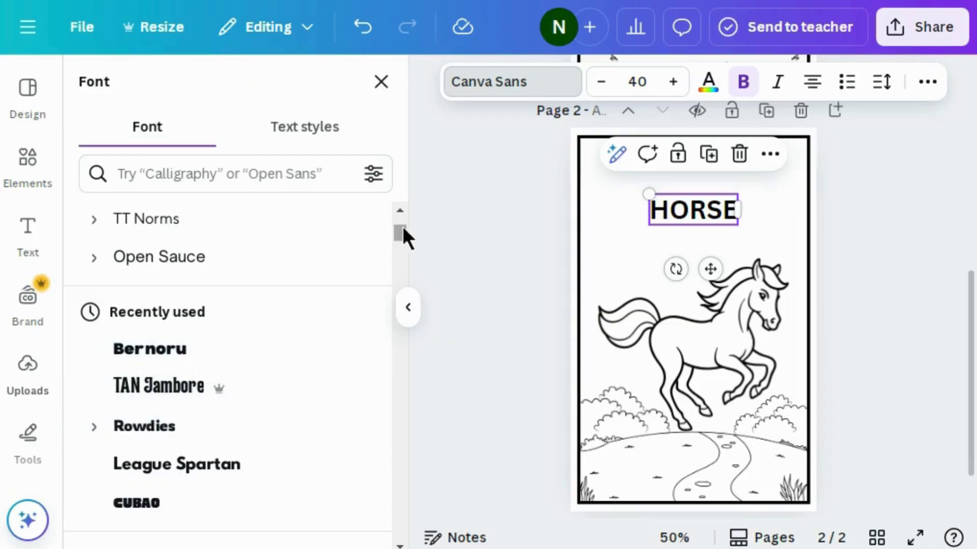
drag(401, 227, 400, 221)
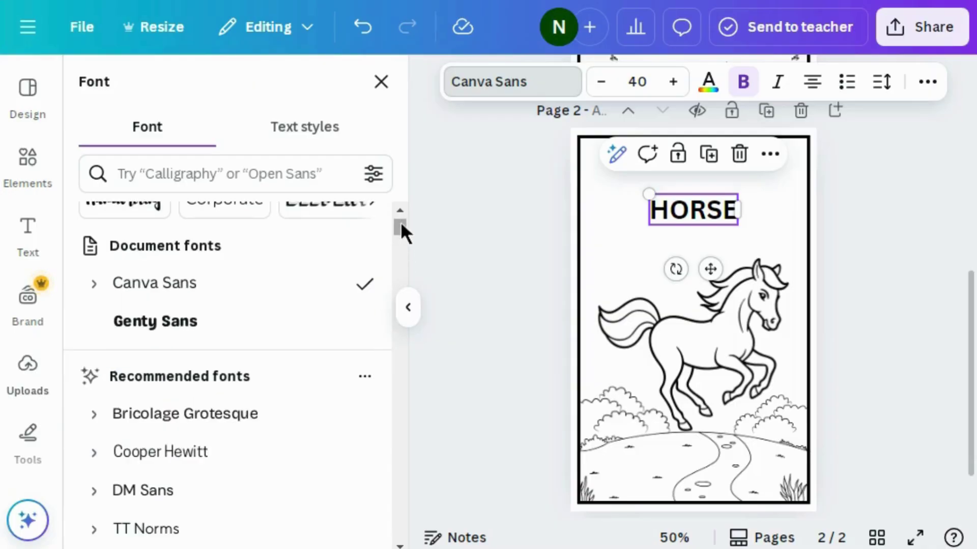
click(191, 341)
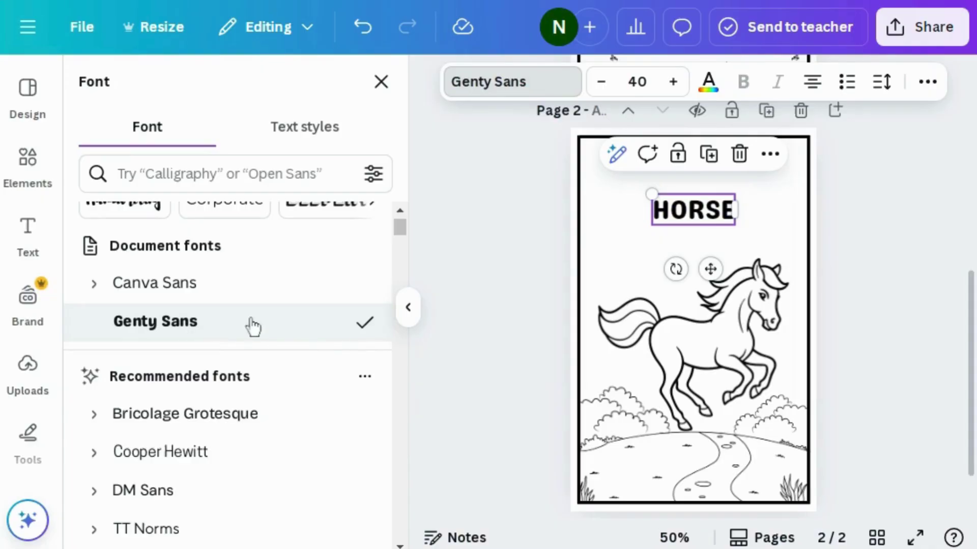
Increase the HORSE heading's font size to 50
click(674, 86)
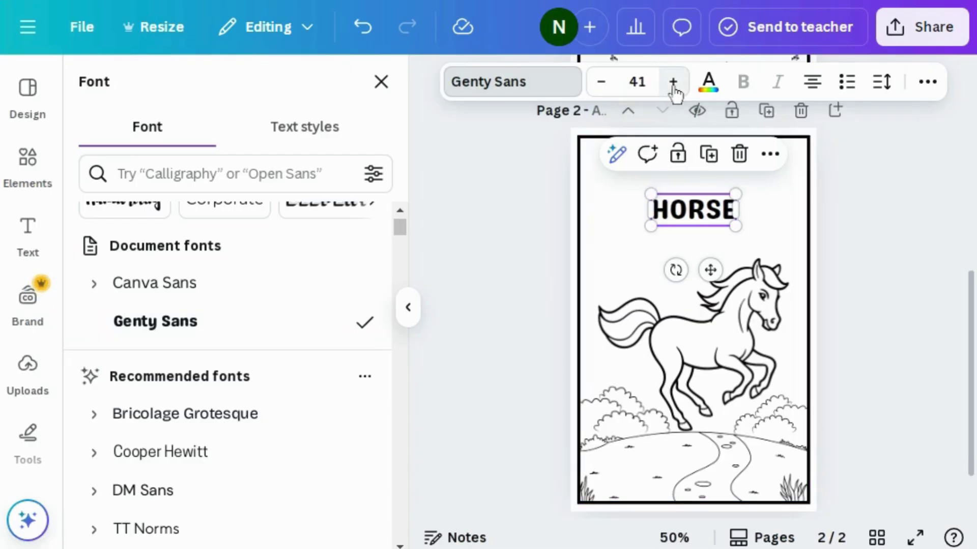
click(673, 82)
click(673, 82)
click(674, 83)
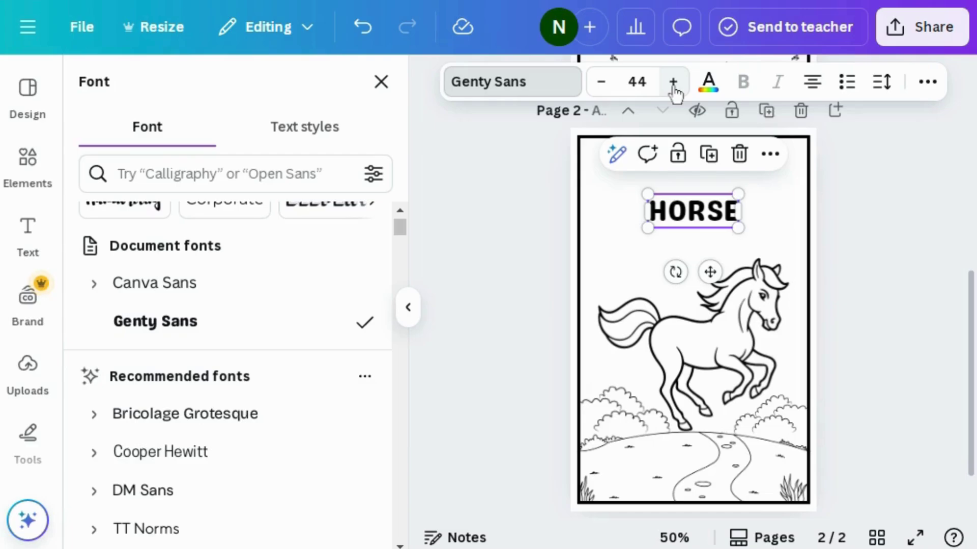
click(673, 82)
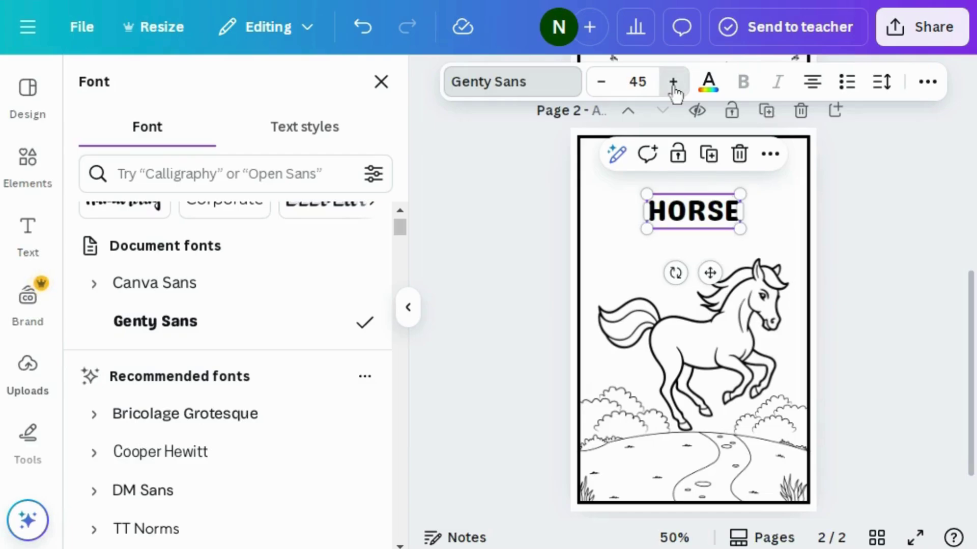
click(674, 82)
click(673, 82)
click(674, 82)
click(673, 82)
click(674, 82)
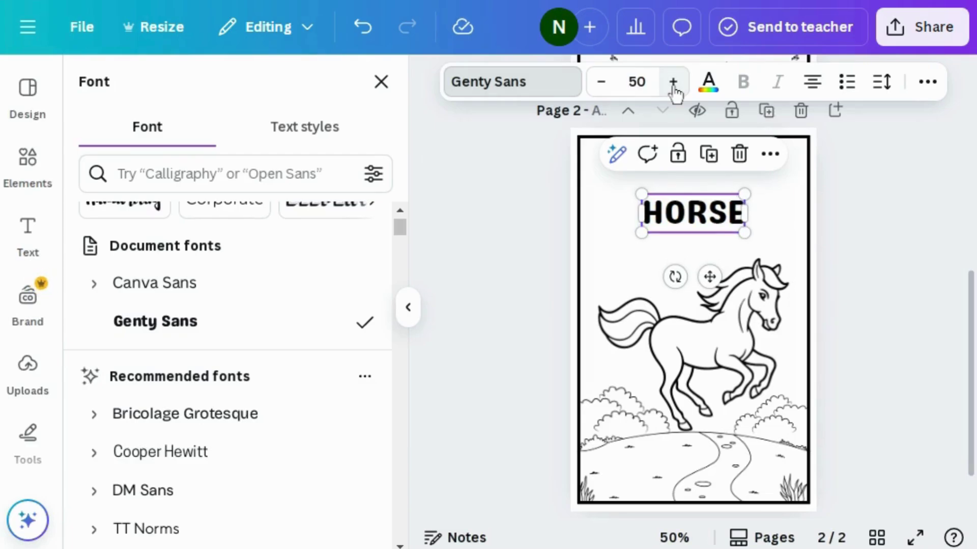
click(673, 83)
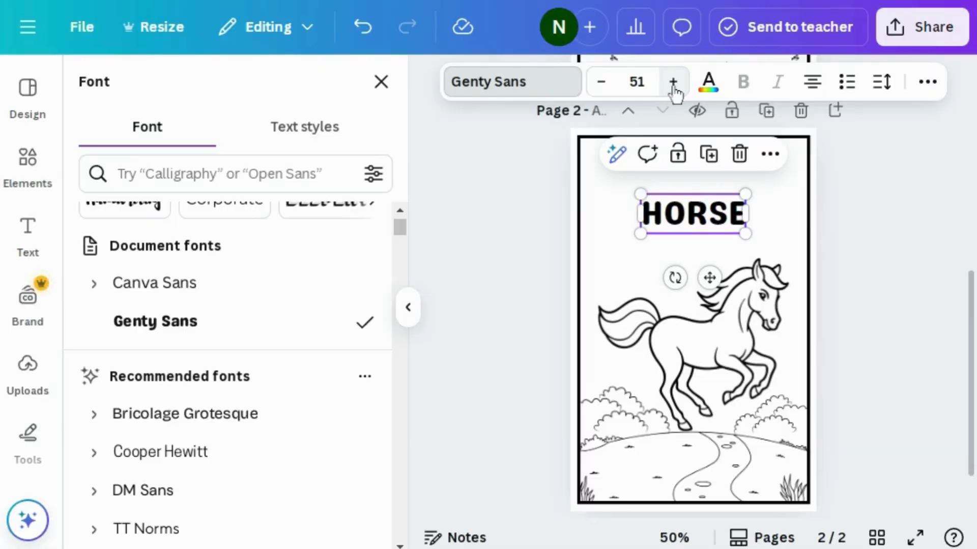
click(602, 85)
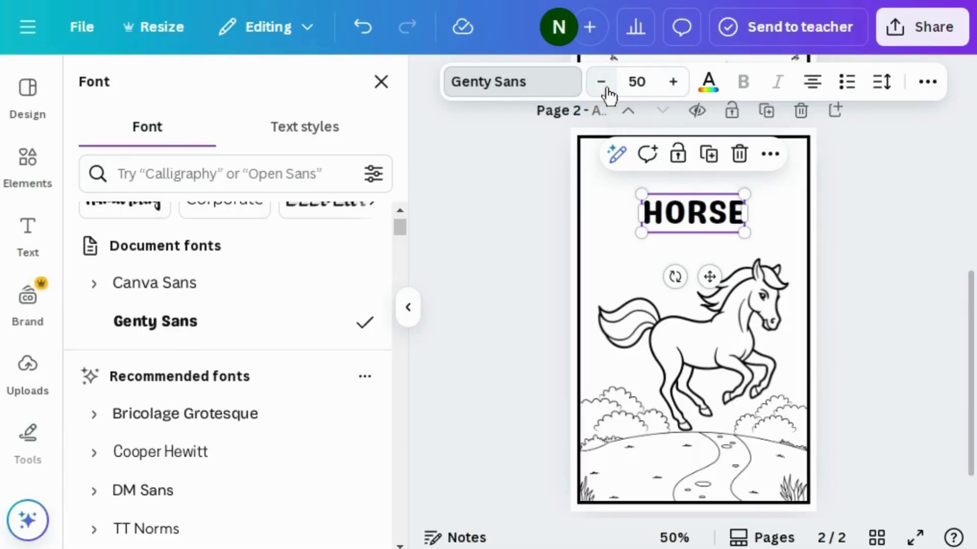
click(600, 180)
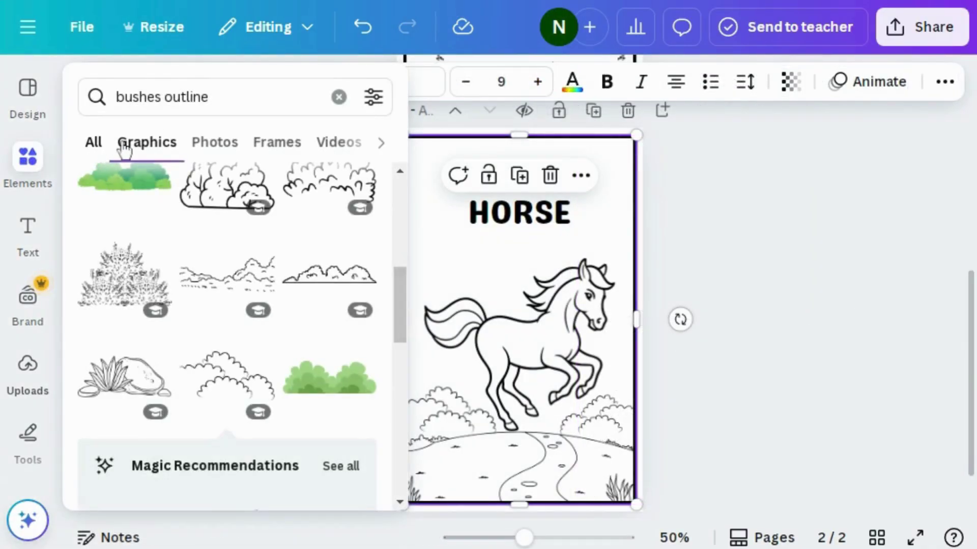
Search the graphics for "Clouds outline" and add a plain, wide outlined cloud to page 2
click(341, 101)
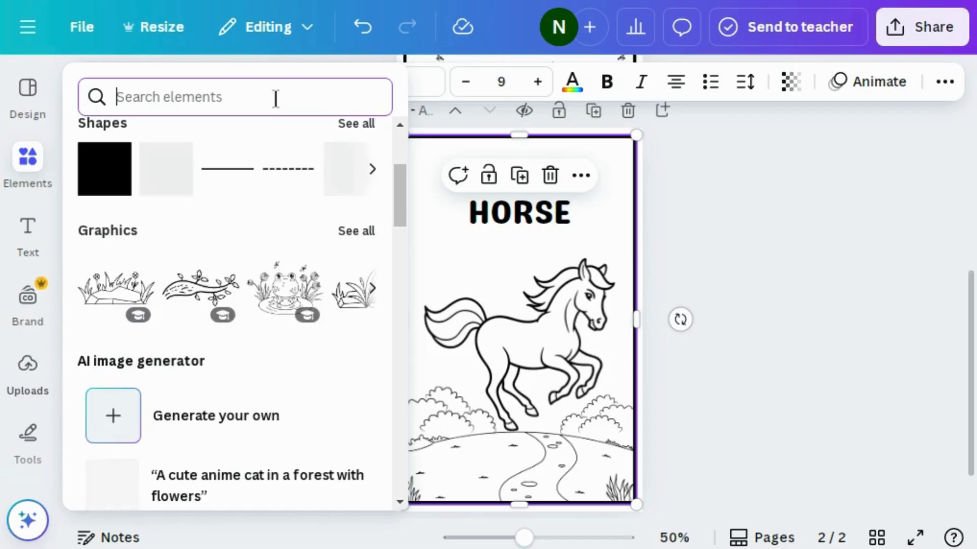
text(c)
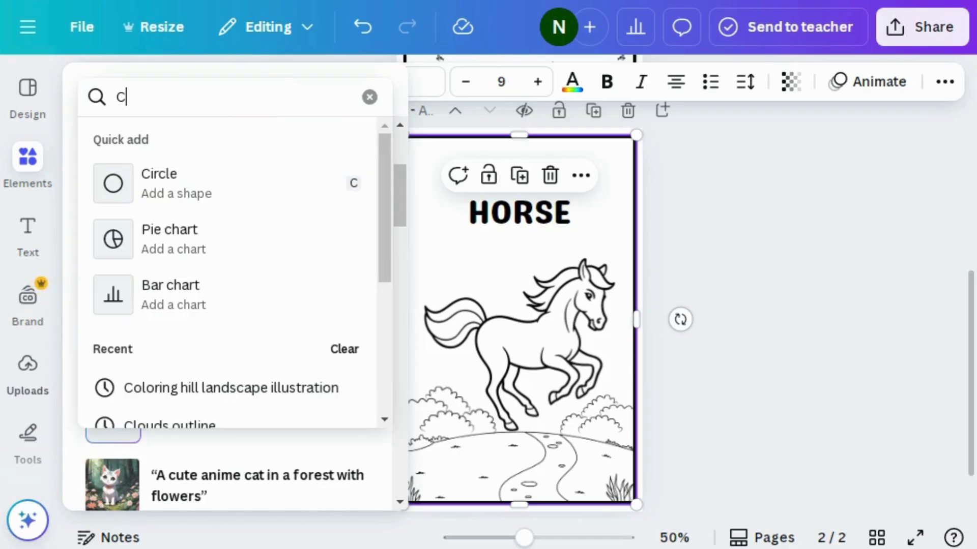
text(LOU)
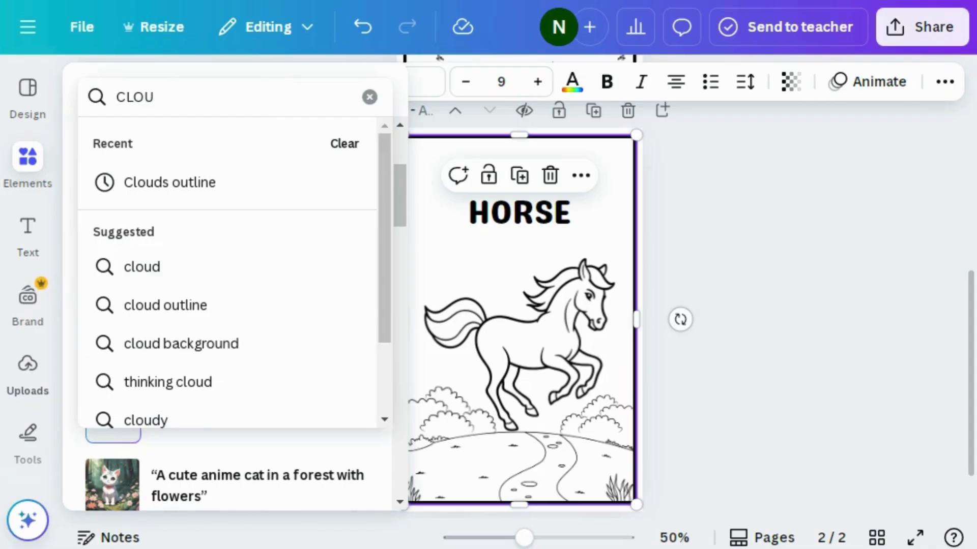
click(212, 184)
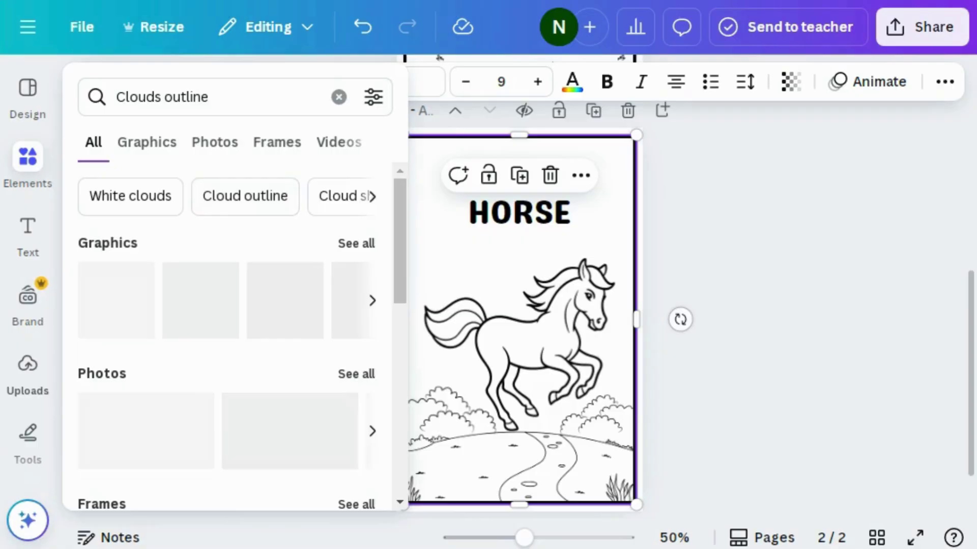
click(160, 151)
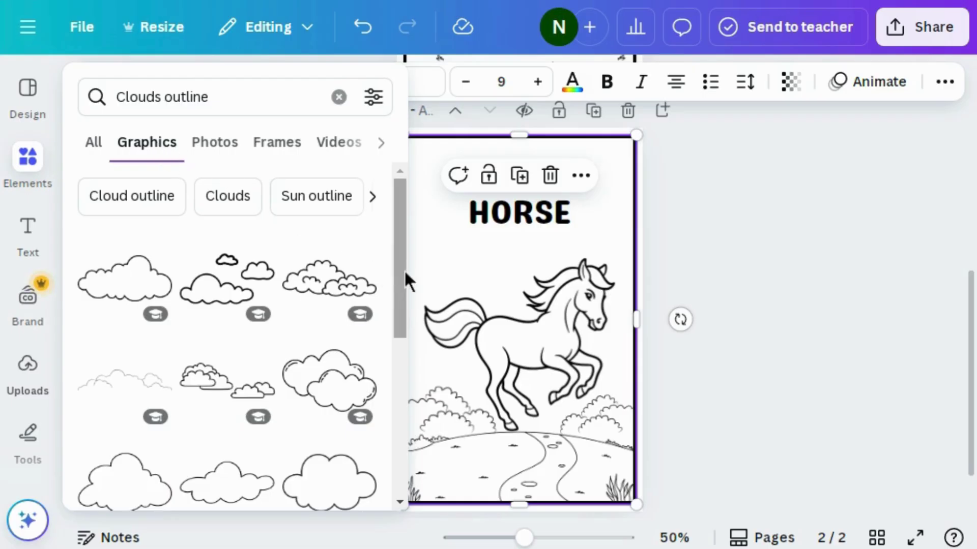
drag(404, 270, 398, 394)
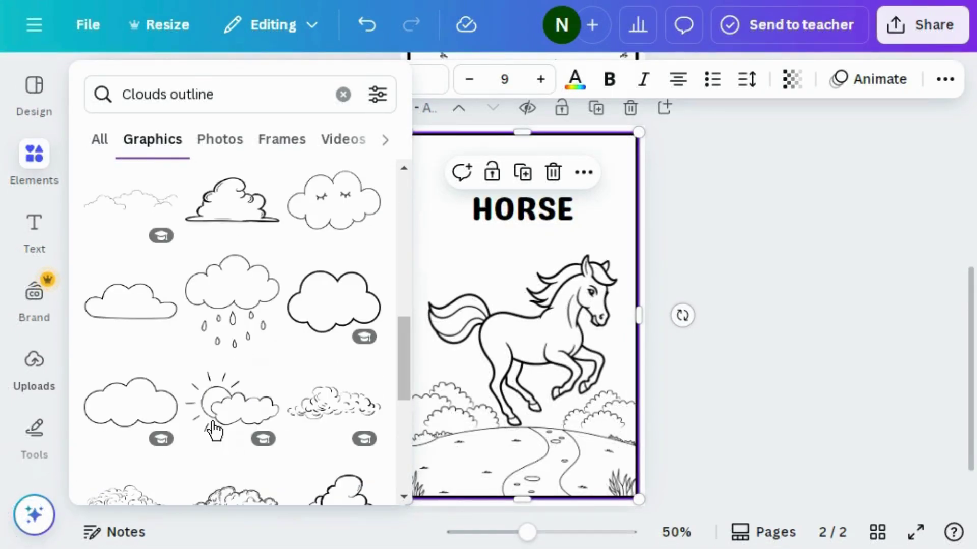
click(170, 417)
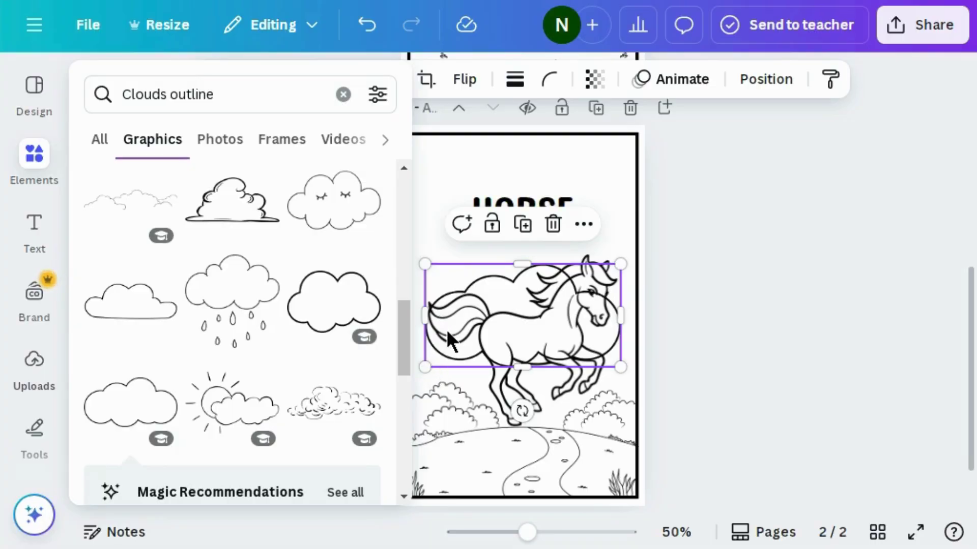
Shrink the cloud and centre it around the HORSE heading so that it frames the word
drag(468, 315, 467, 199)
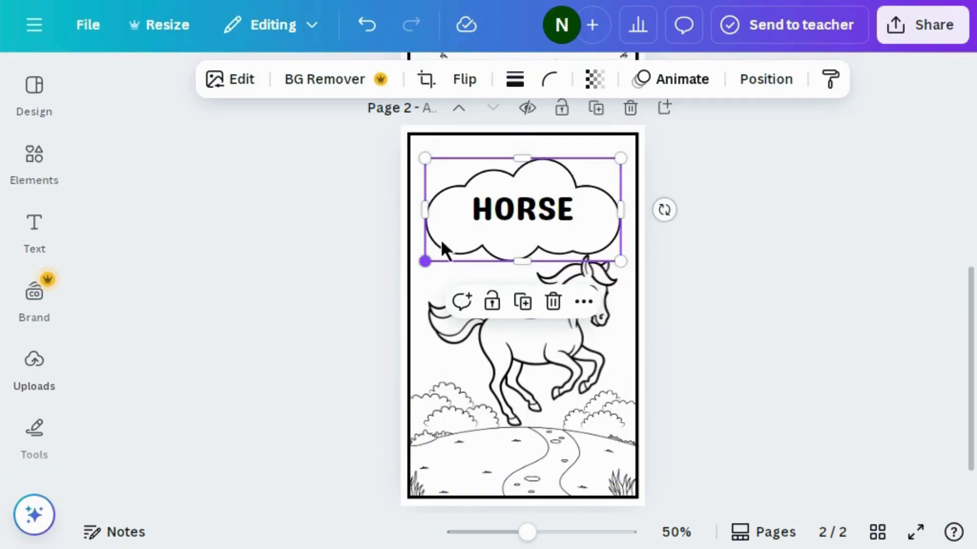
drag(424, 262, 481, 232)
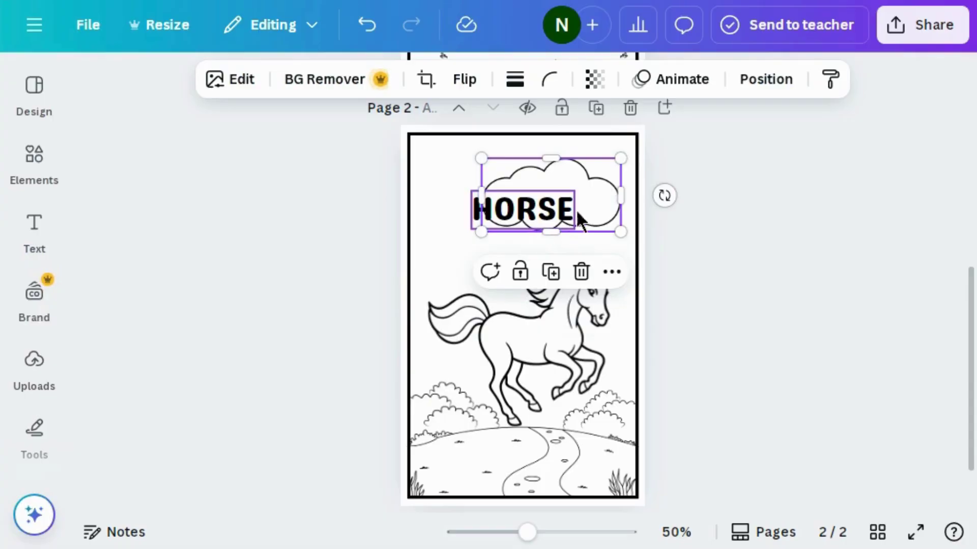
drag(588, 202, 564, 209)
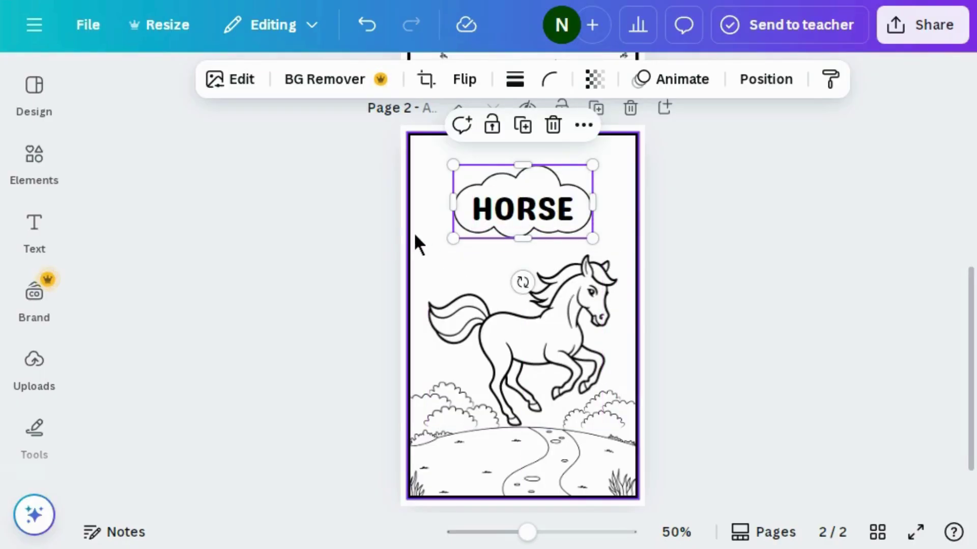
click(394, 233)
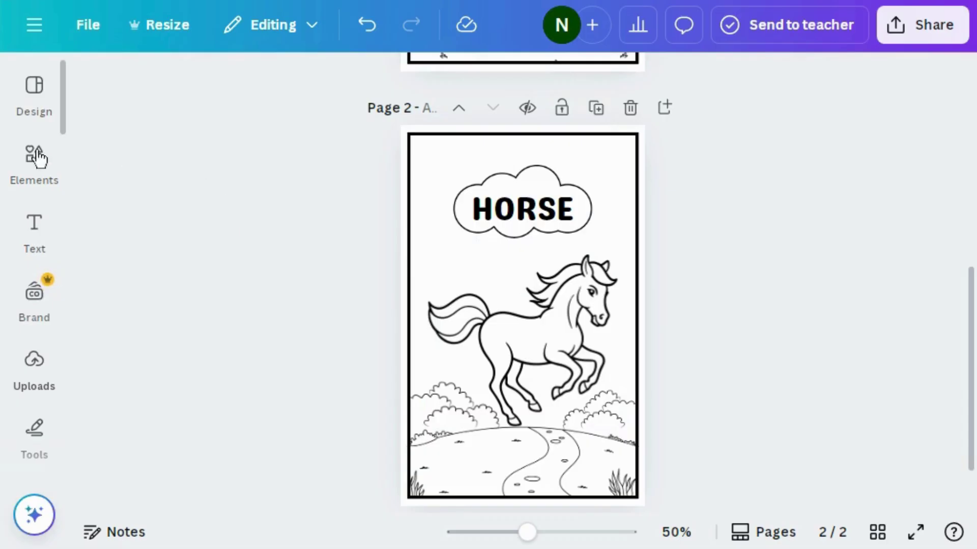
Search the graphics for "Bird outline drawing" and add the graphic of two flying birds to page 2
click(34, 155)
click(394, 231)
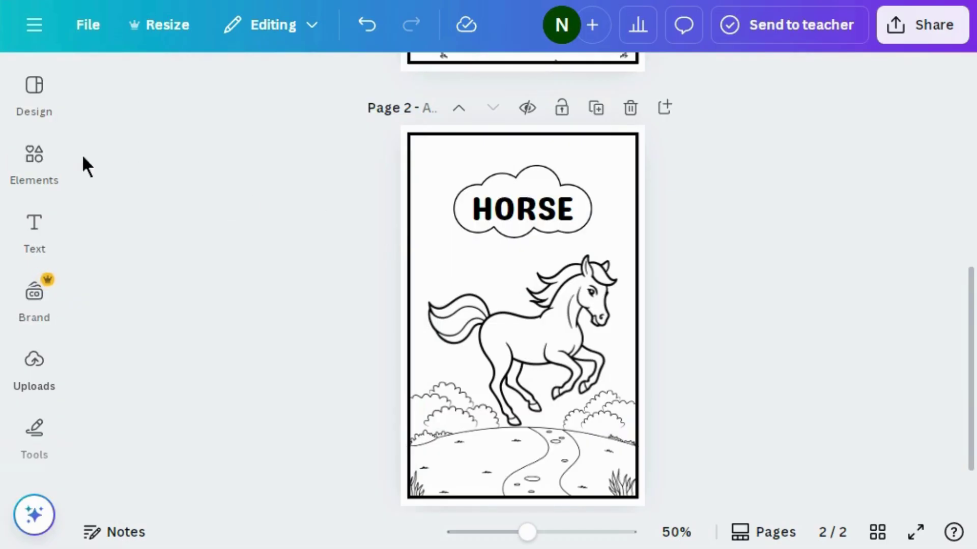
click(32, 158)
text(bi)
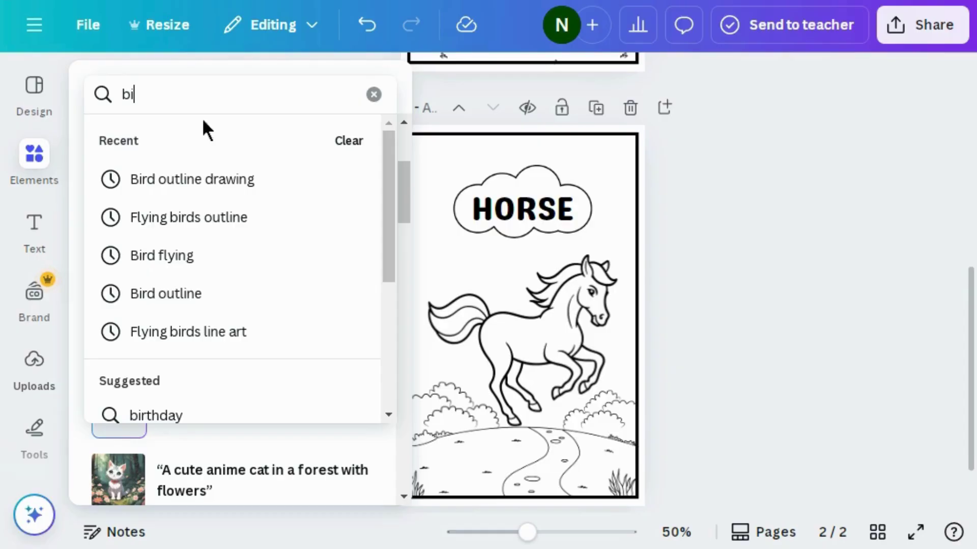
click(209, 179)
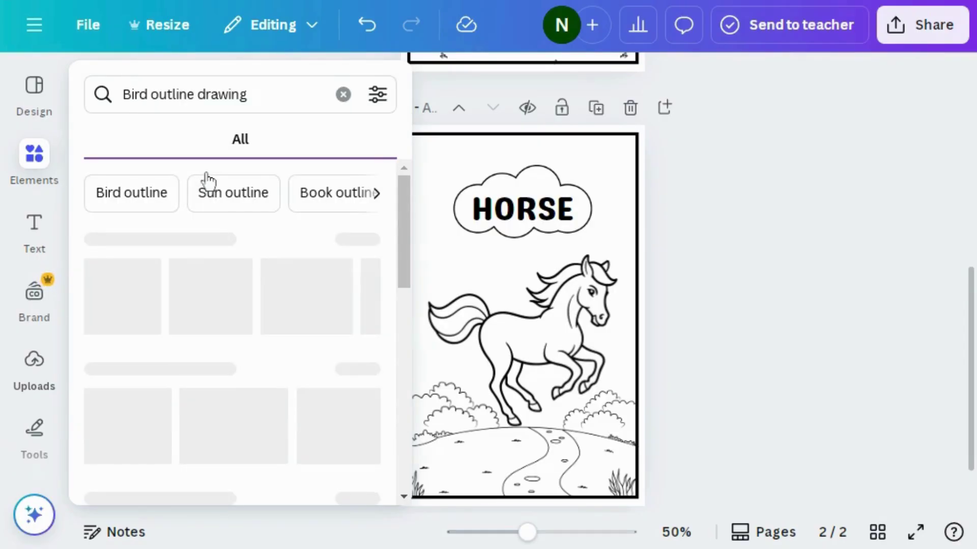
click(173, 149)
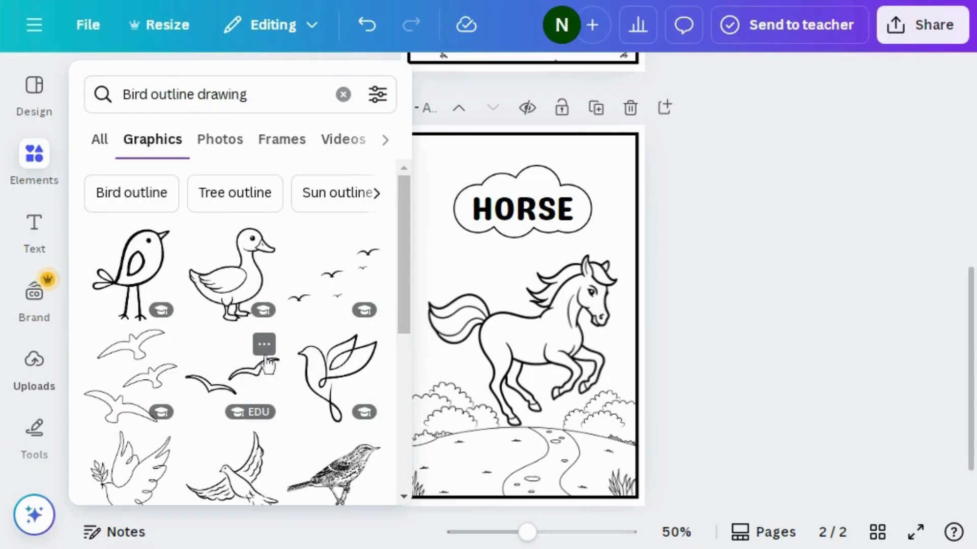
click(219, 390)
Move the flying birds above the horse's tail and place a duplicate of them in the page's upper-right corner
click(536, 361)
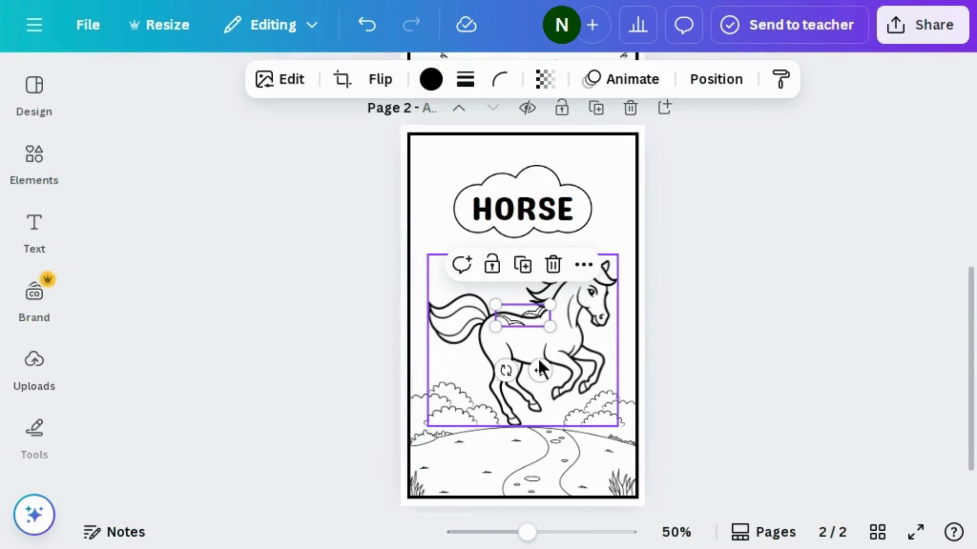
click(538, 357)
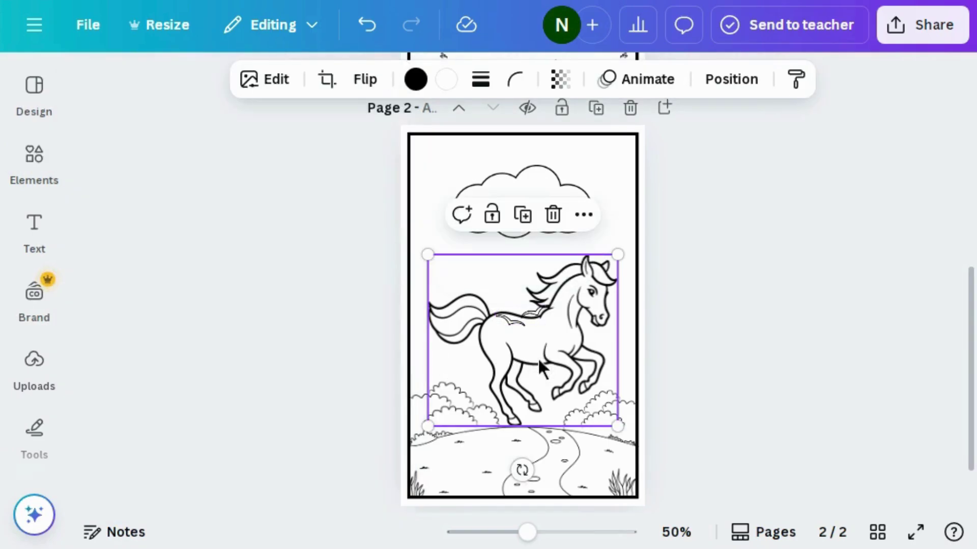
click(443, 175)
click(530, 321)
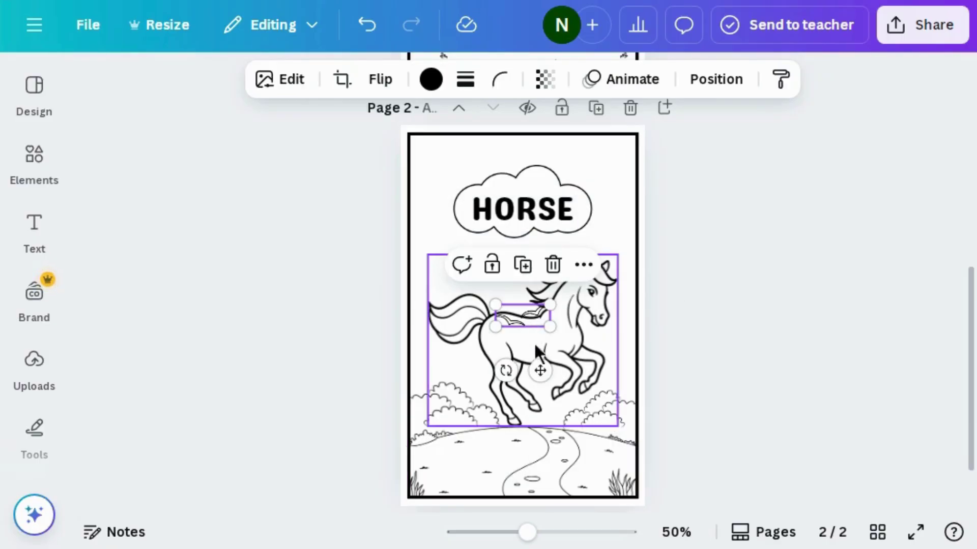
drag(539, 370, 468, 307)
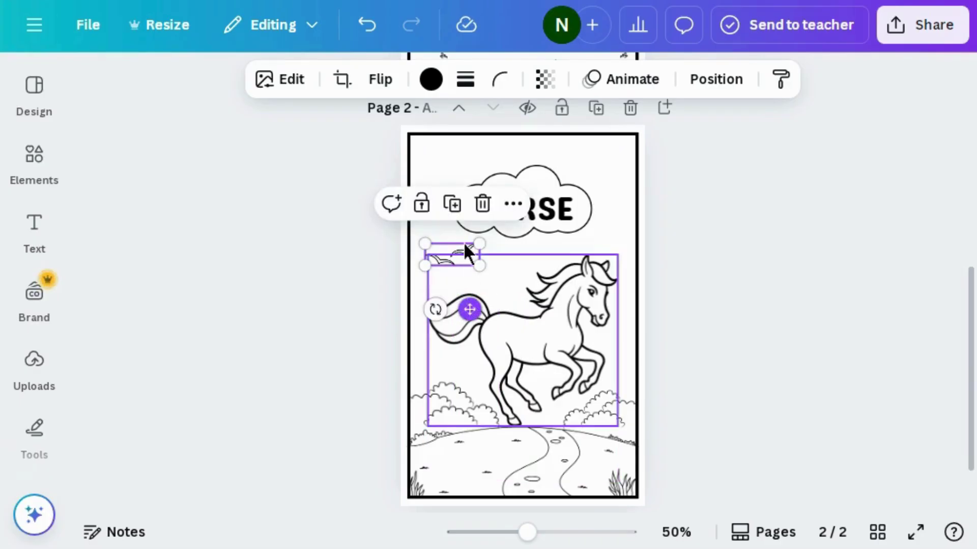
click(452, 204)
drag(479, 315, 621, 210)
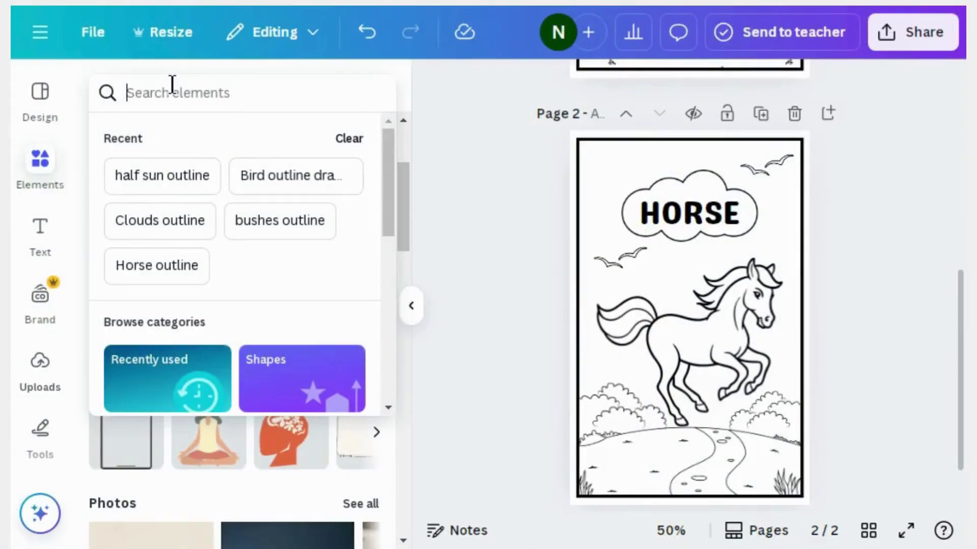
Search the graphics for "half sun outline" and add the black outlined half sun with wavy rays
text(half)
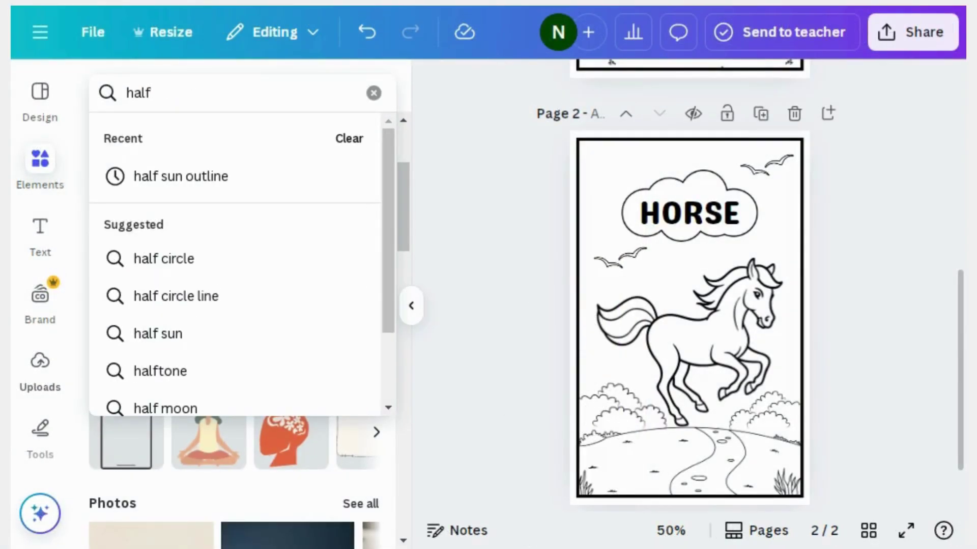
click(178, 194)
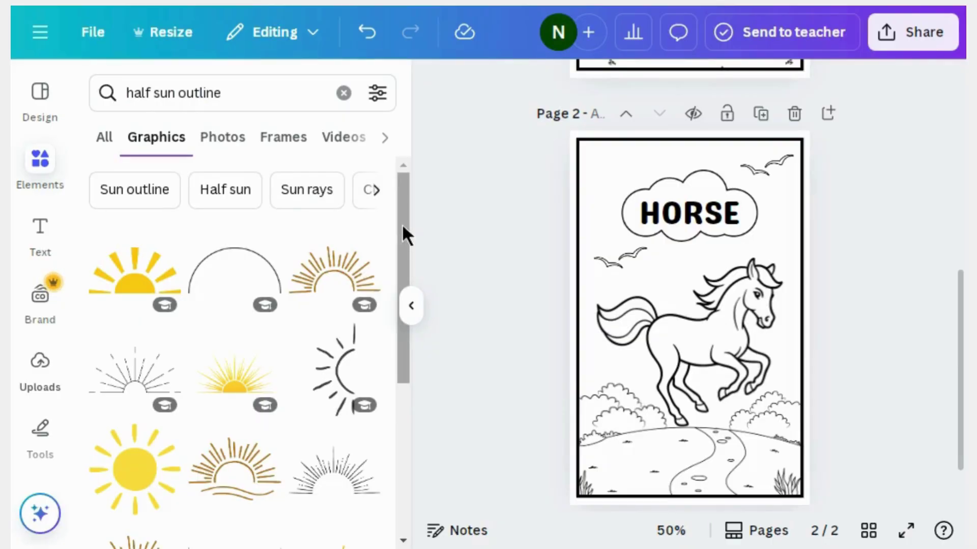
drag(402, 223, 398, 519)
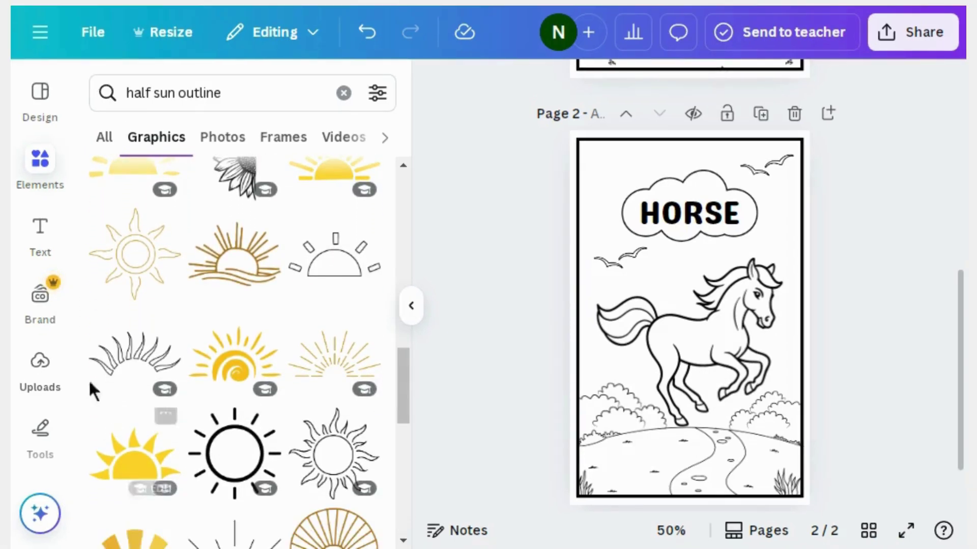
click(131, 365)
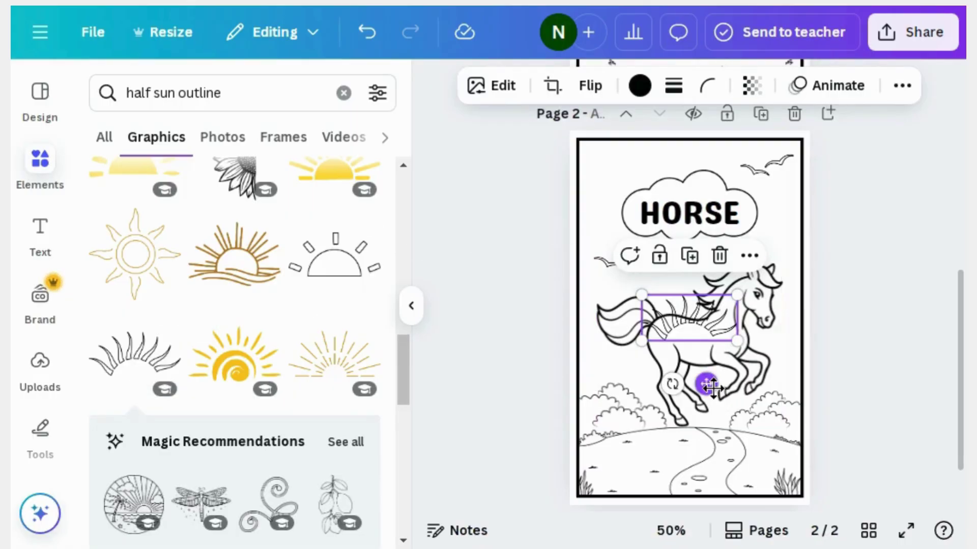
Shrink the half sun, tilt it slightly counterclockwise and place it against the upper-left edge of the HORSE cloud
drag(701, 346, 678, 242)
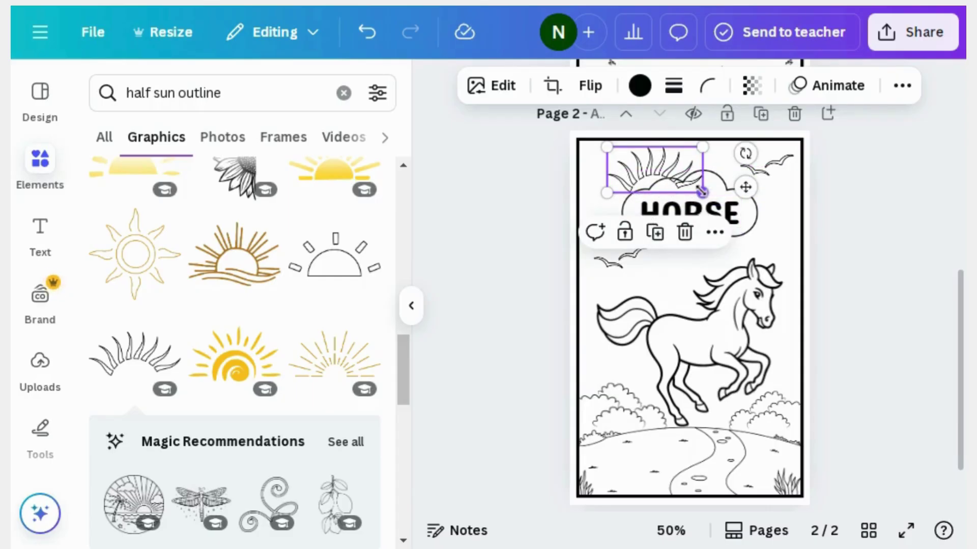
drag(701, 192, 678, 181)
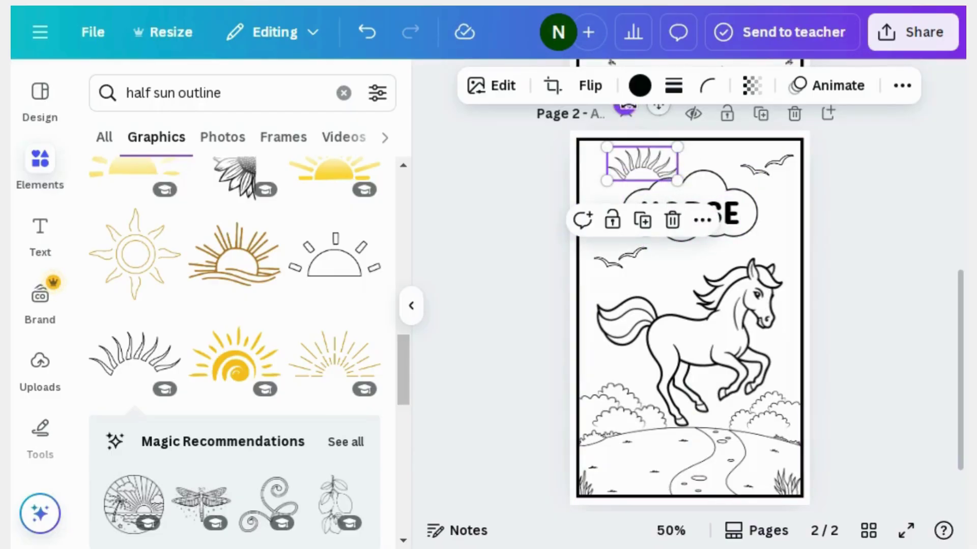
mouse_move(626, 106)
mouse_down()
mouse_move(641, 113)
mouse_move(614, 113)
mouse_up()
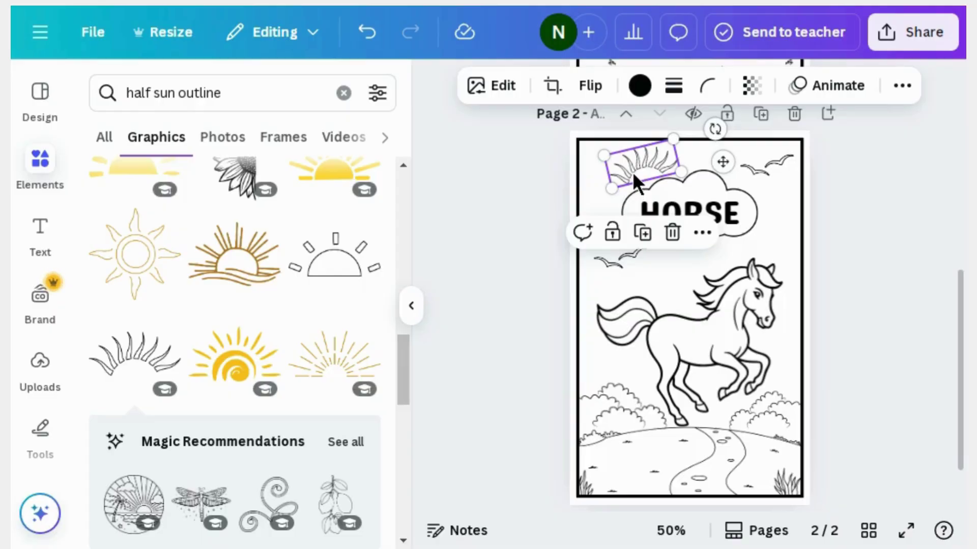
drag(632, 172, 631, 182)
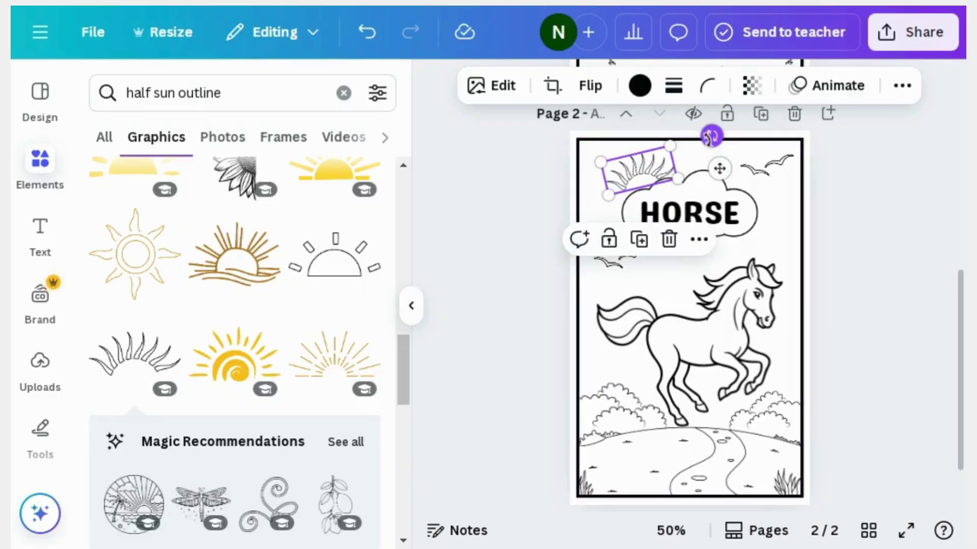
click(561, 169)
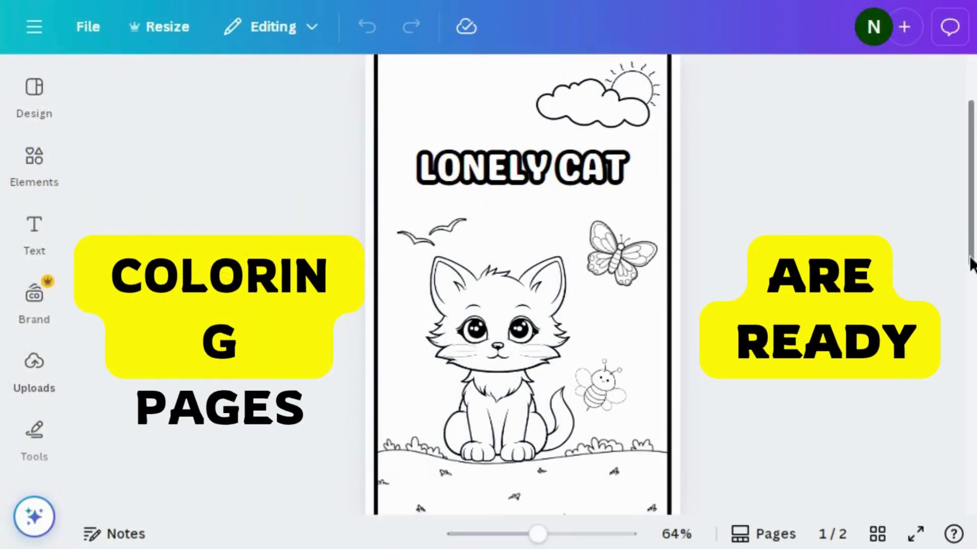
Review the finished colouring pages, switching to the Heyzine flipbook and paging from the cover to the HORSE and DEER spread
drag(969, 259, 968, 478)
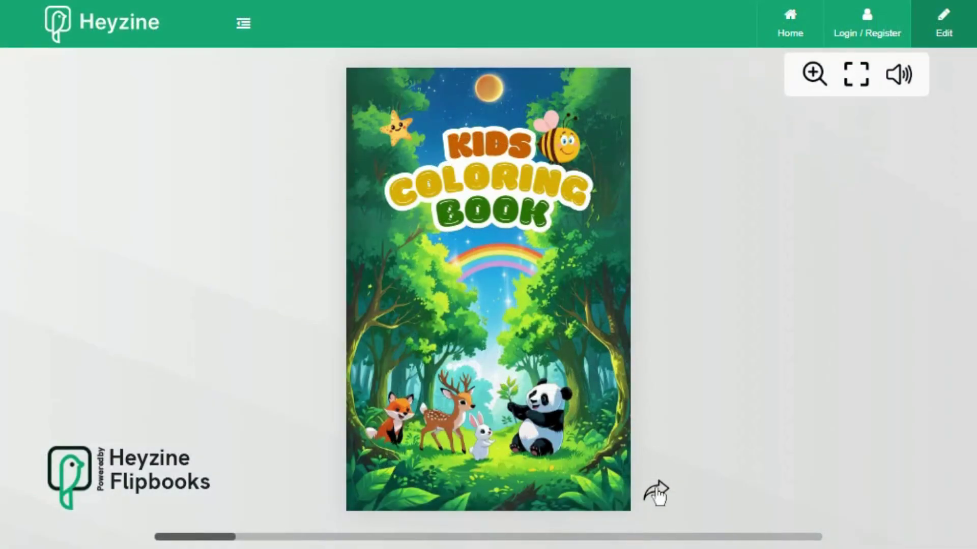
click(656, 493)
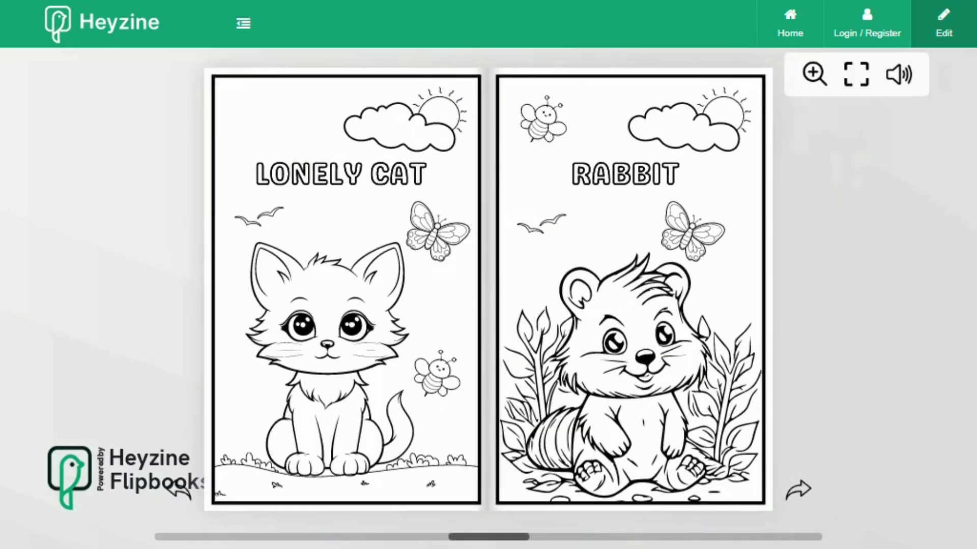
click(800, 493)
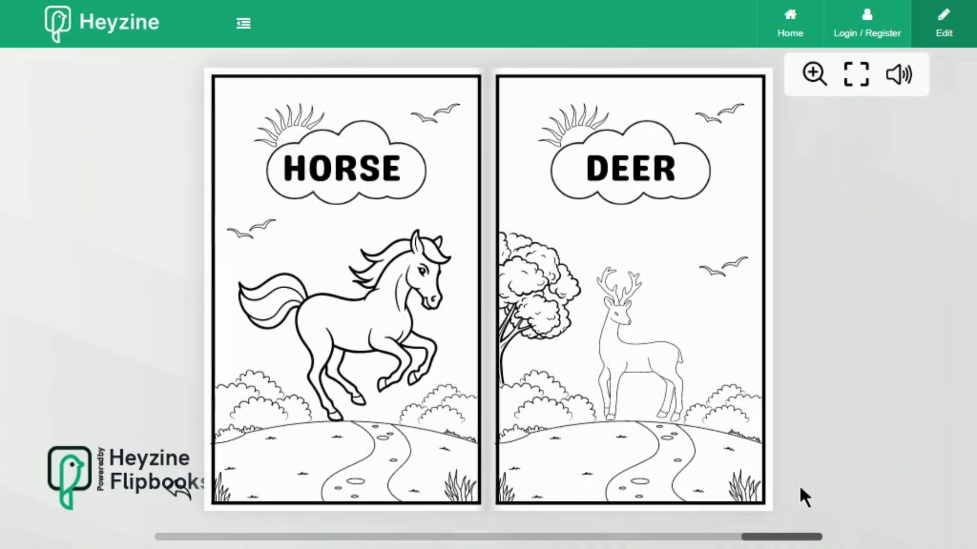